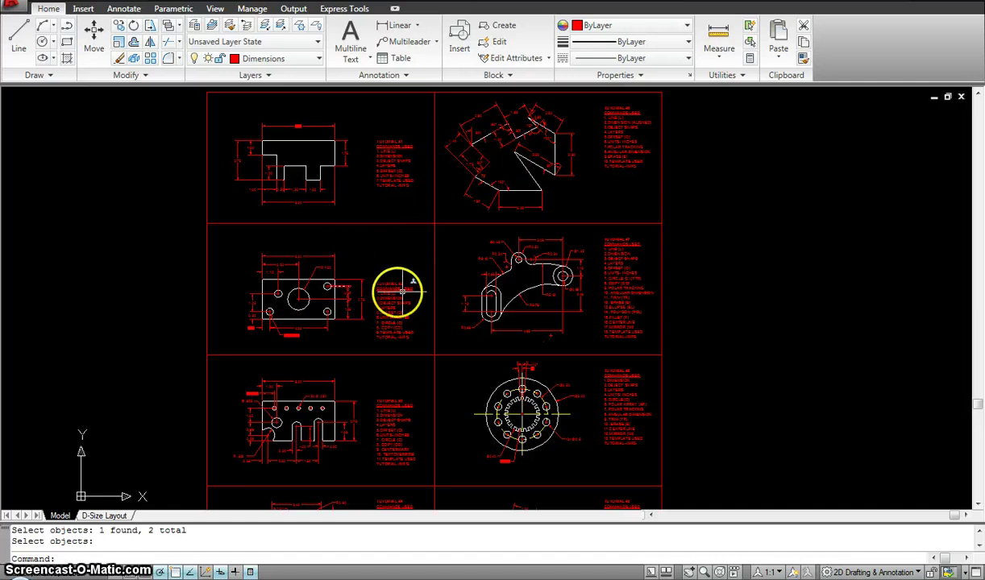
- Look over the sheet of tutorial exercises in model space, from the first drawings down to the last row
middle_drag(466, 297, 468, 204)
middle_drag(444, 323, 440, 245)
middle_drag(451, 352, 456, 235)
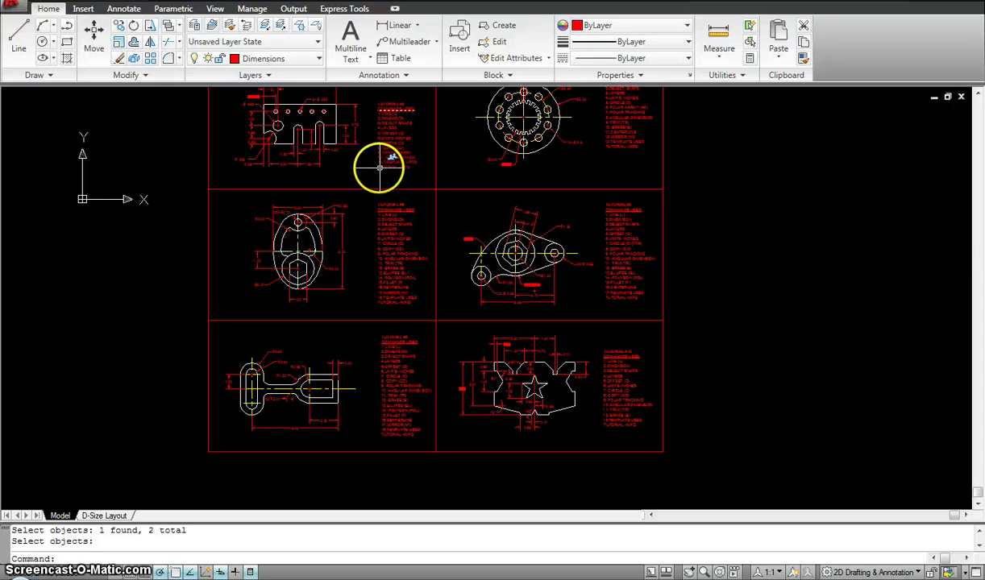
middle_drag(359, 160, 344, 339)
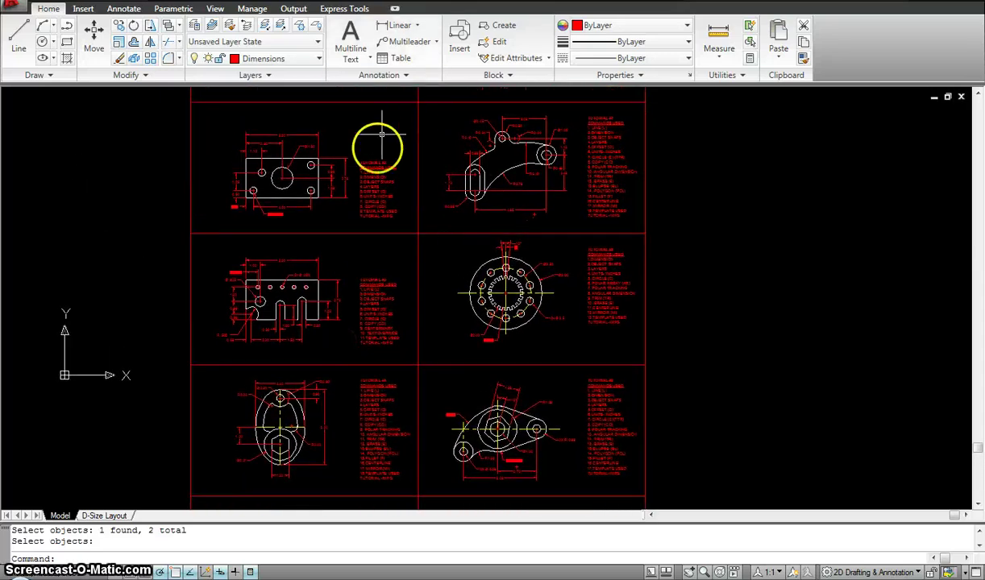
mouse_move(375, 148)
middle_down()
mouse_move(387, 154)
mouse_move(383, 266)
middle_up()
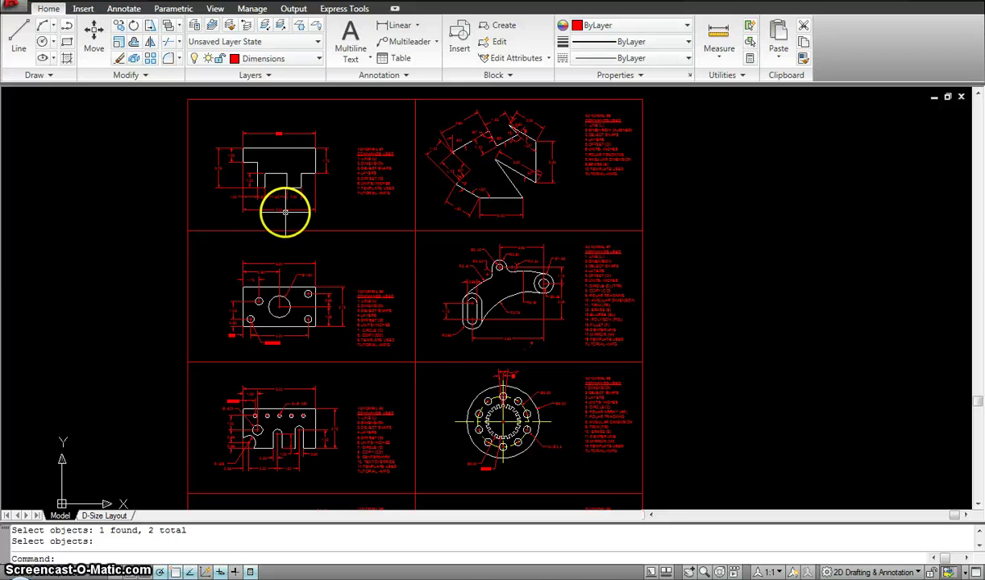
- Examine the Tutorial #1 profile, its dimensions and its list of commands, units and template used
scroll(290, 209, up, 5)
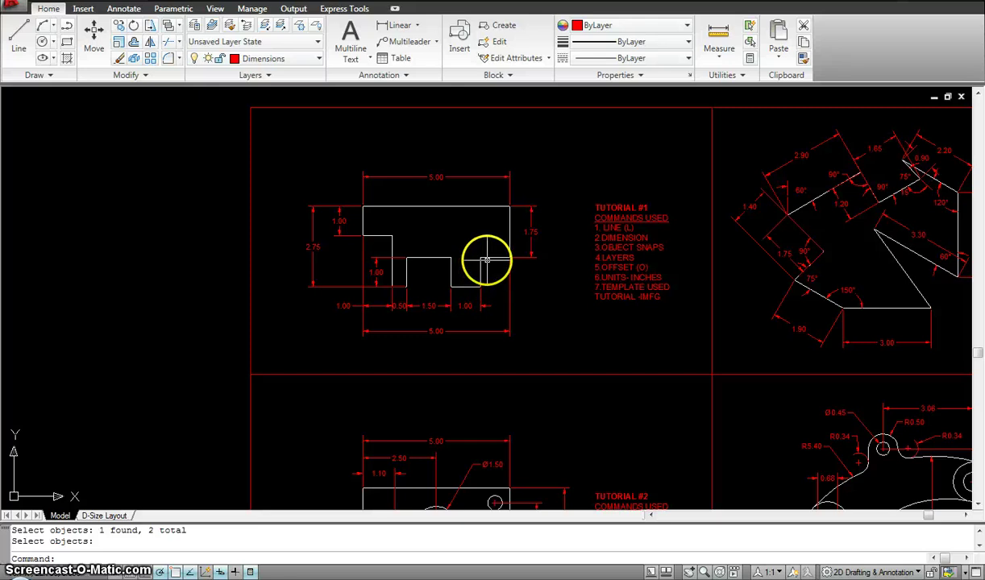
right_click(488, 257)
key(Escape)
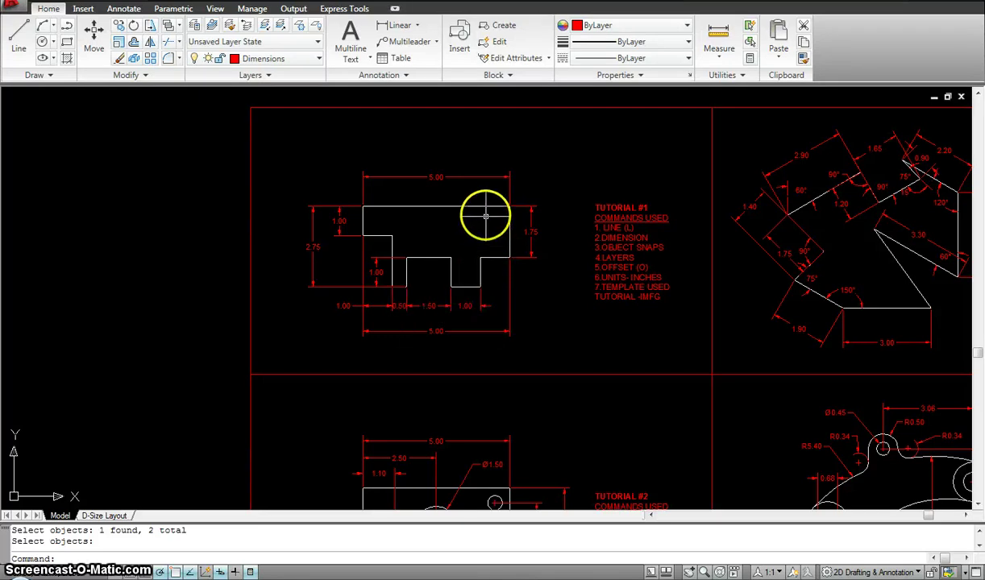
mouse_move(484, 206)
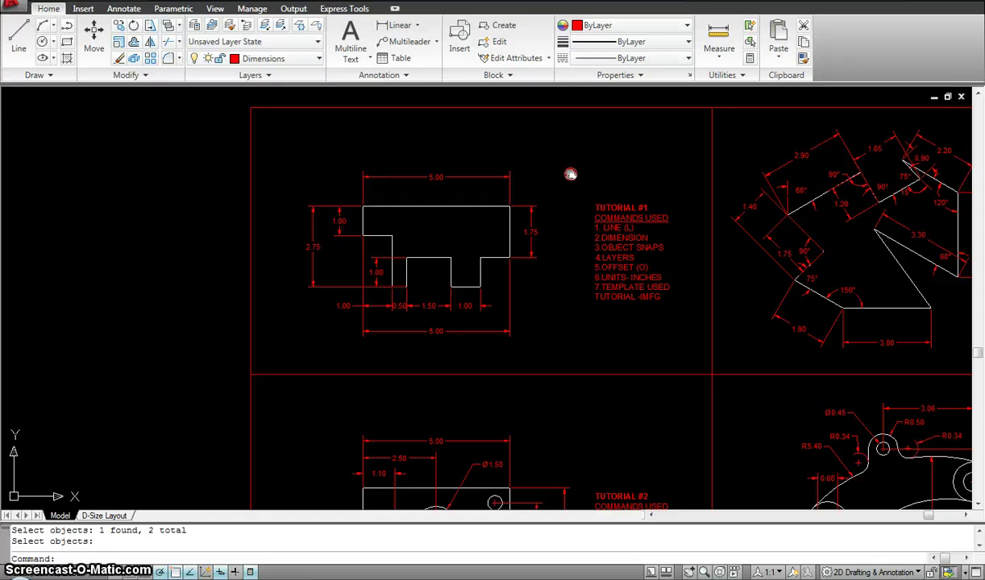
middle_drag(569, 174, 556, 182)
scroll(554, 182, up, 2)
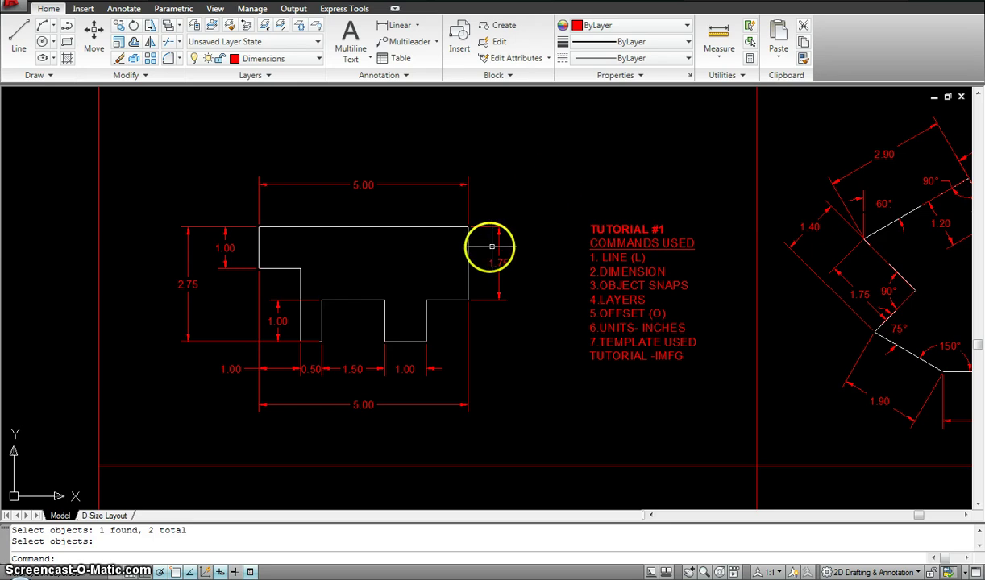
right_click(443, 226)
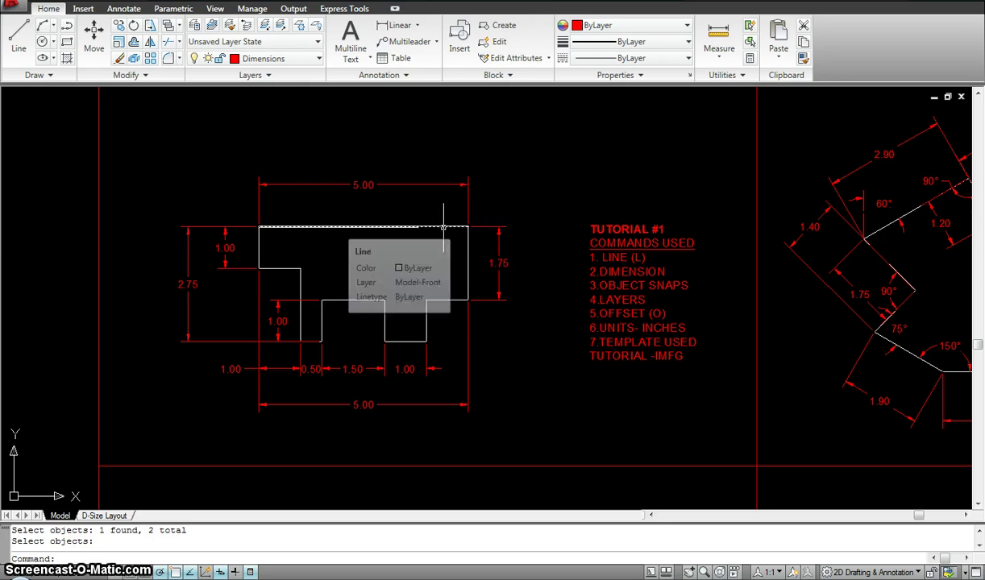
click(418, 226)
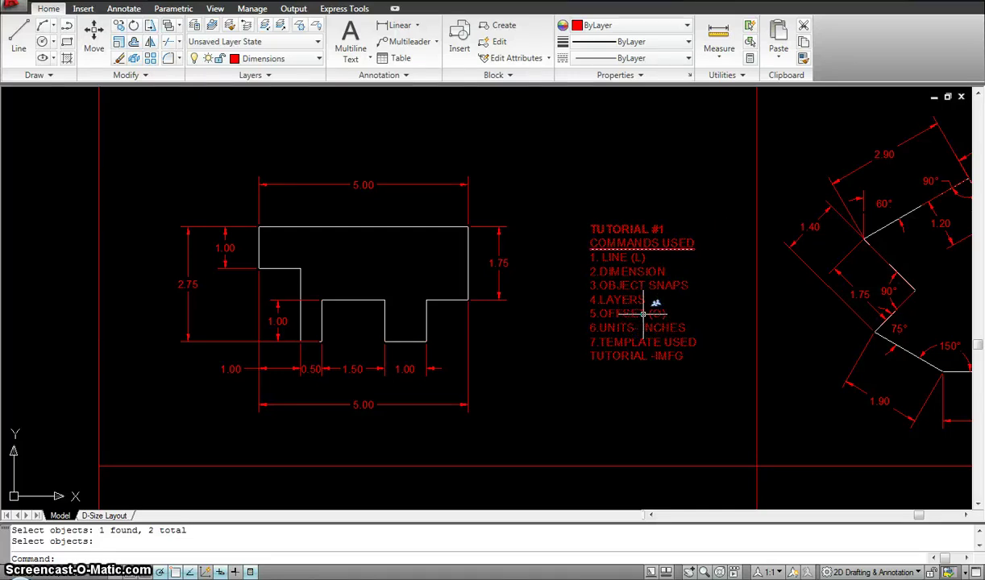
click(377, 227)
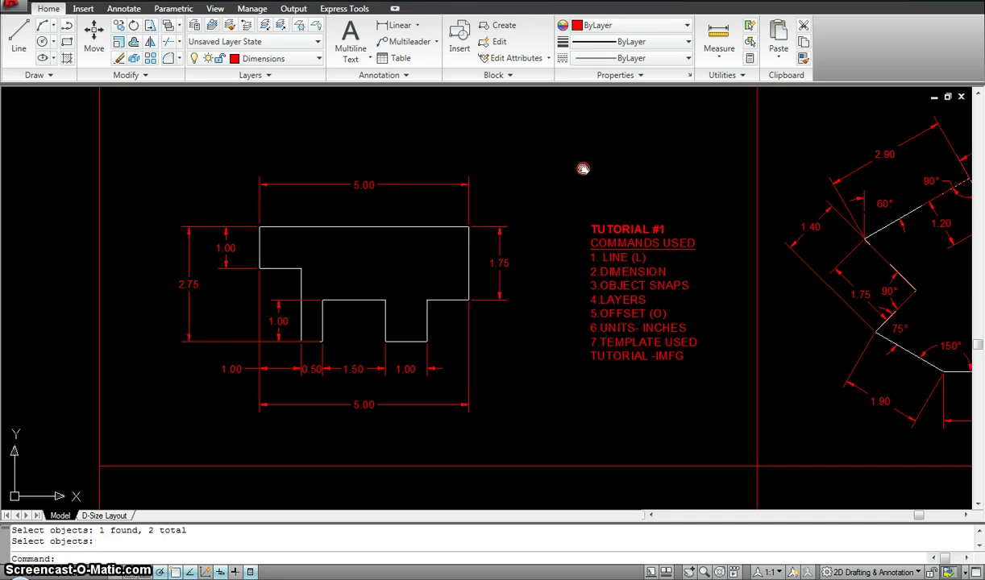
middle_drag(582, 167, 610, 181)
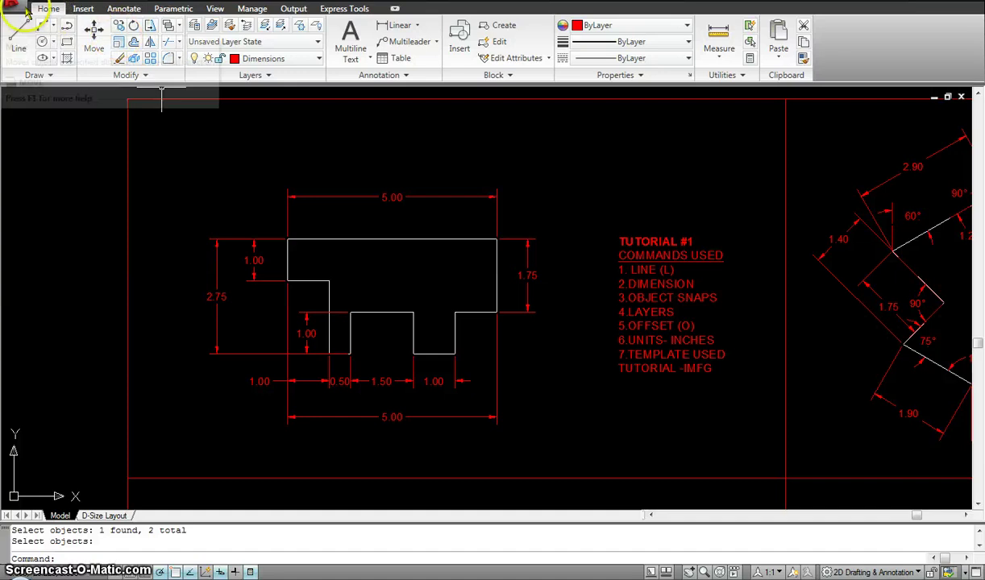
- Preview the Tutorial-iMfg template without starting a new drawing, and view the D-Size Layout before returning to model space
click(19, 8)
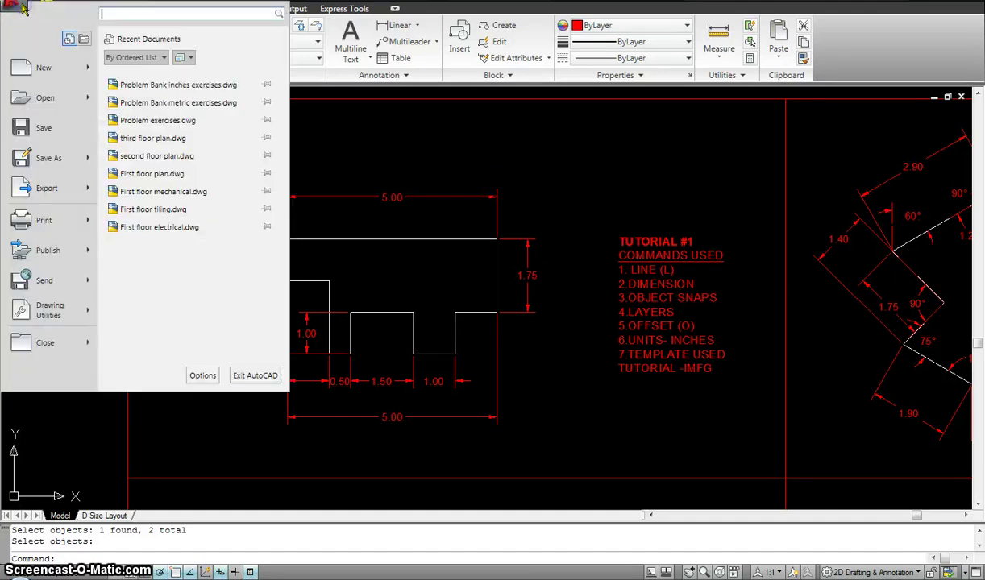
click(57, 70)
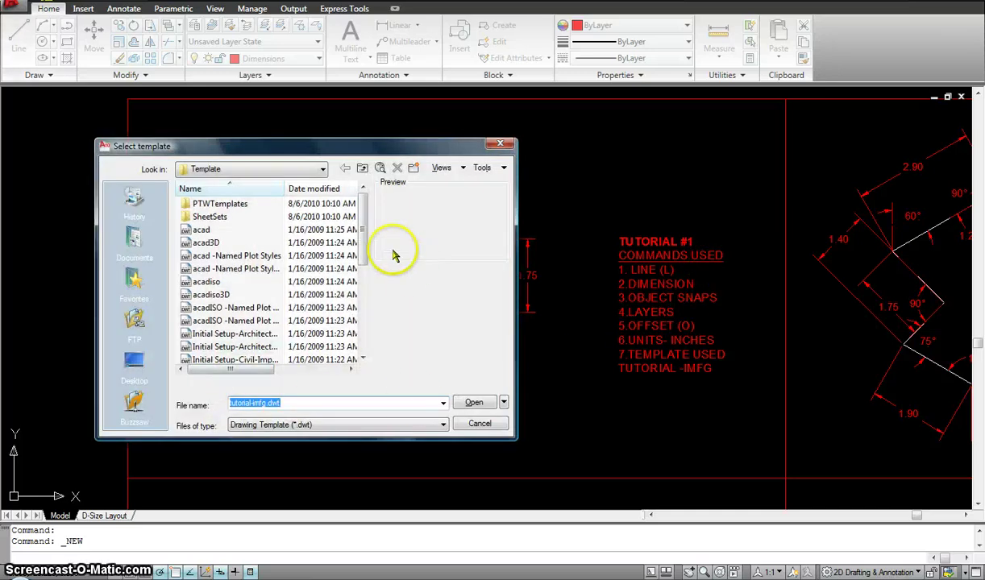
drag(363, 241, 378, 341)
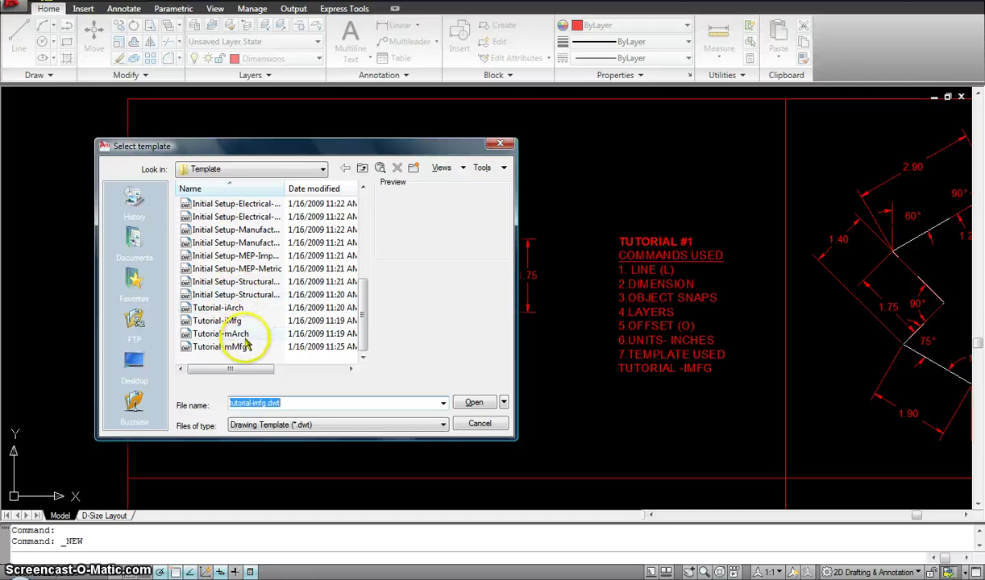
click(236, 321)
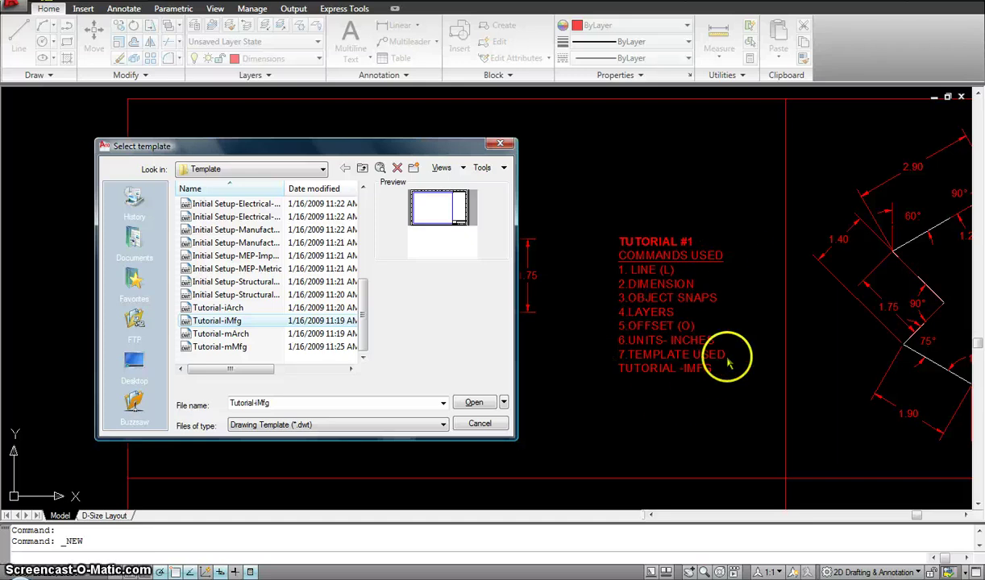
click(478, 425)
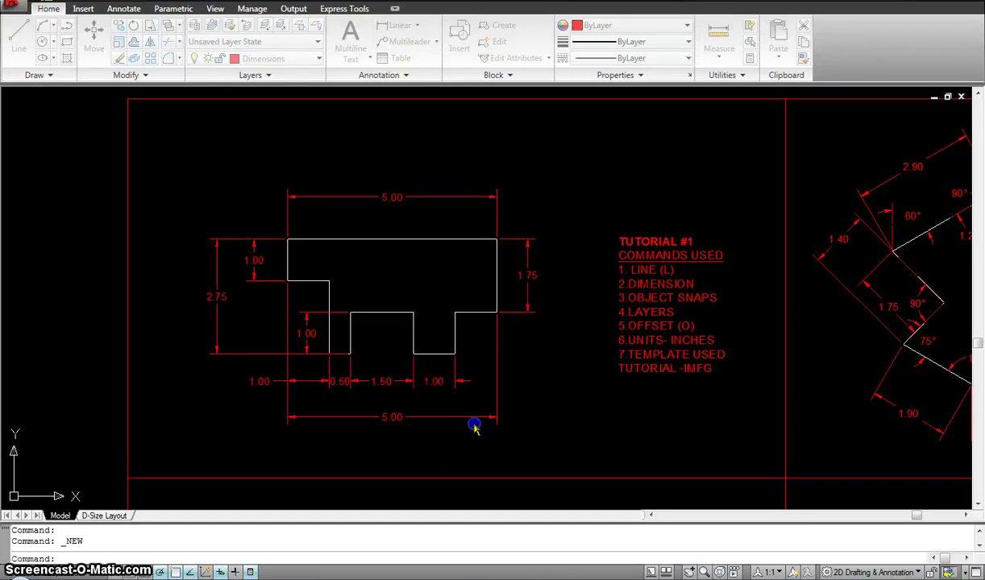
click(104, 515)
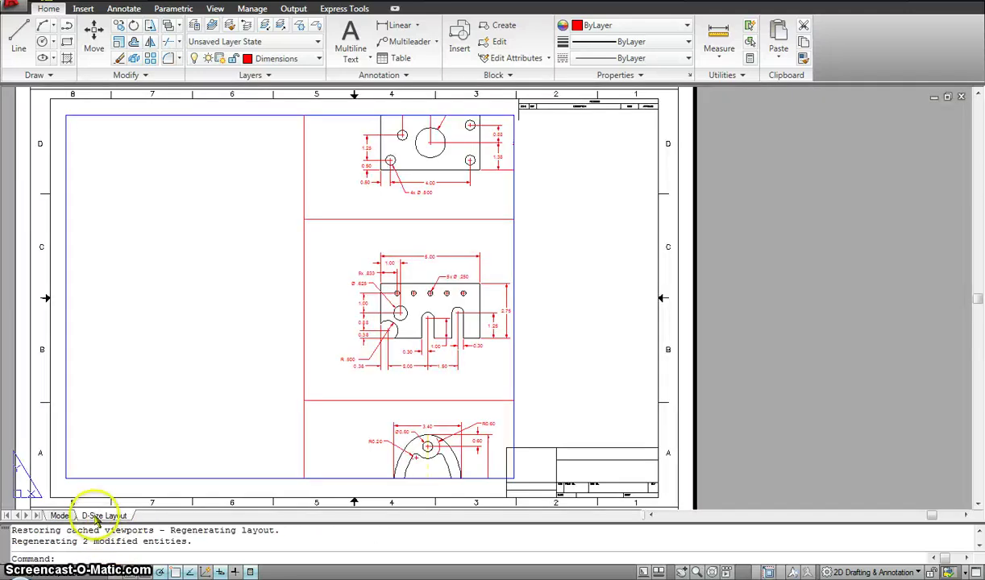
click(60, 516)
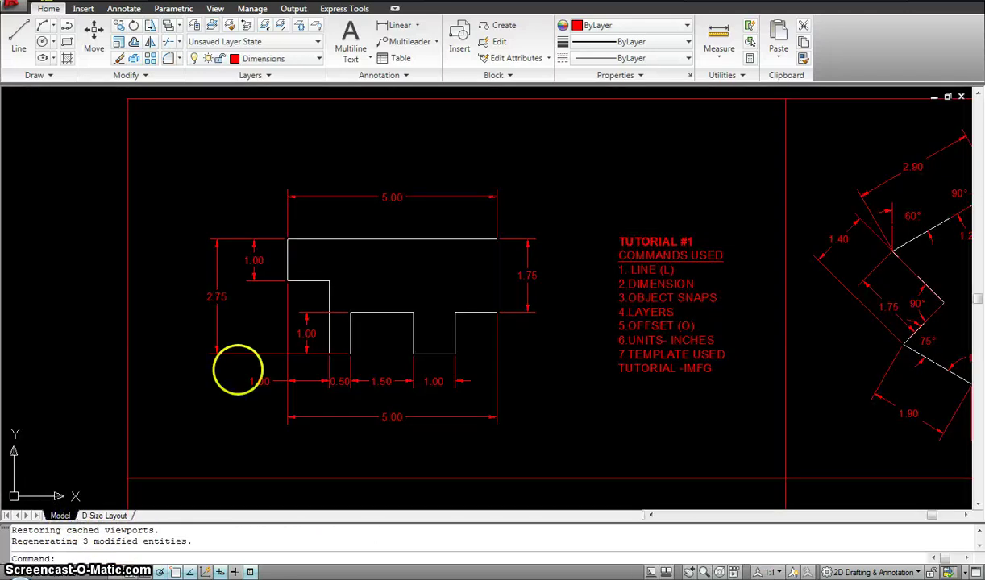
- Make Model-Top the current layer, with empty space in view beside the Tutorial #1 drawing
middle_drag(262, 335, 495, 326)
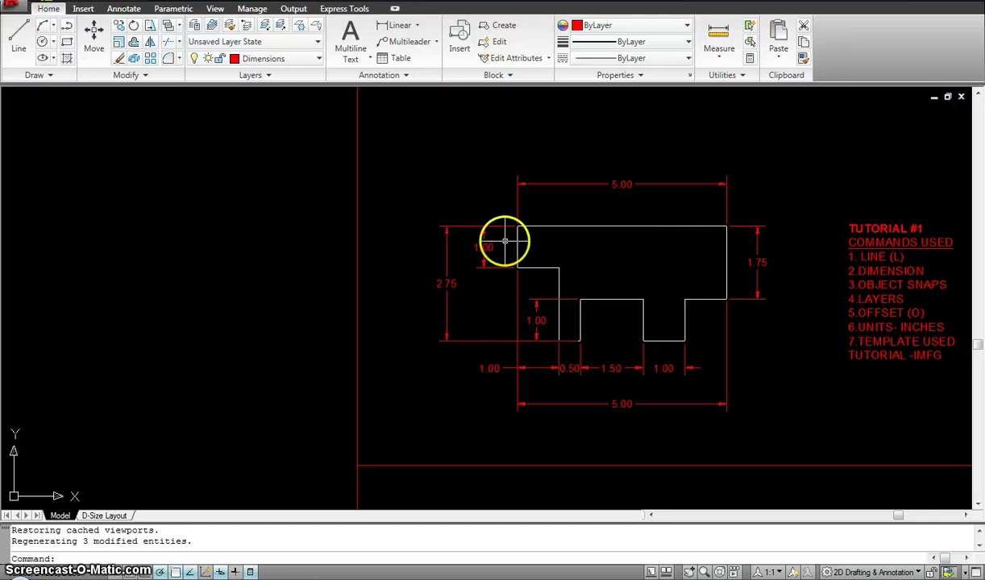
middle_drag(336, 279, 380, 288)
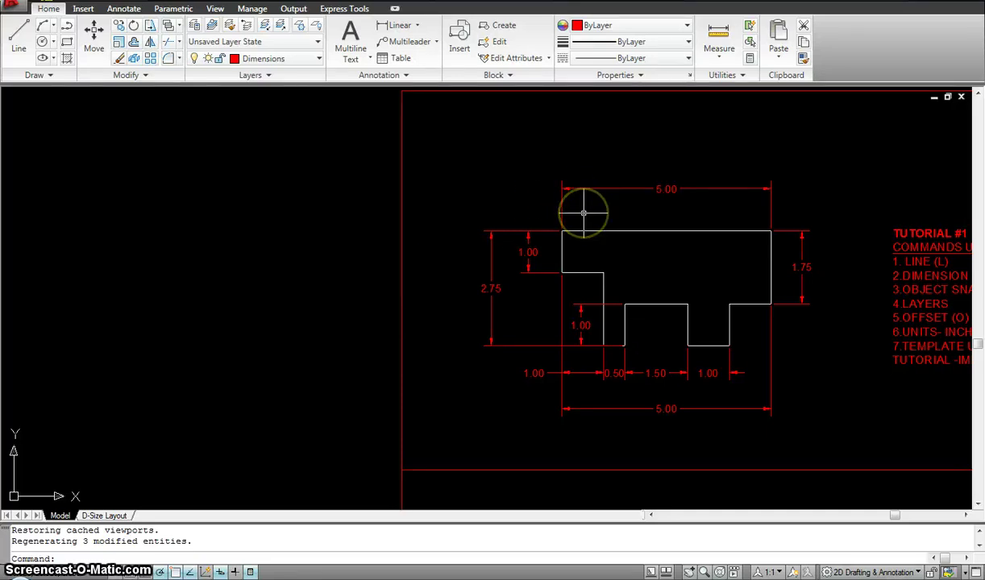
mouse_move(602, 231)
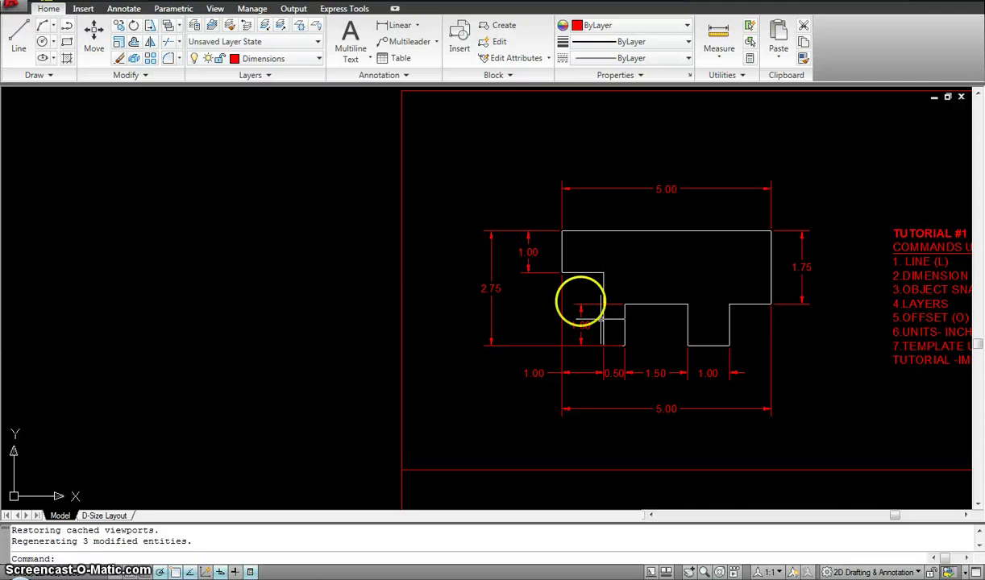
click(261, 61)
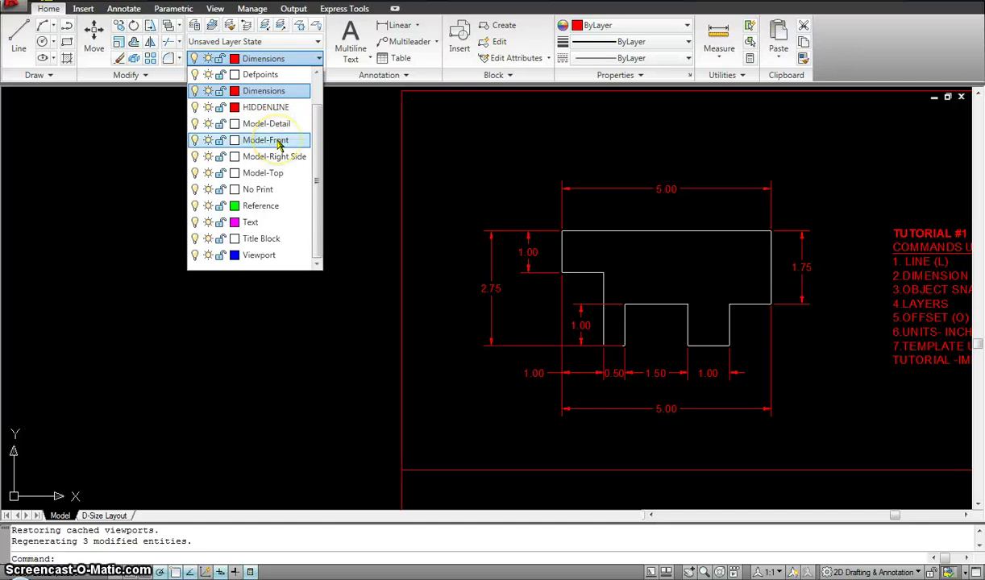
click(281, 180)
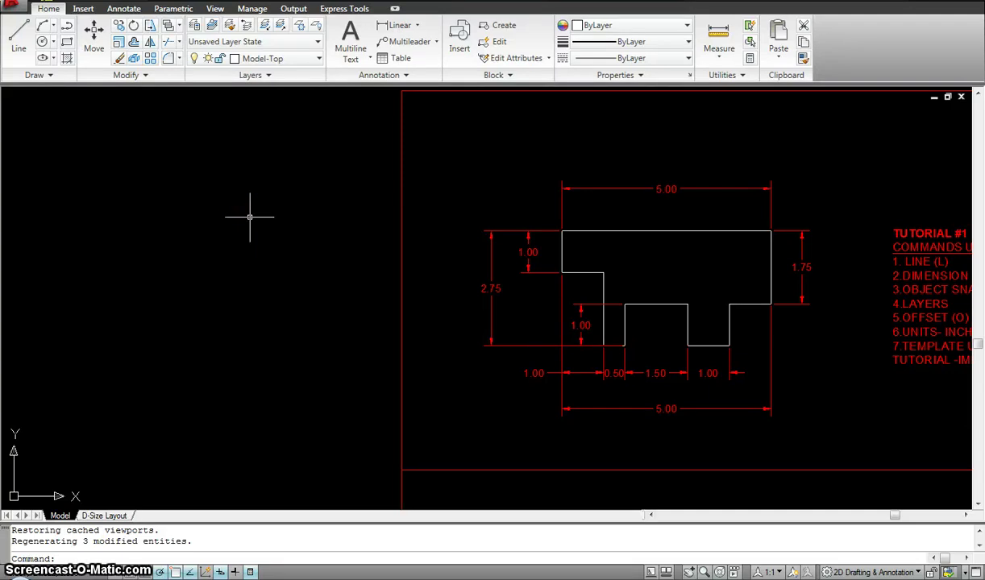
- Draw the profile's top edge as a horizontal line 5 inches long in the empty space beside the Tutorial #1 frame
click(21, 42)
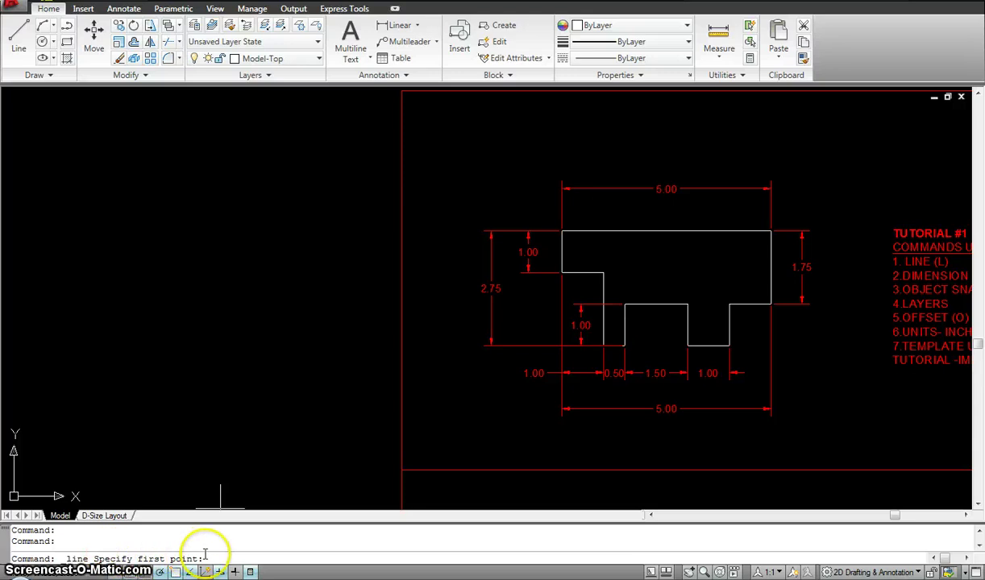
click(119, 208)
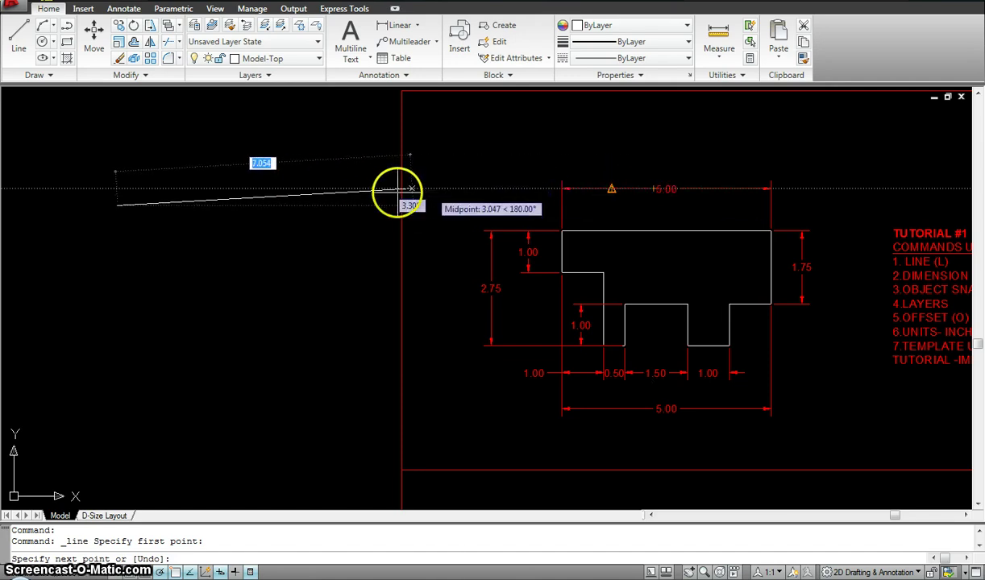
click(354, 205)
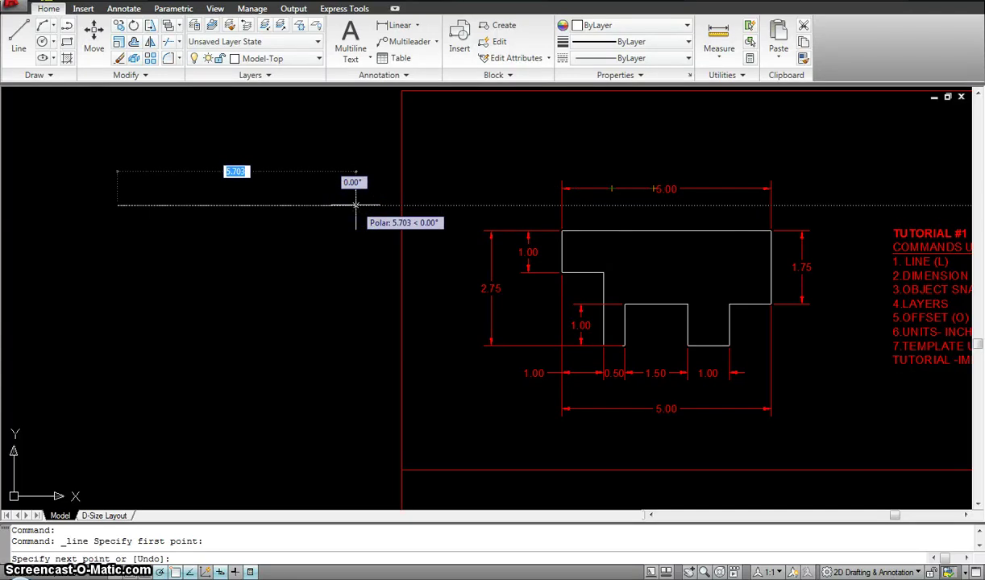
text(5)
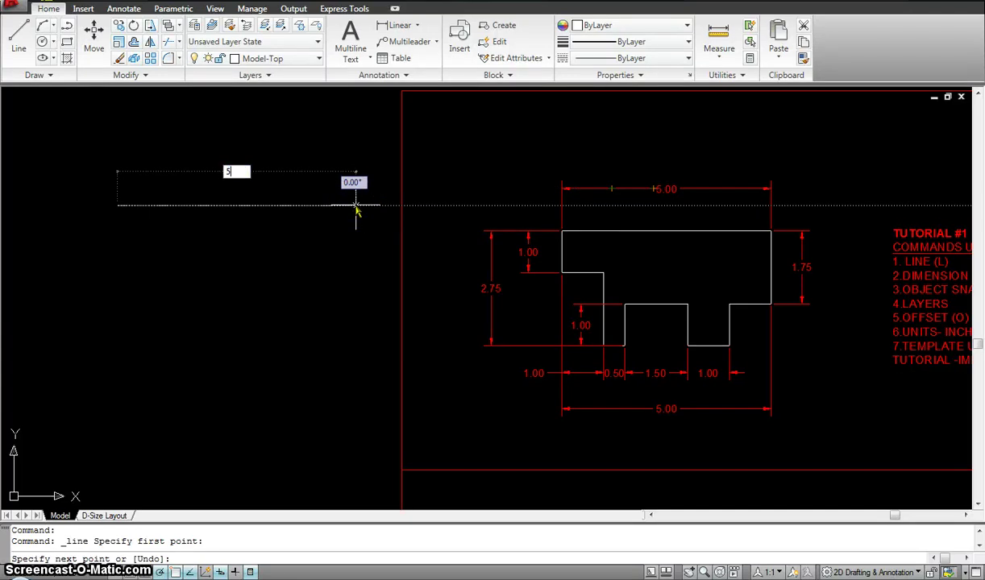
key(Return)
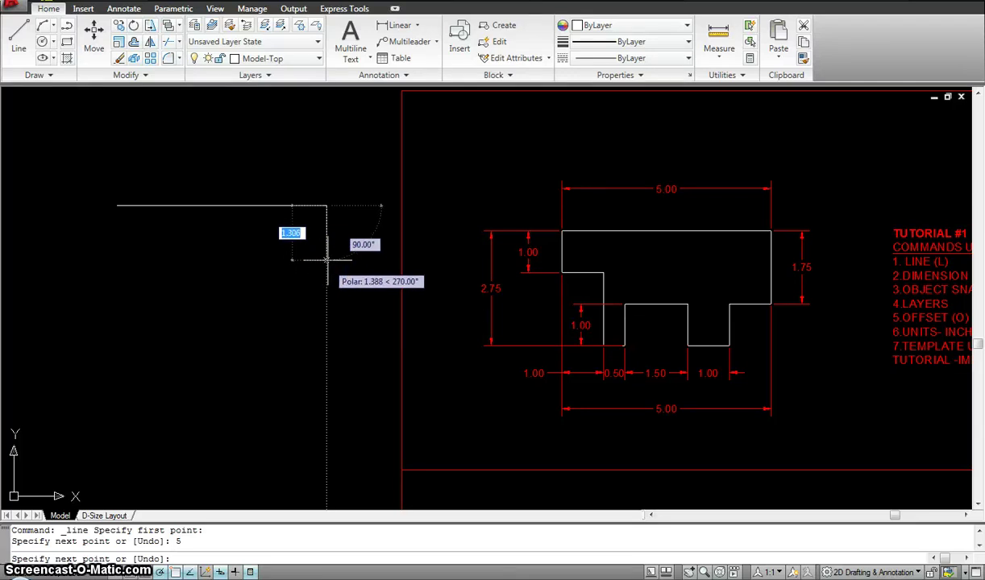
- Draw the profile's right edge 1.75 inches straight down from the end of the top edge, and end the line there
click(326, 228)
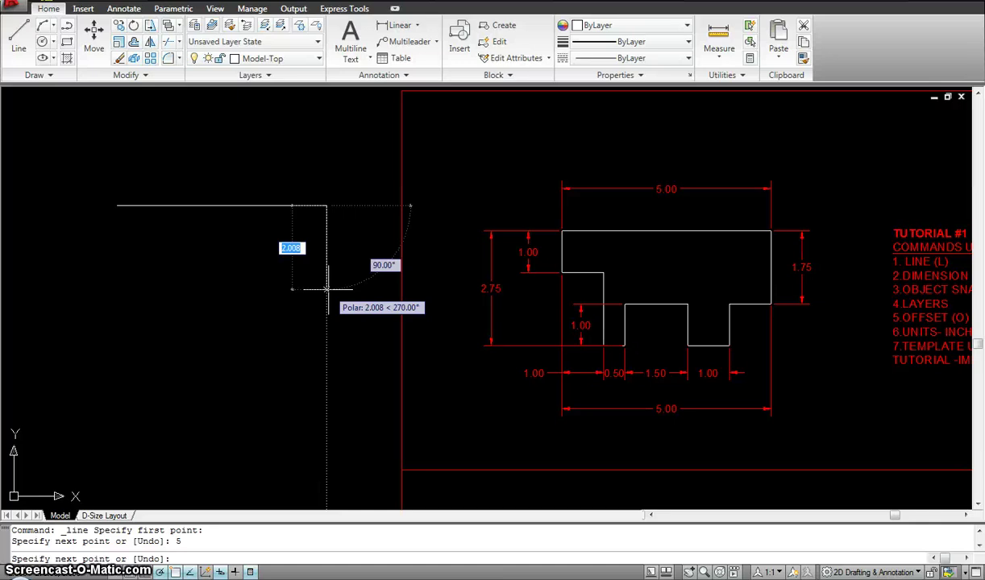
text(1.75)
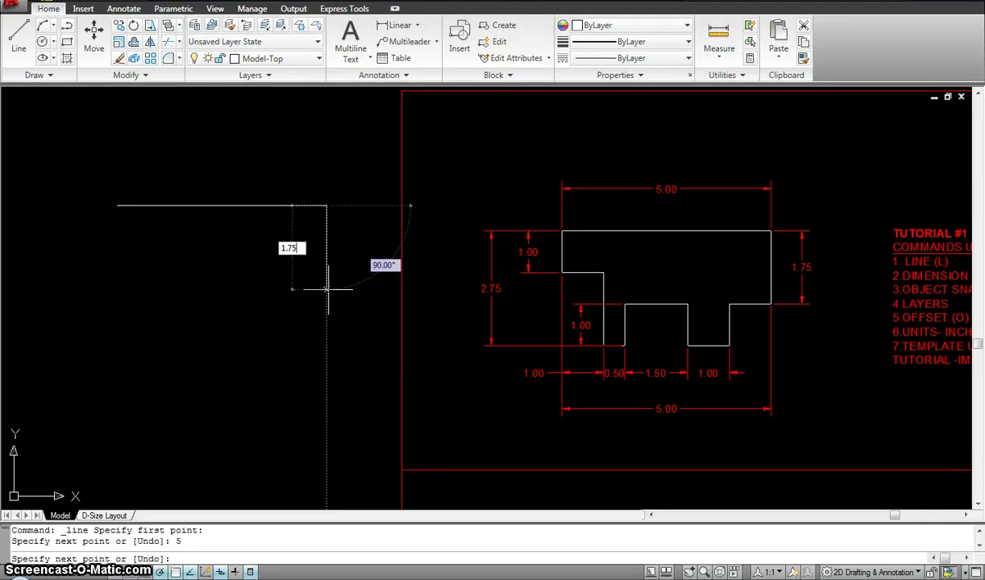
key(Return)
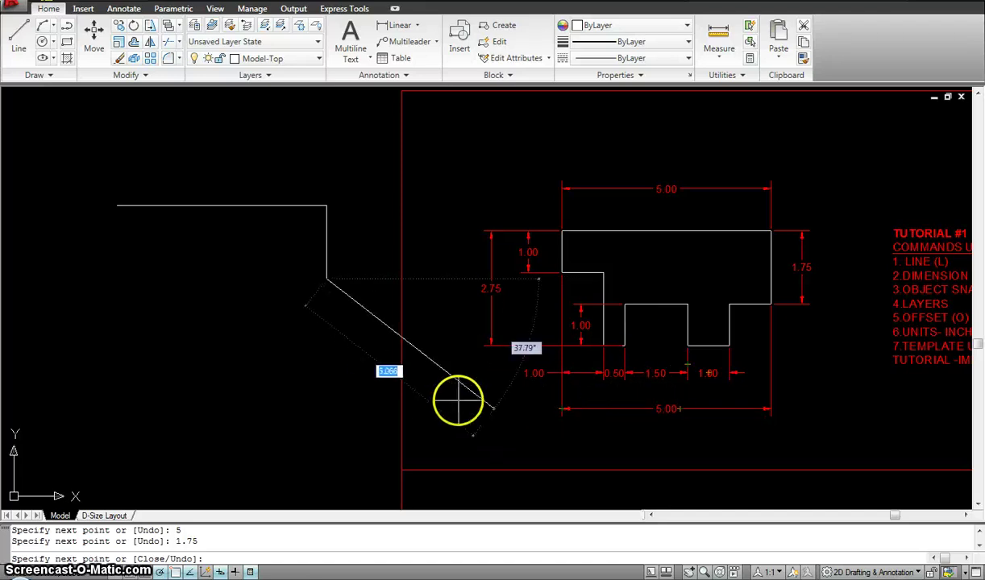
key(Escape)
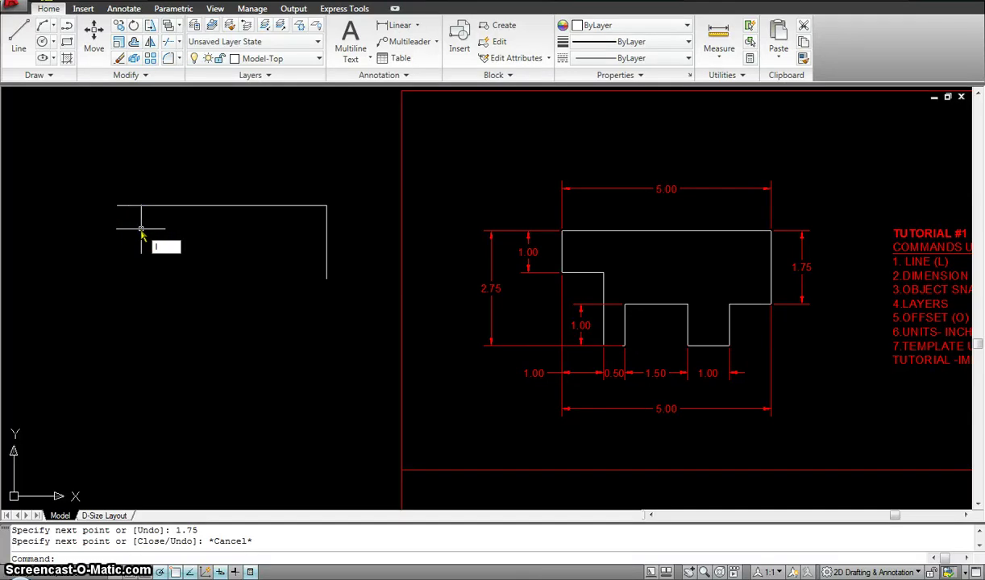
- From the top edge's left end, draw connected lines 1 inch down, 1 inch right and 1.75 inches down
key(Return)
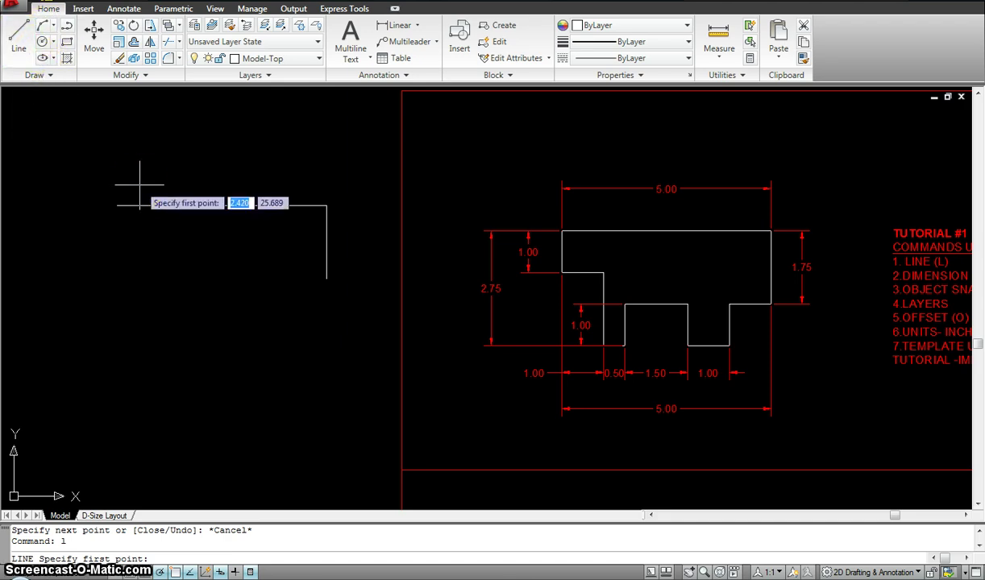
mouse_move(513, 191)
middle_down()
mouse_move(443, 184)
mouse_move(456, 182)
middle_up()
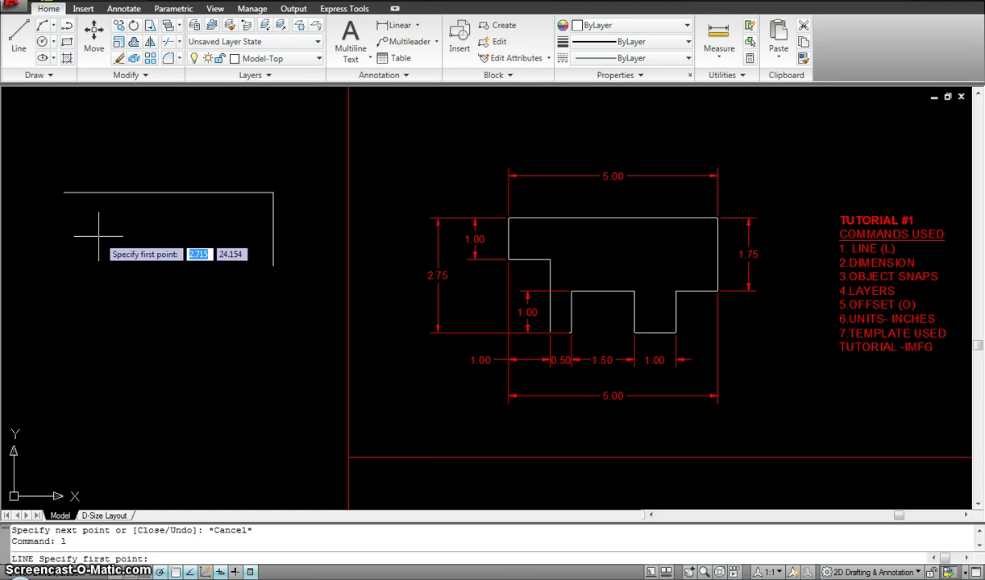
click(64, 193)
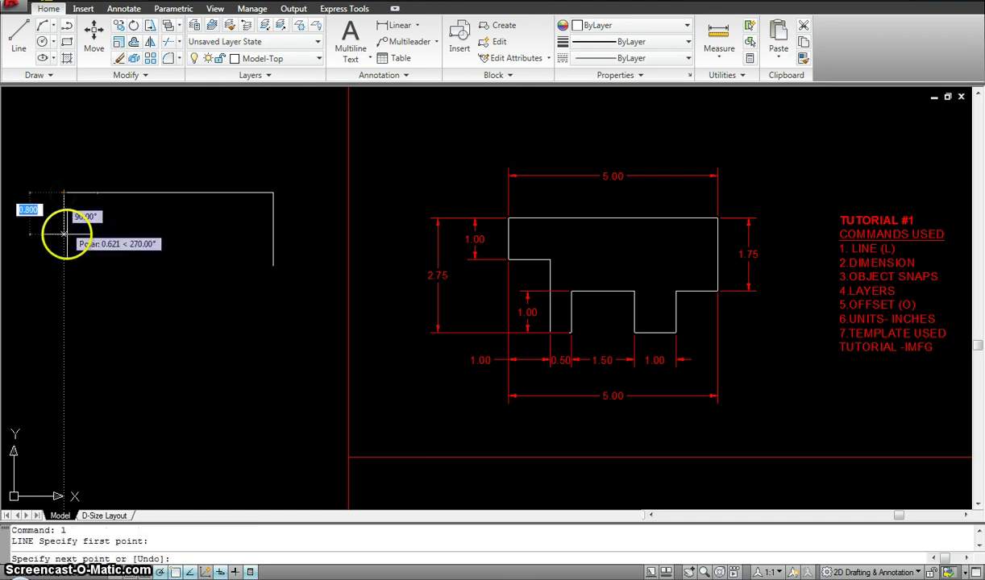
text(1)
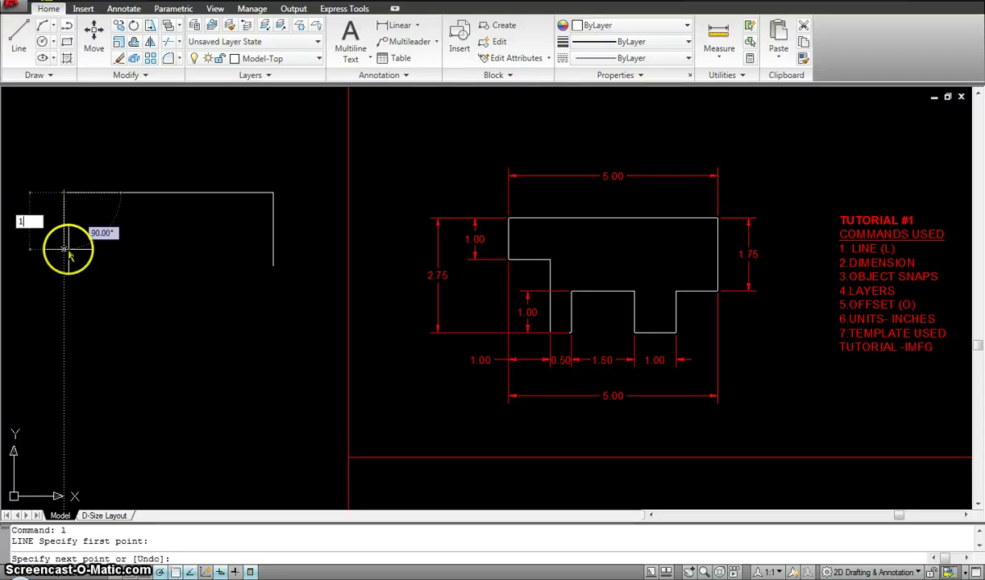
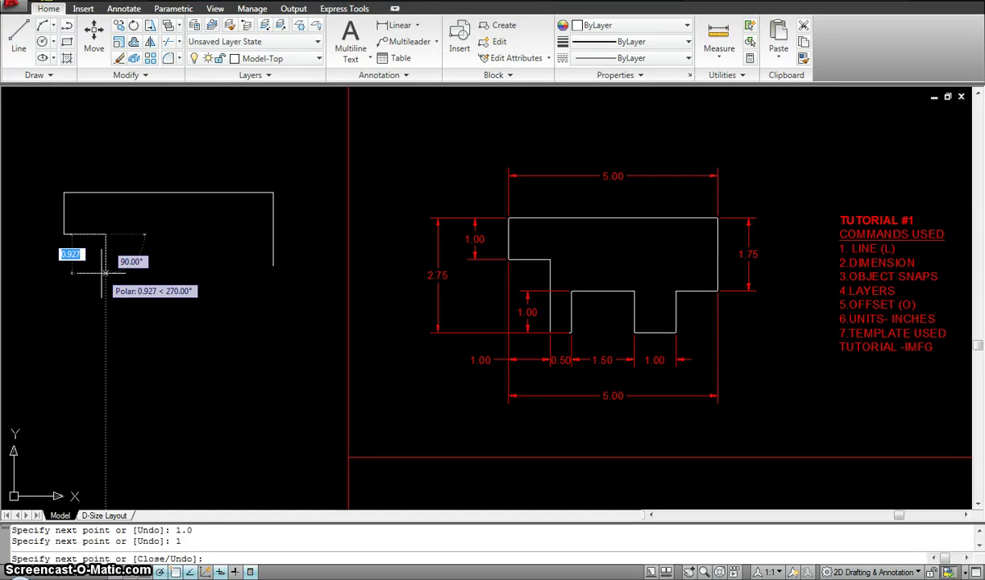
text(1.75)
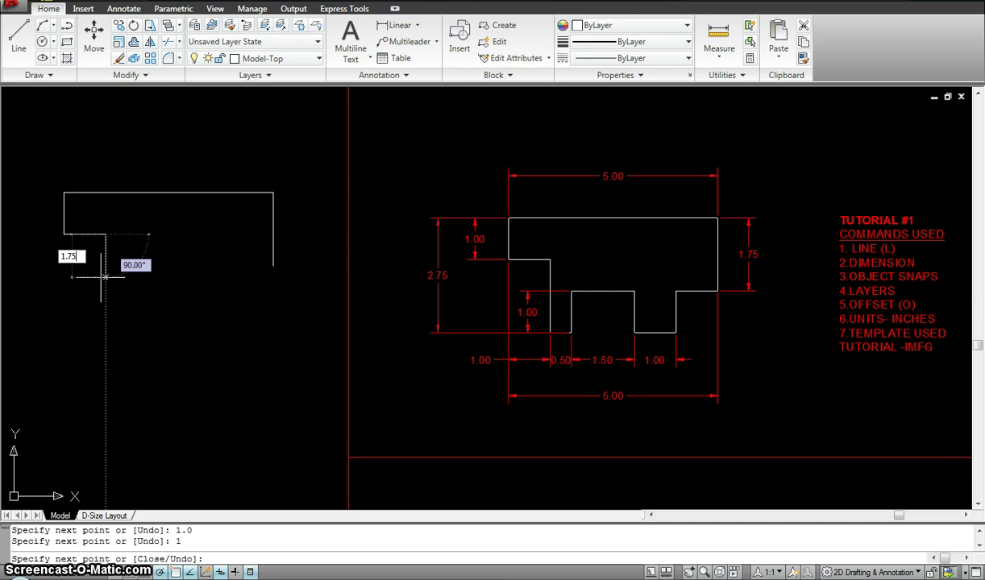
key(Return)
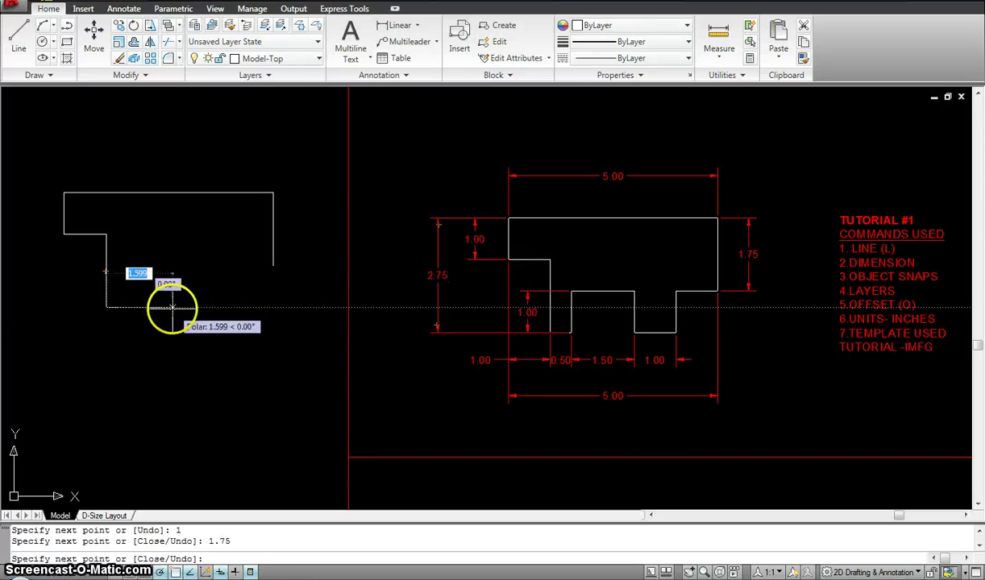
- Continue the profile with connected lines 0.5 inch right, 1 inch up and 1.5 inches right to form the narrow leg and the notch
text(.5)
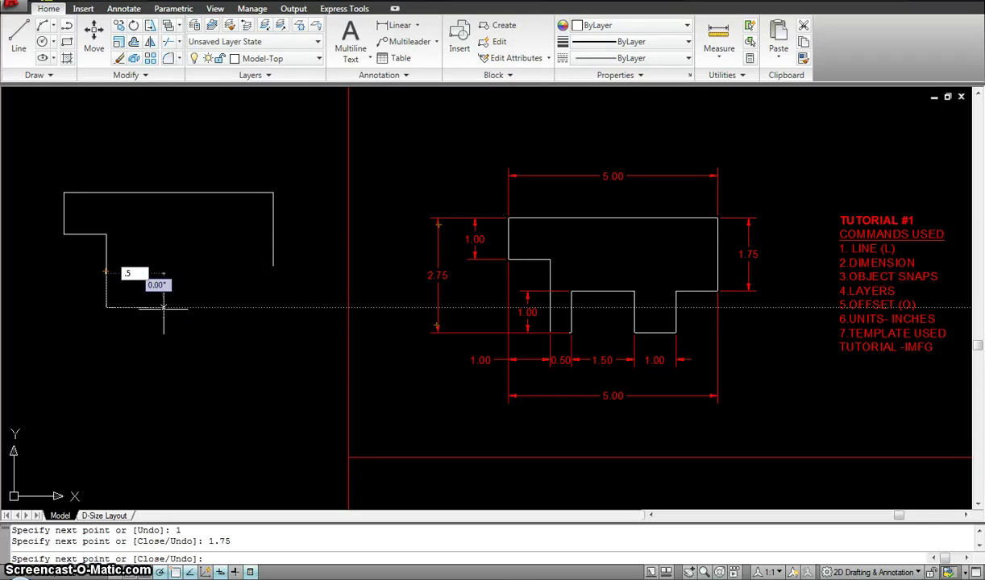
key(Return)
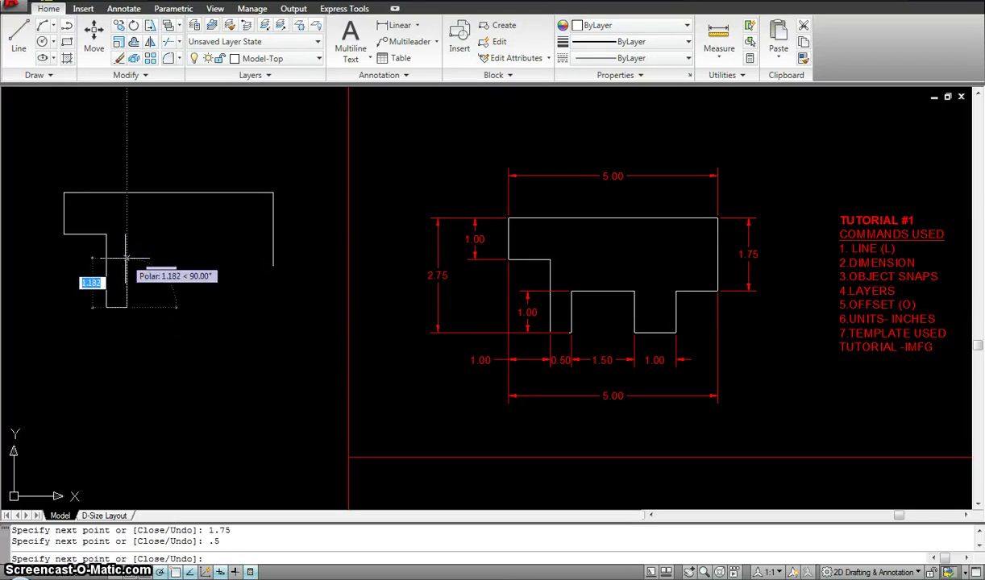
text(1)
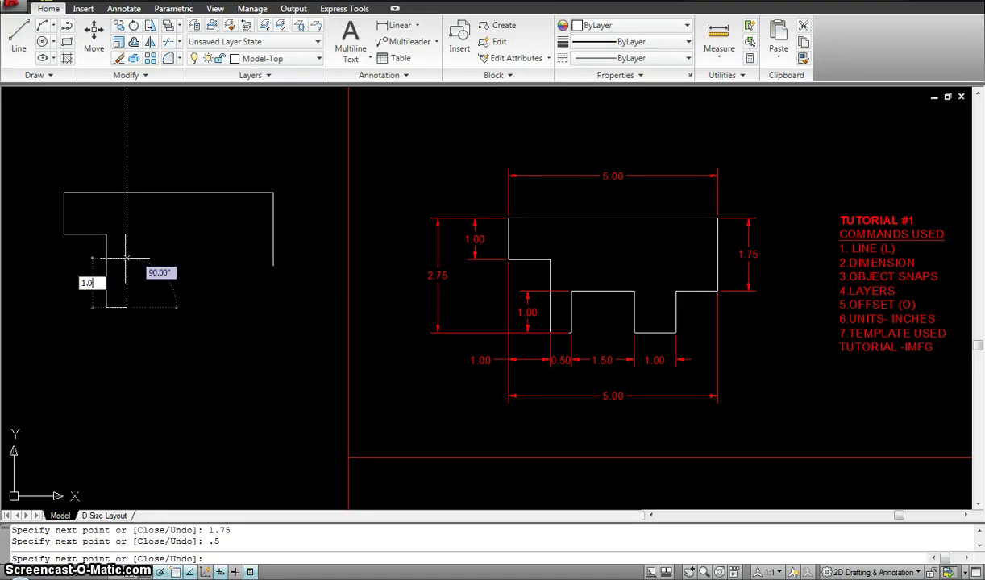
key(Return)
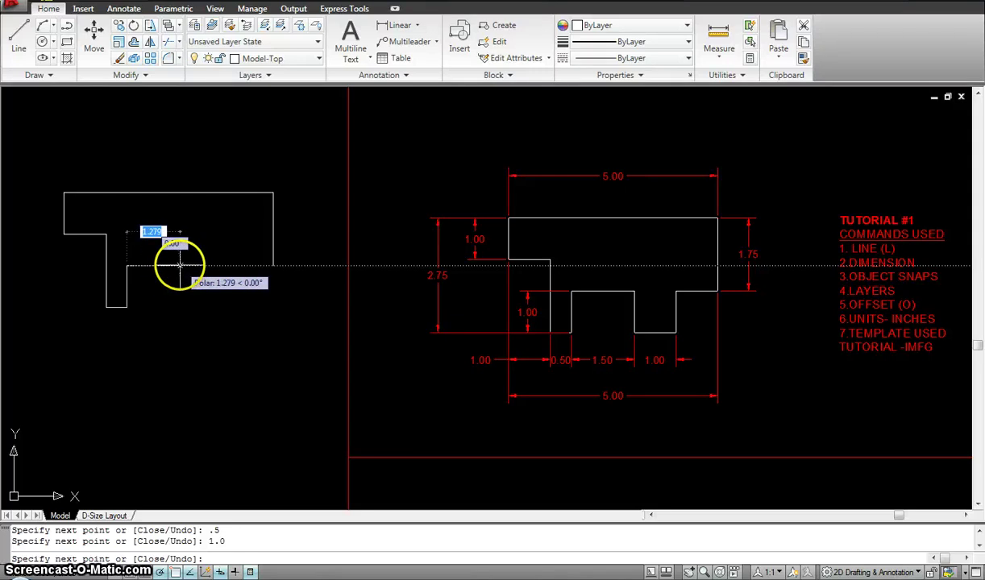
text(1.5)
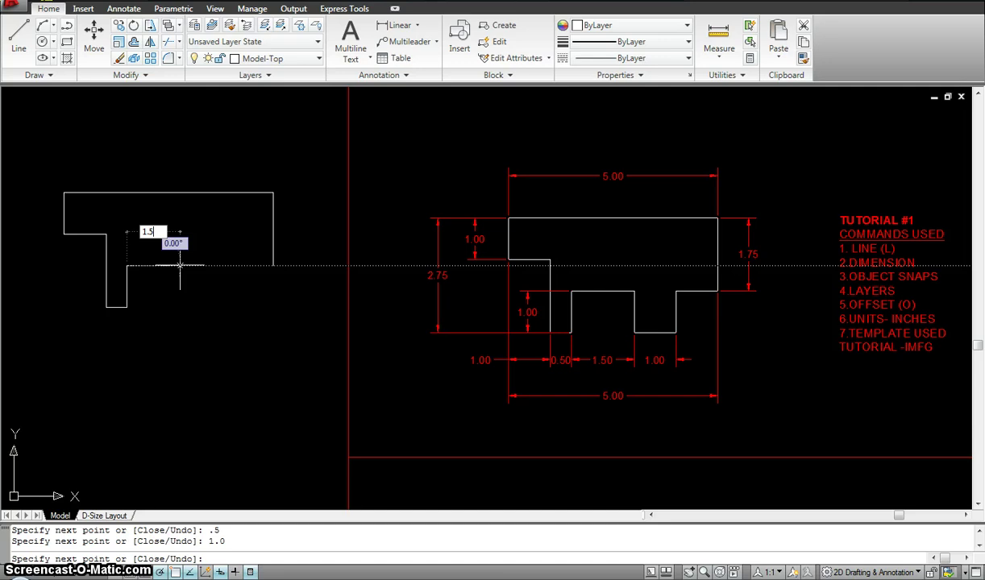
key(Return)
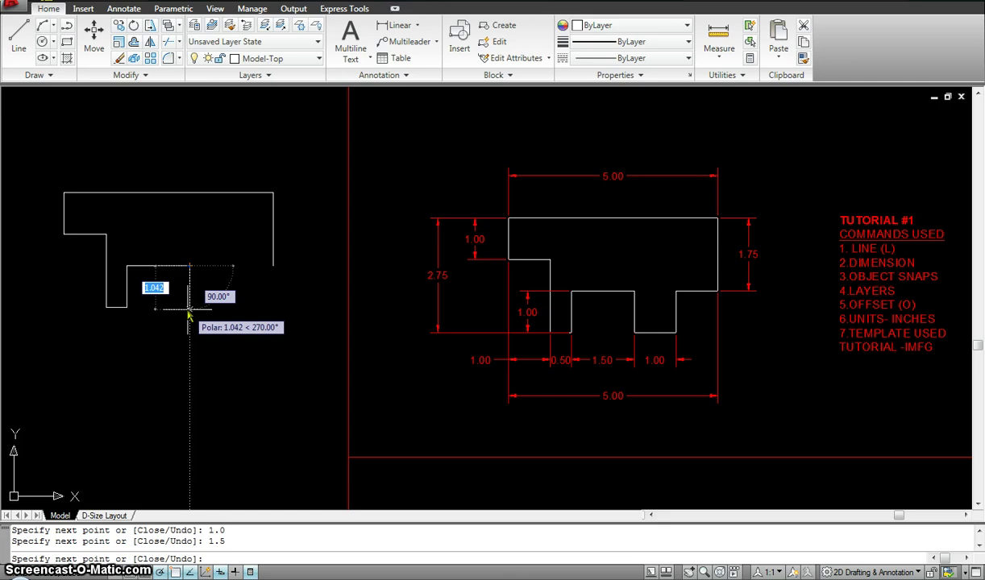
- Draw the second leg 1 inch down, 1 inch right and 1 inch up, and close the profile at the right edge's lower end
text(1)
key(Return)
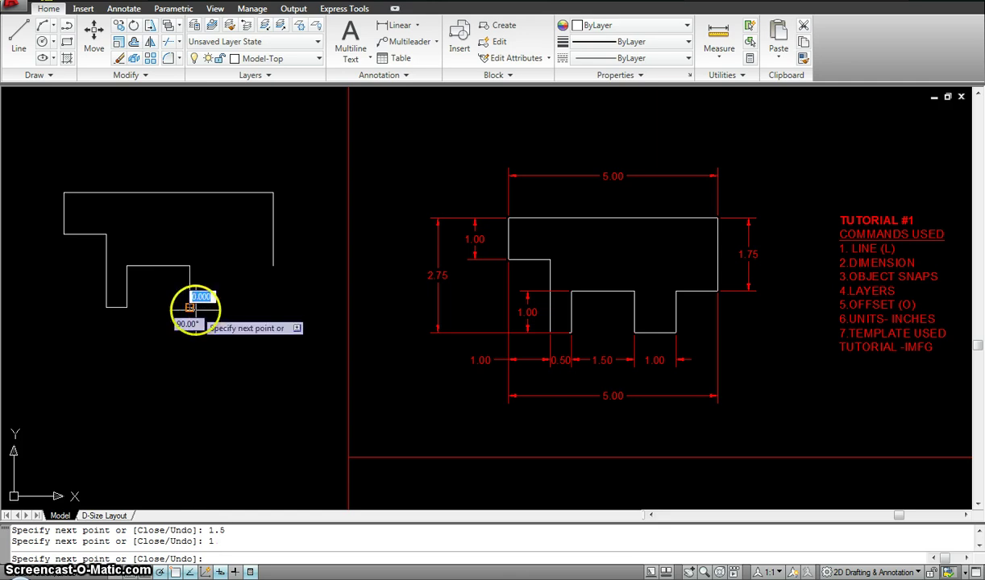
text(1)
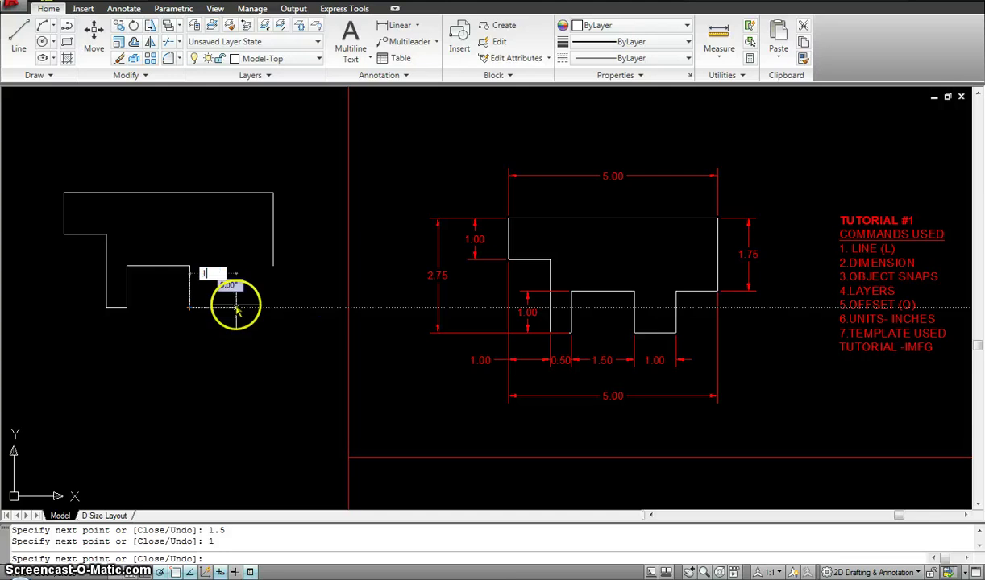
key(Return)
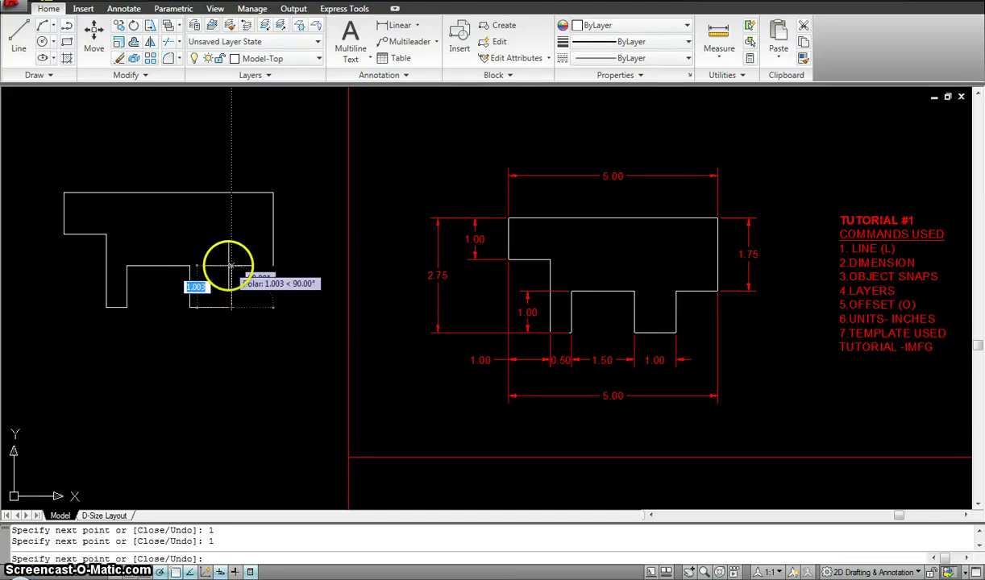
text(1)
key(Return)
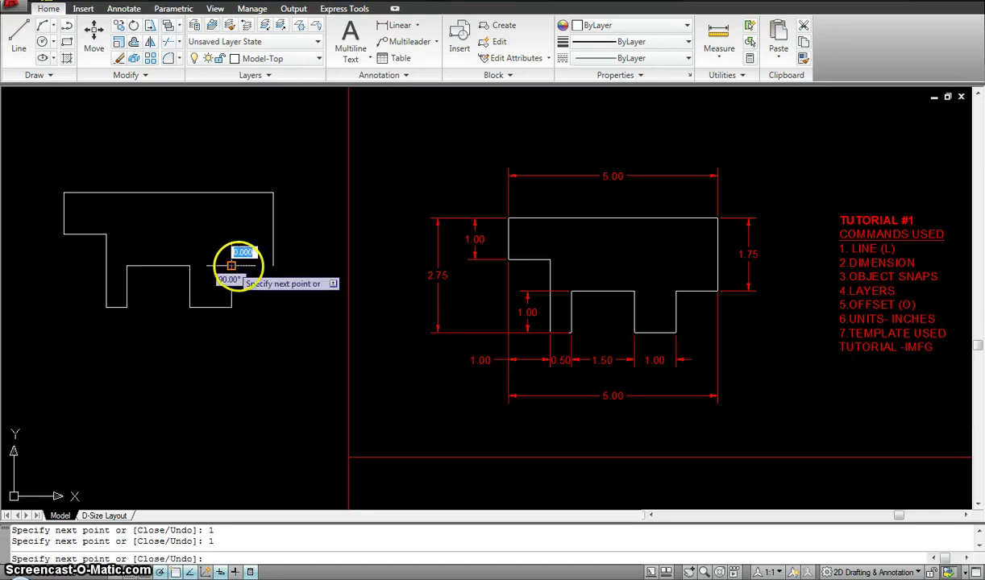
click(273, 265)
key(Escape)
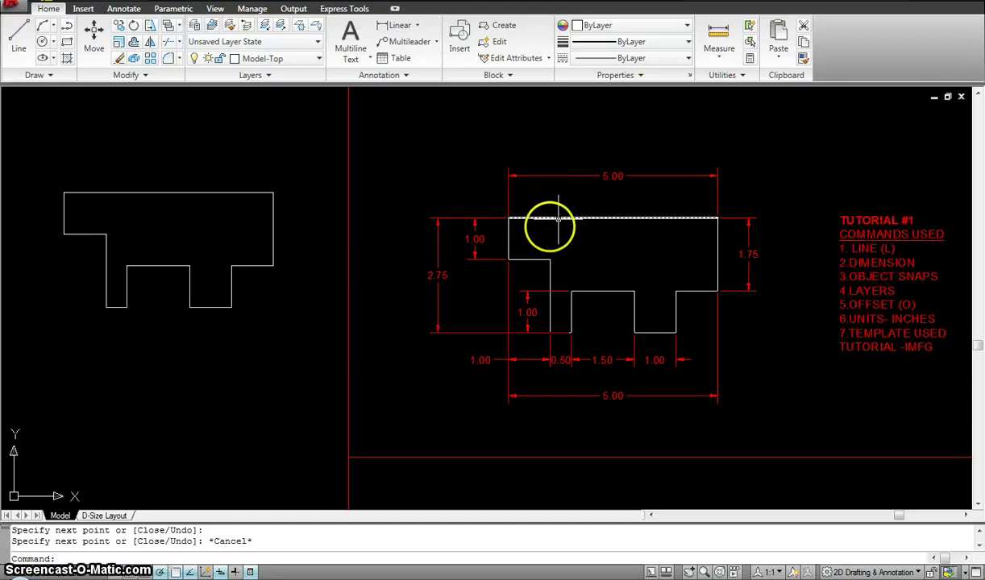
- Draw a single horizontal line, longer than the profile's top edge, in the empty space left of the finished profile
scroll(351, 169, down, 4)
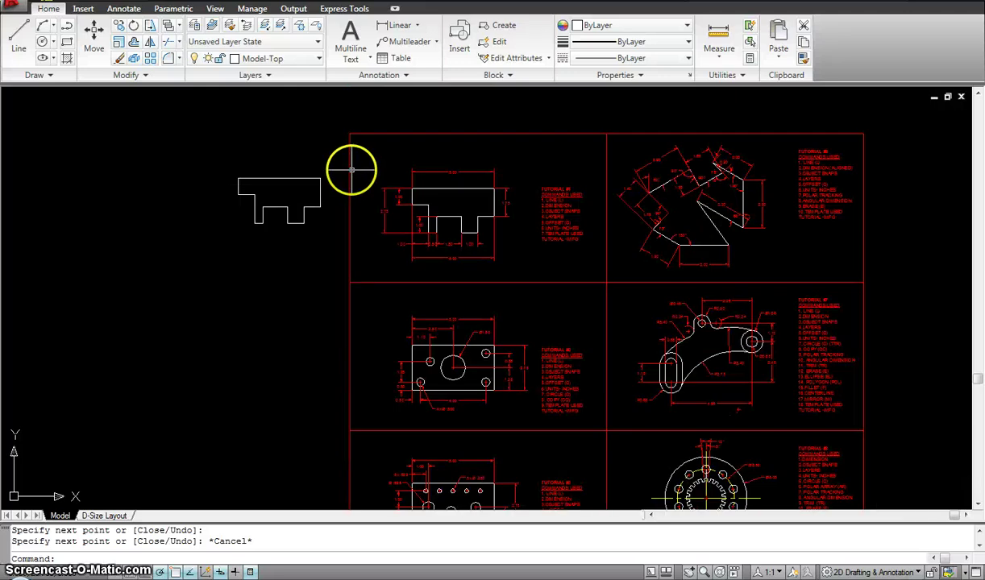
middle_drag(351, 169, 577, 169)
text(l)
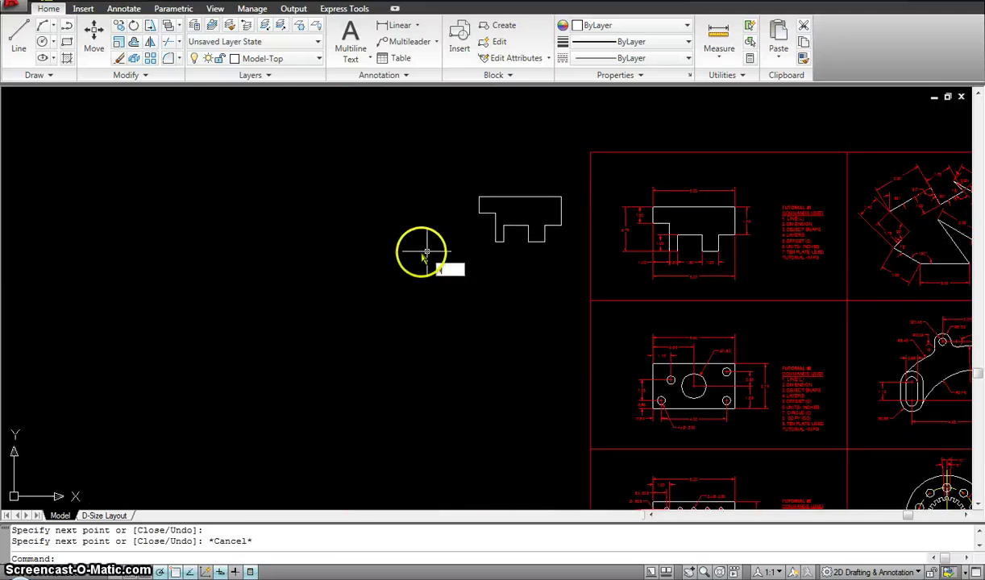
key(Return)
click(352, 197)
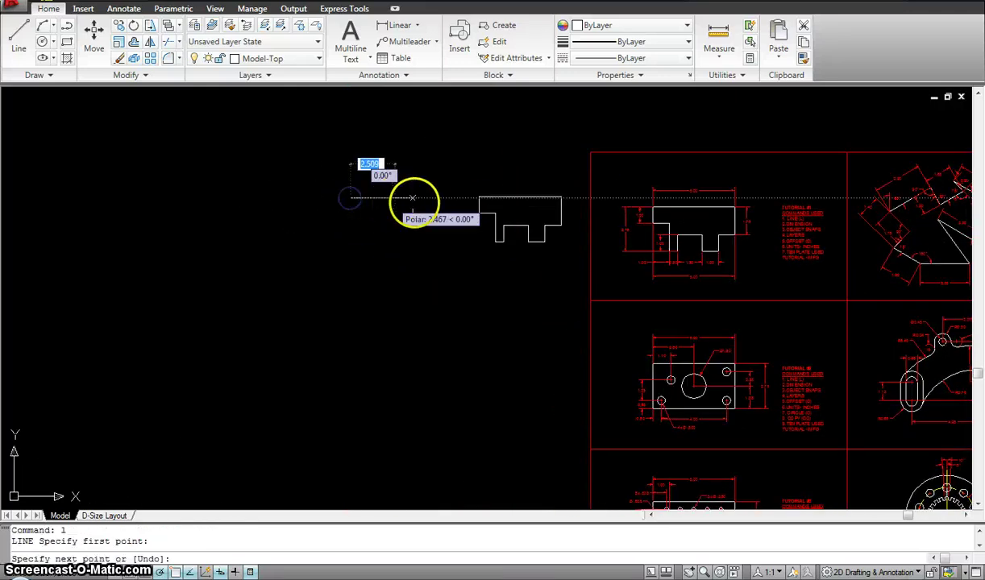
click(435, 196)
key(Escape)
- Offset the new horizontal line 1 inch downward
scroll(715, 220, up, 5)
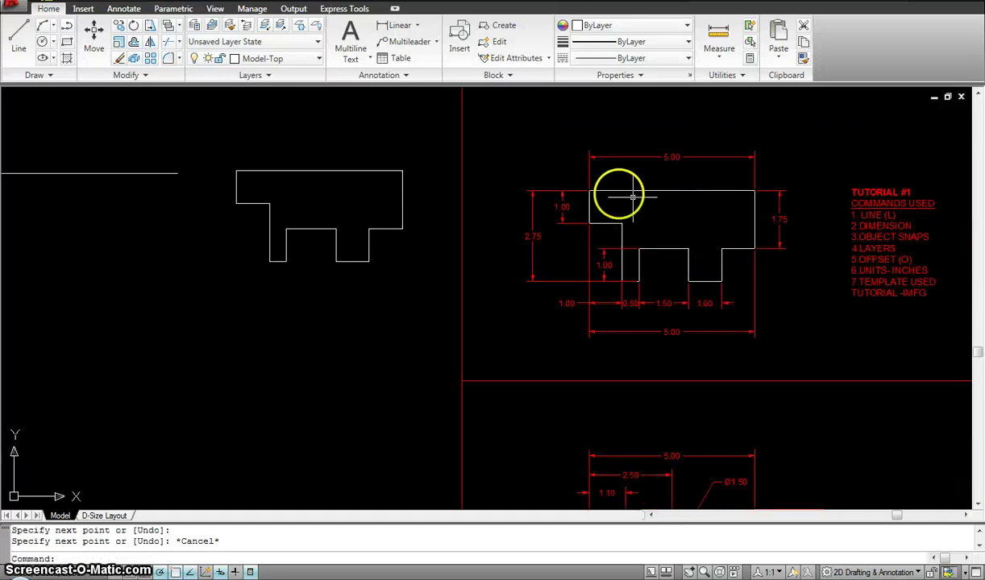
scroll(600, 220, down, 4)
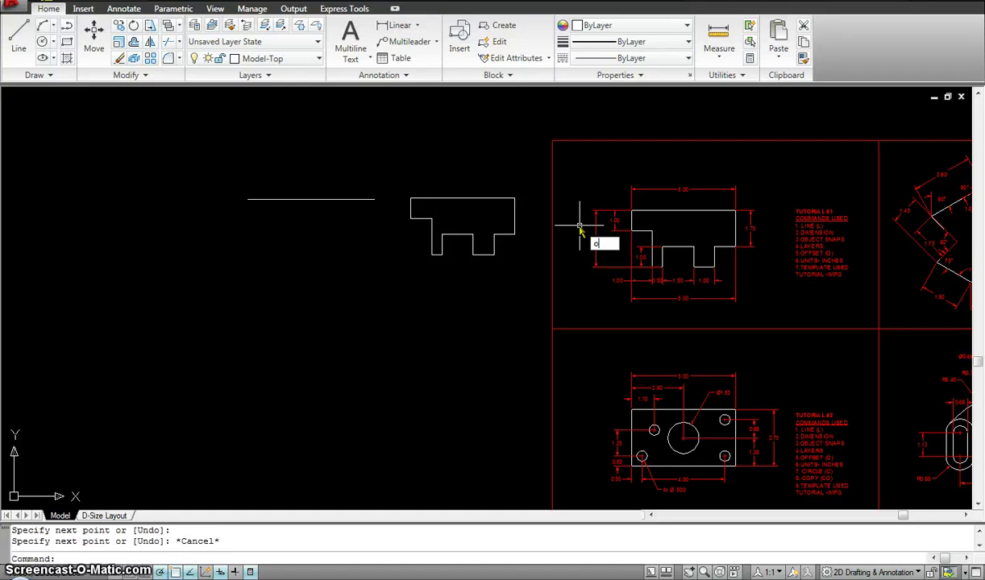
text(o)
key(Return)
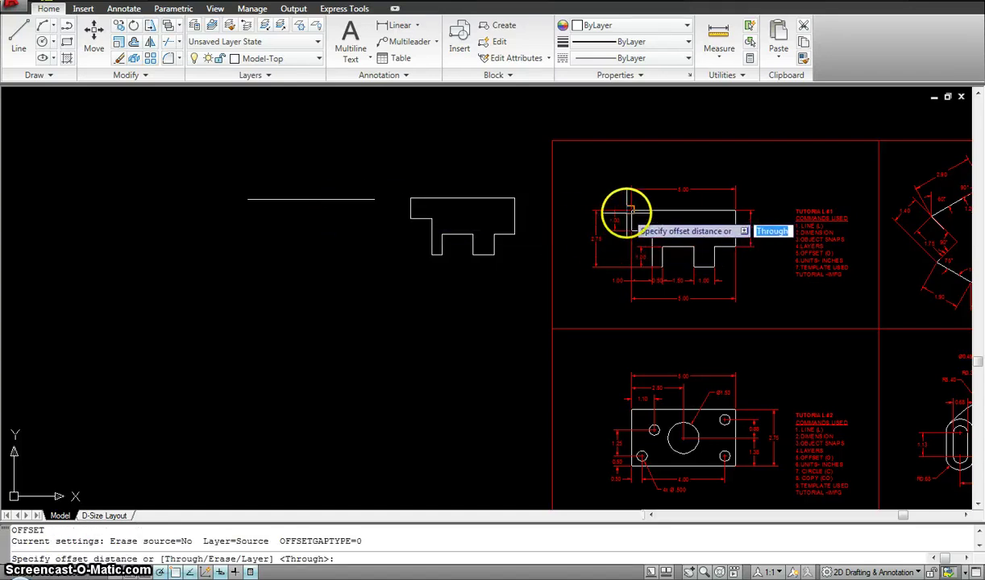
scroll(638, 257, up, 3)
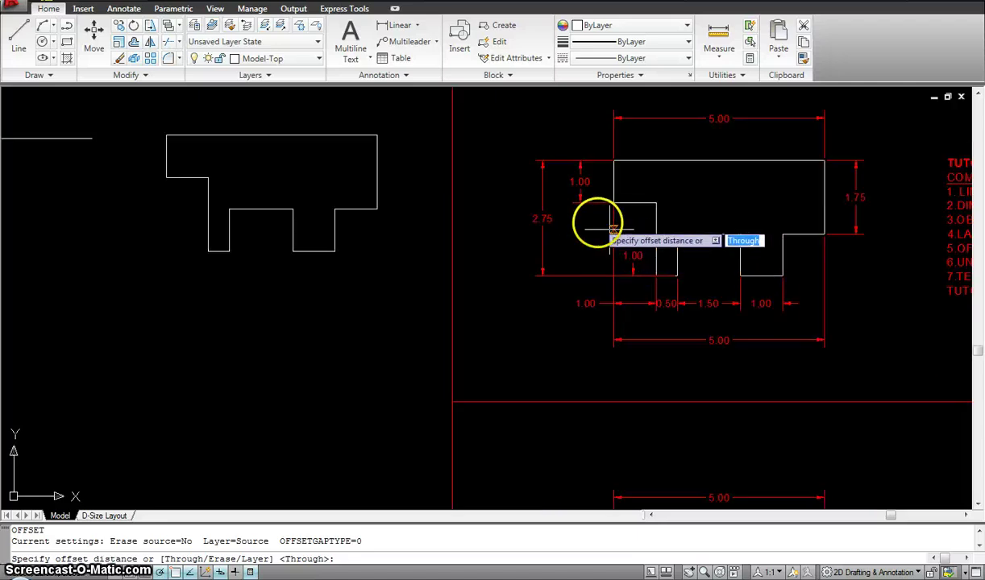
mouse_move(612, 229)
middle_down()
mouse_move(699, 279)
mouse_move(805, 280)
middle_up()
text(1)
key(Return)
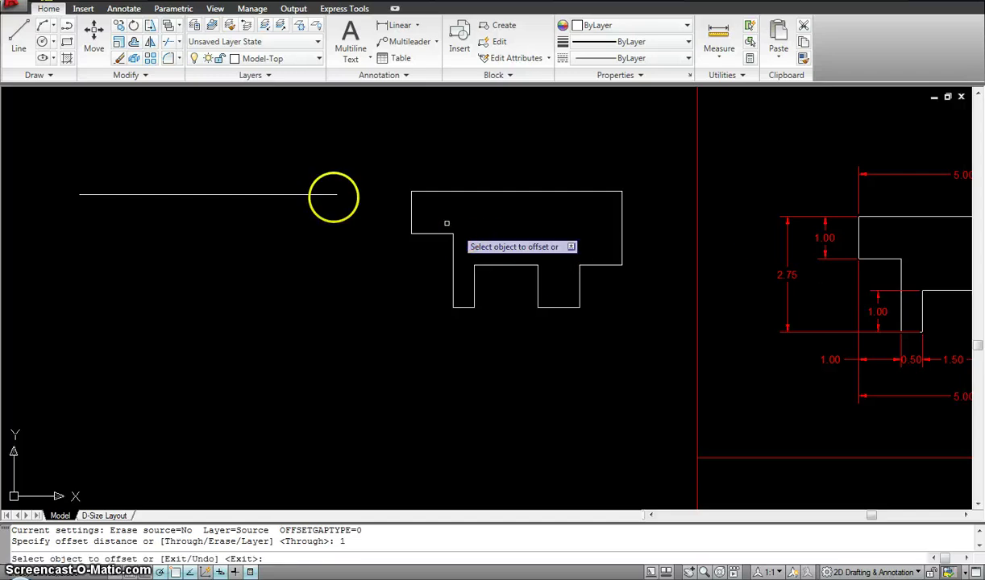
click(242, 194)
click(276, 307)
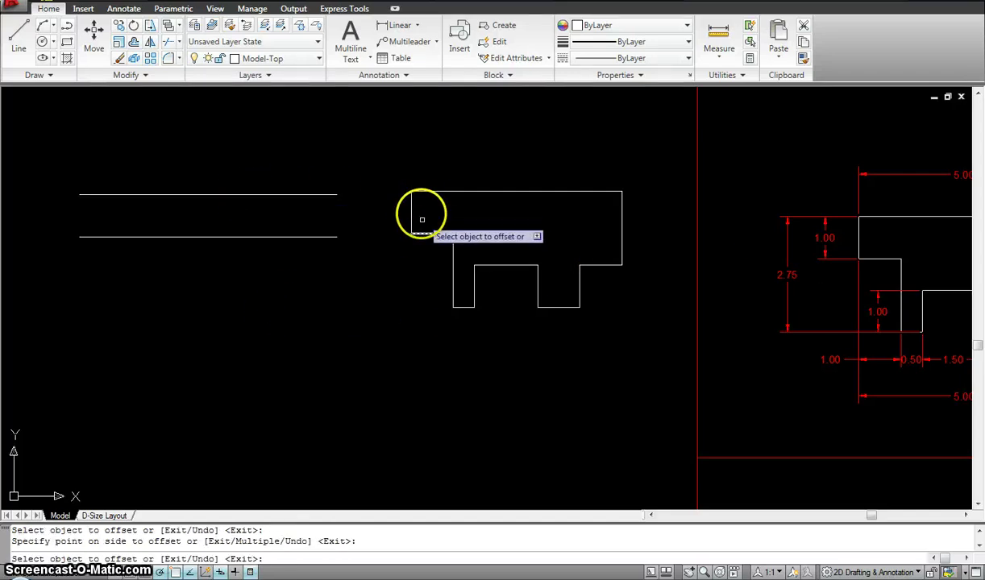
mouse_move(539, 235)
middle_down()
mouse_move(502, 235)
mouse_move(536, 229)
middle_up()
key(Escape)
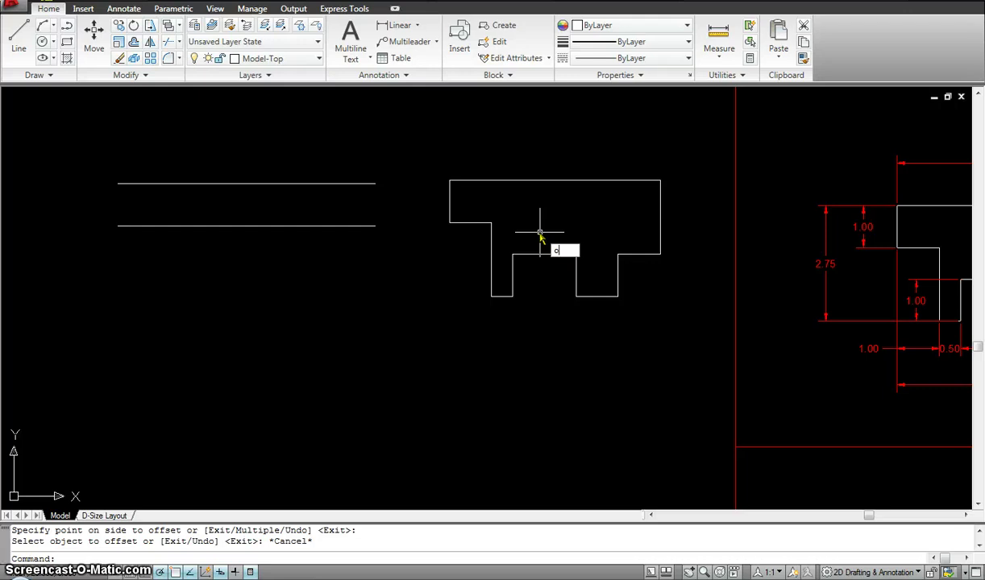
- Offset the uppermost horizontal construction line 2.75 inches downward to set the profile's overall height
text(o)
key(Return)
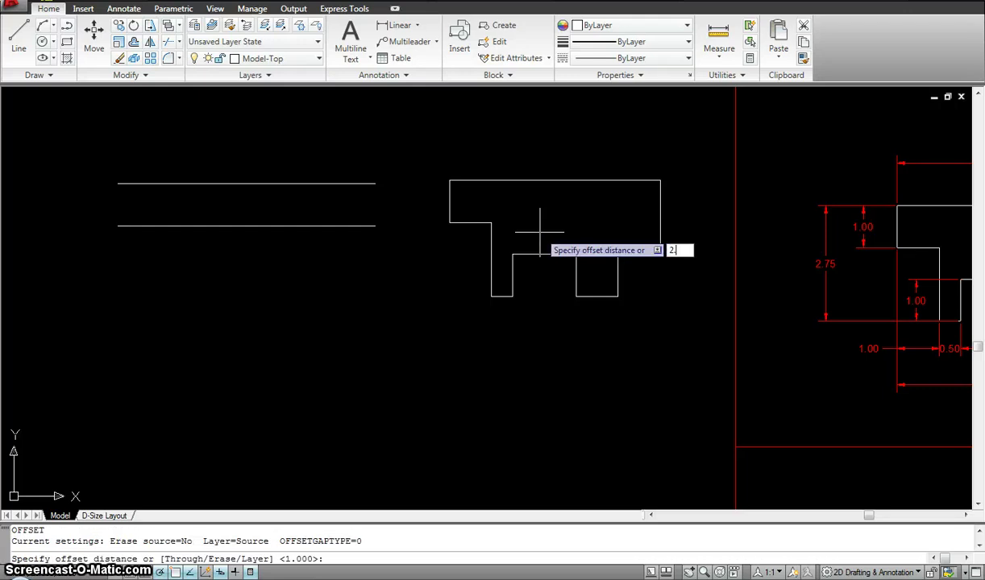
key(Return)
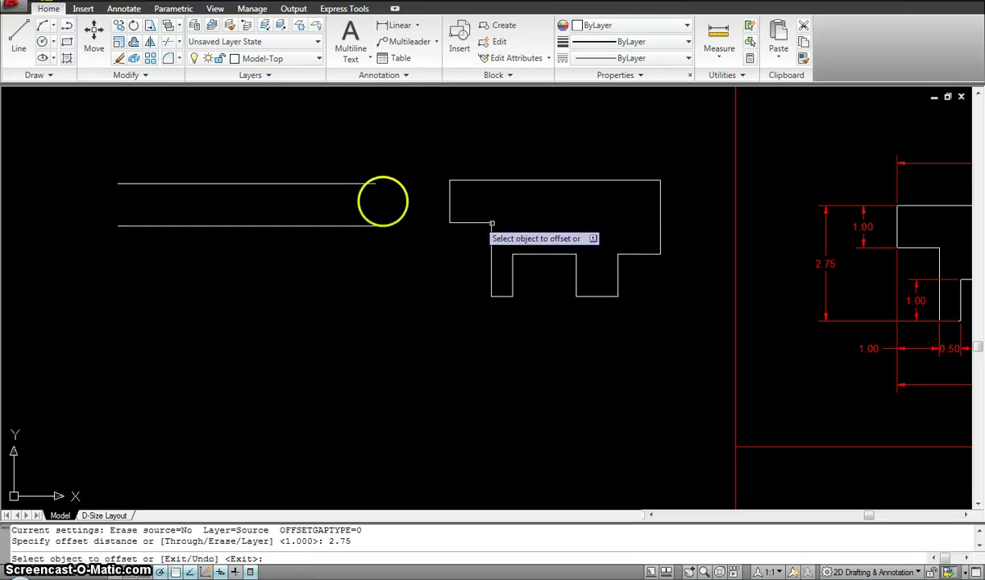
click(355, 184)
click(369, 295)
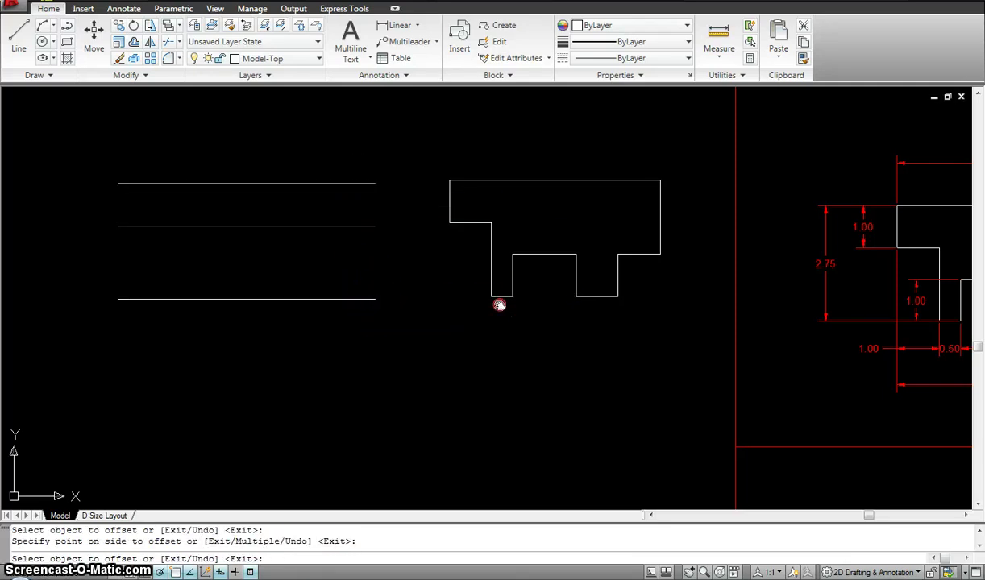
mouse_move(501, 303)
middle_down()
mouse_move(466, 308)
mouse_move(502, 300)
middle_up()
key(Escape)
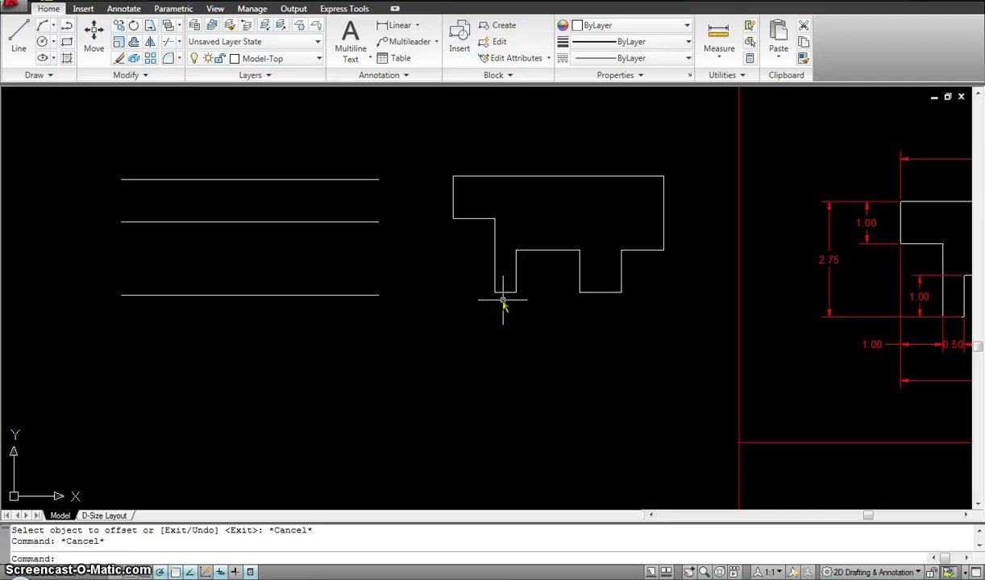
- Draw a vertical line joining the left ends of the uppermost and lowest horizontal construction lines
key(l)
key(Return)
click(120, 181)
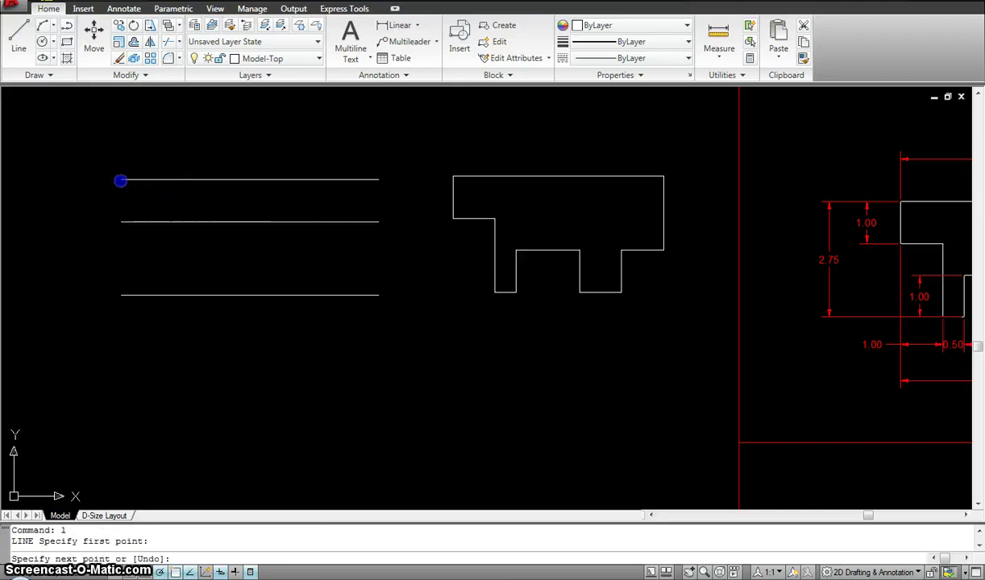
click(121, 294)
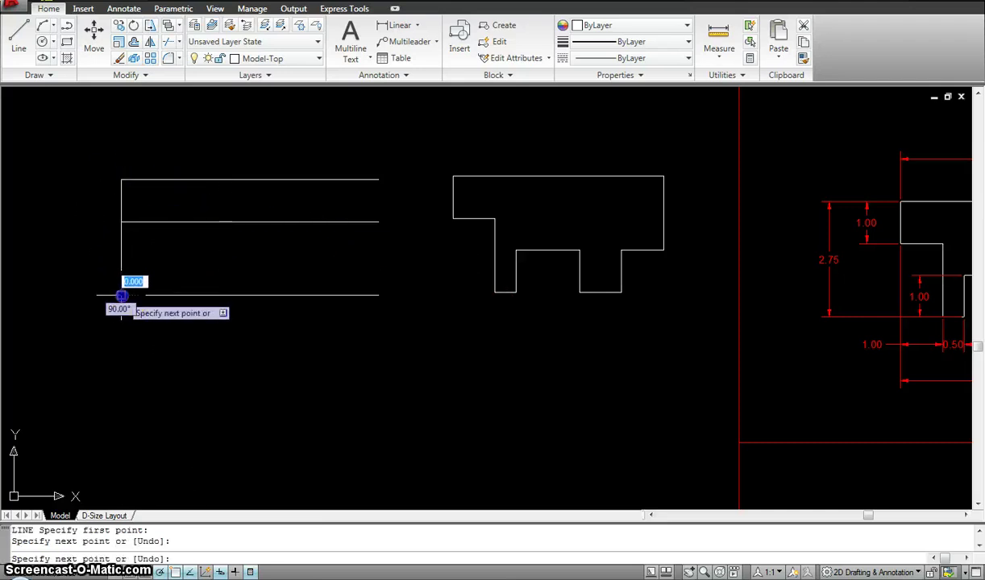
key(Escape)
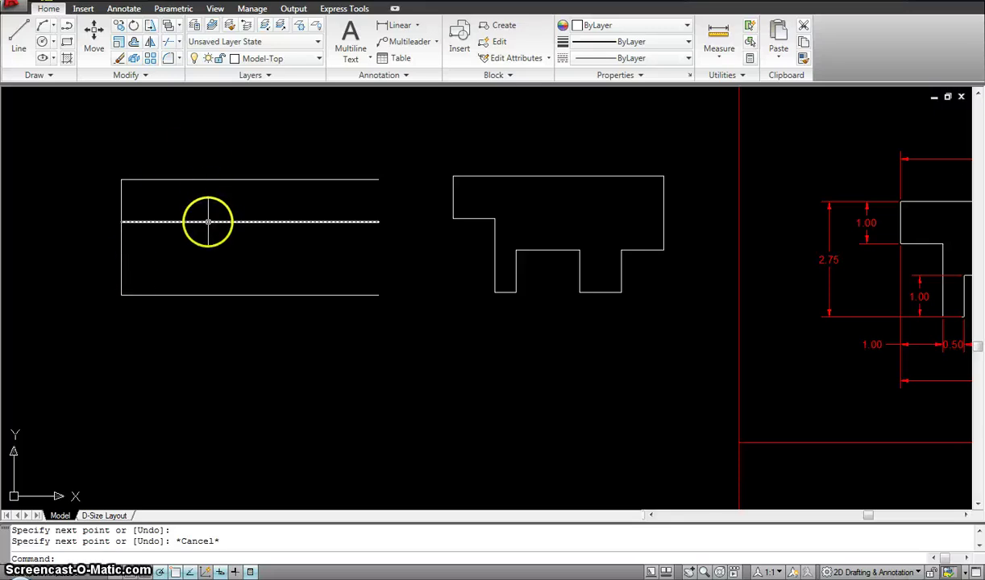
- Offset the leftmost vertical construction line 1 inch to the right
mouse_move(208, 222)
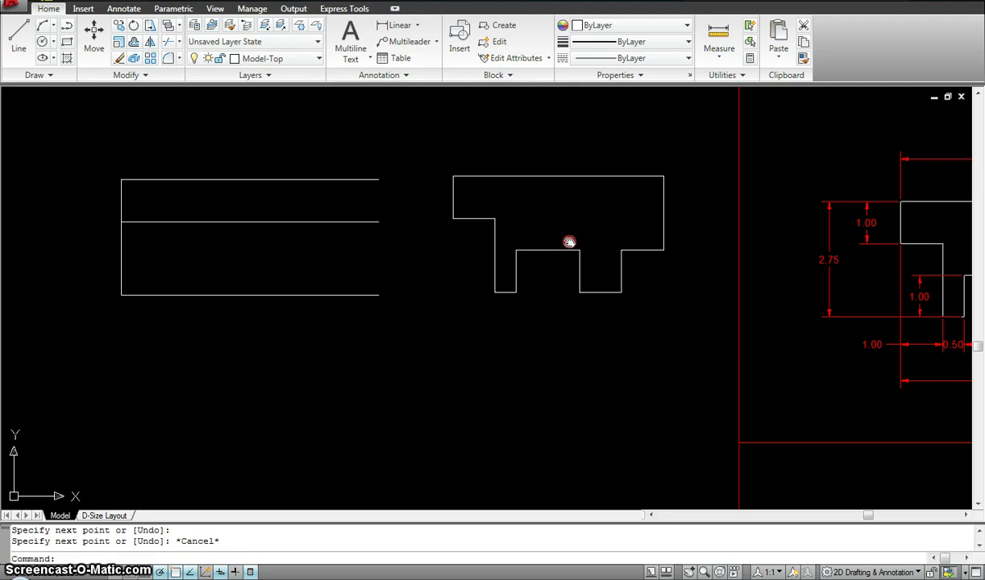
middle_drag(567, 238, 493, 247)
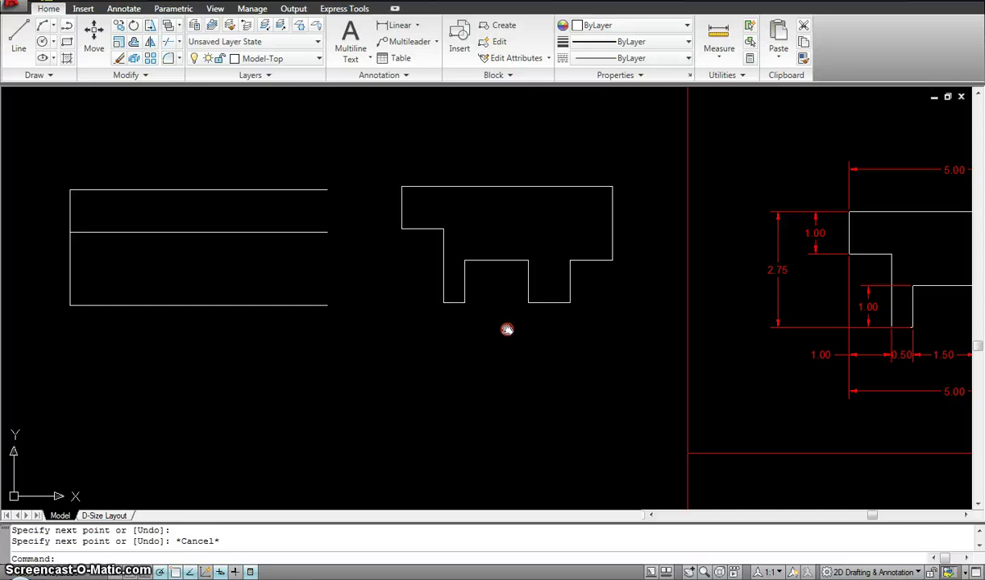
middle_drag(504, 330, 495, 331)
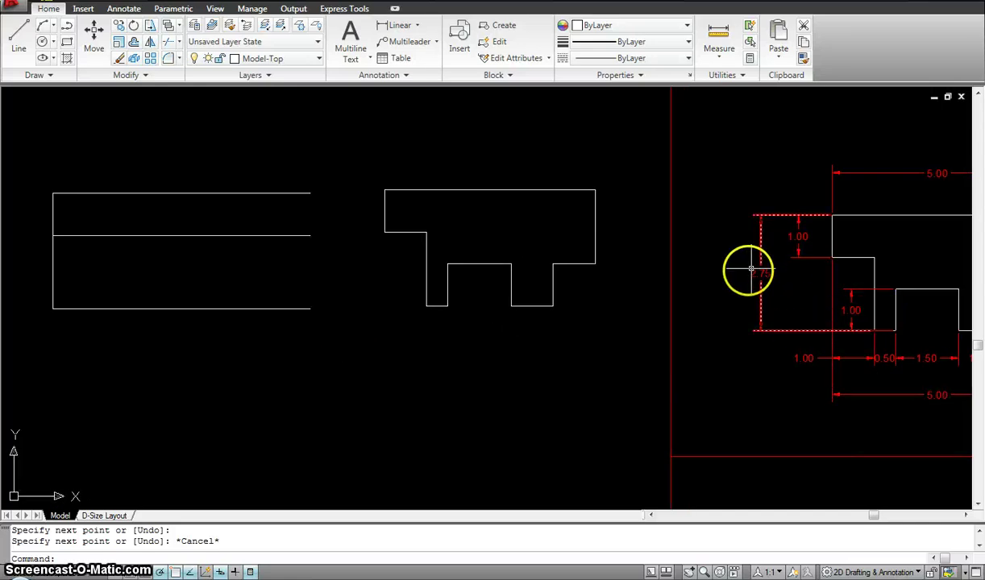
key(Escape)
key(Escape)
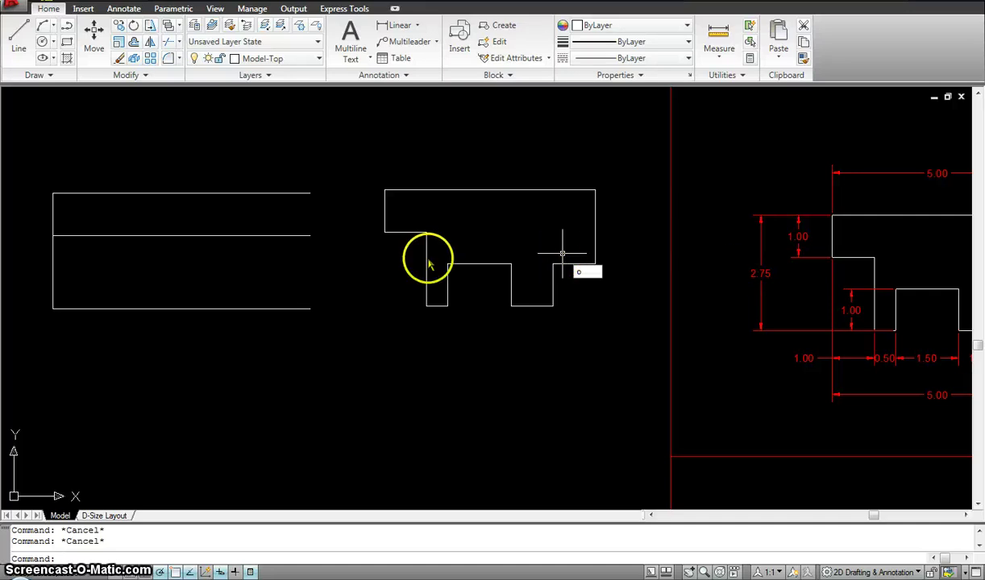
key(Return)
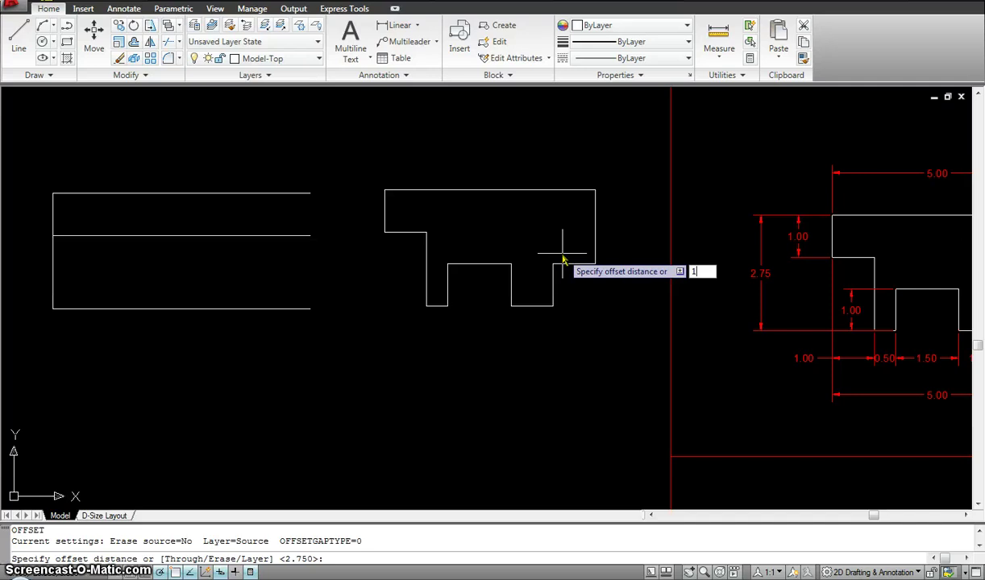
text(1)
key(Return)
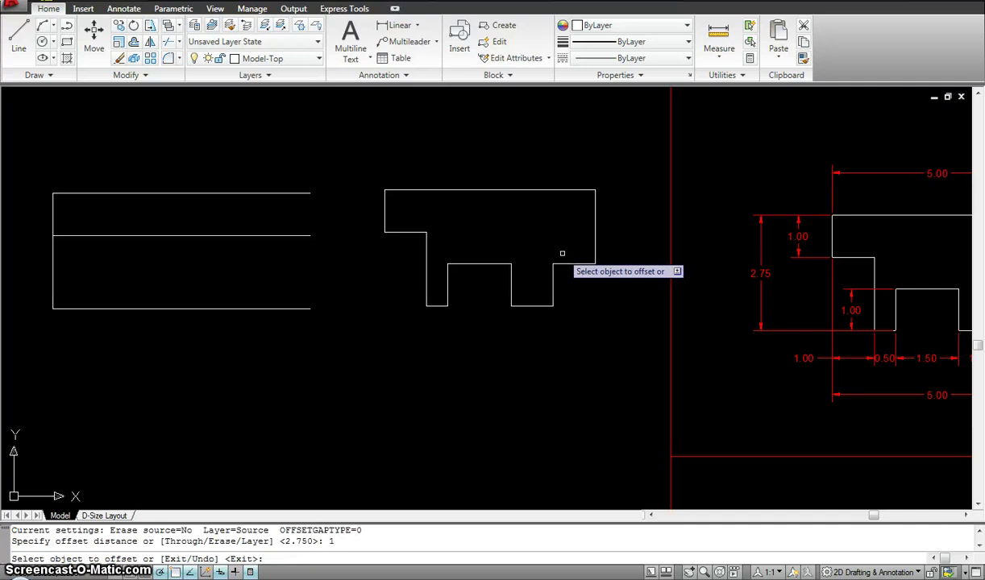
click(54, 269)
click(147, 266)
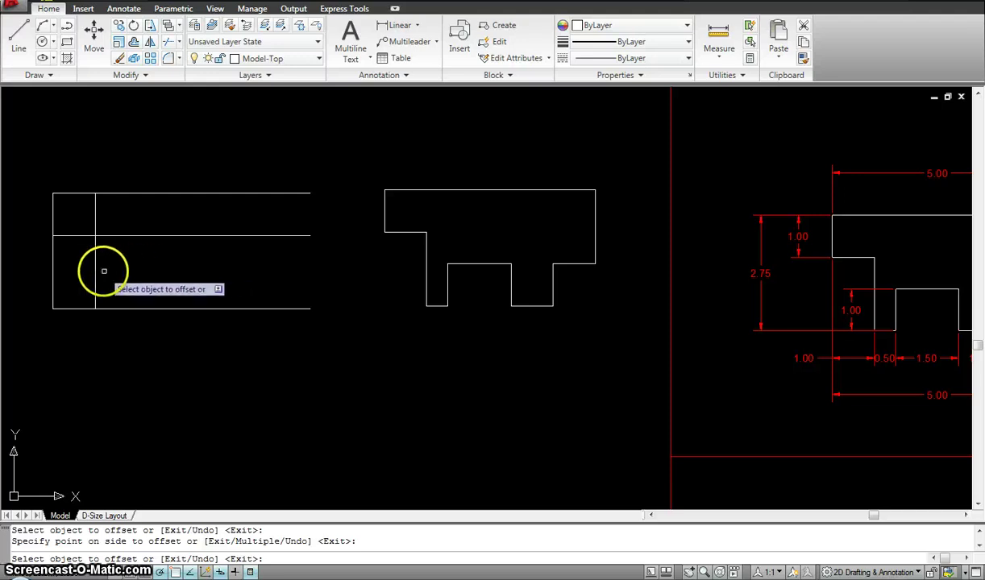
key(Escape)
- Offset the second vertical construction line from the left by 0.5 inch to the right
key(Return)
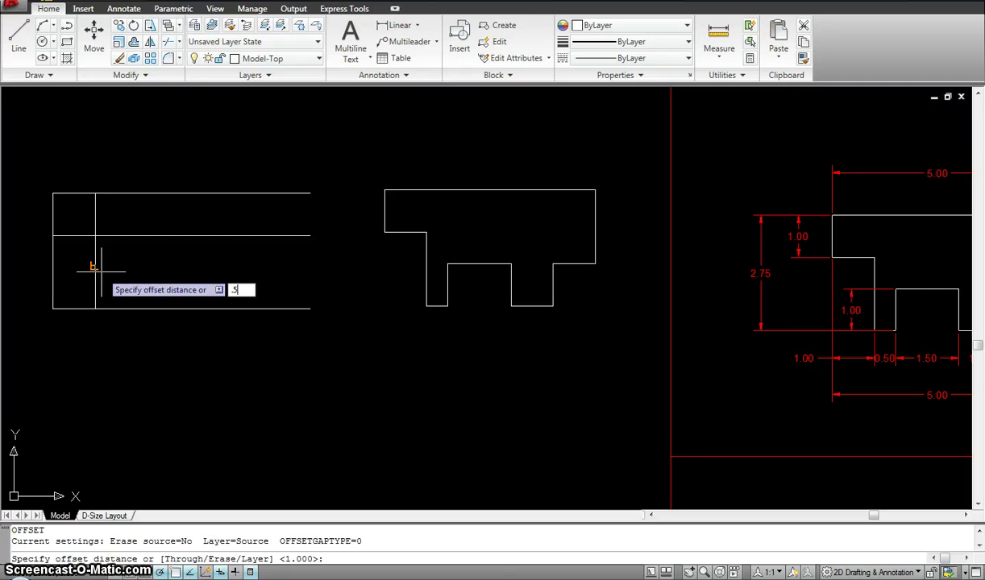
key(Return)
click(95, 266)
click(155, 267)
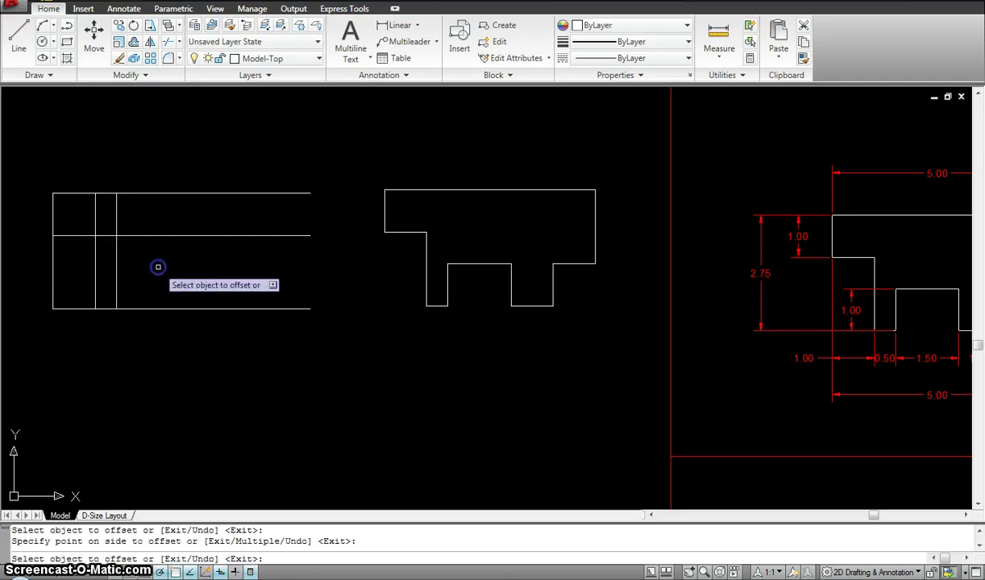
key(Escape)
- Offset the newest, third vertical construction line 1.5 inches to the right
key(Return)
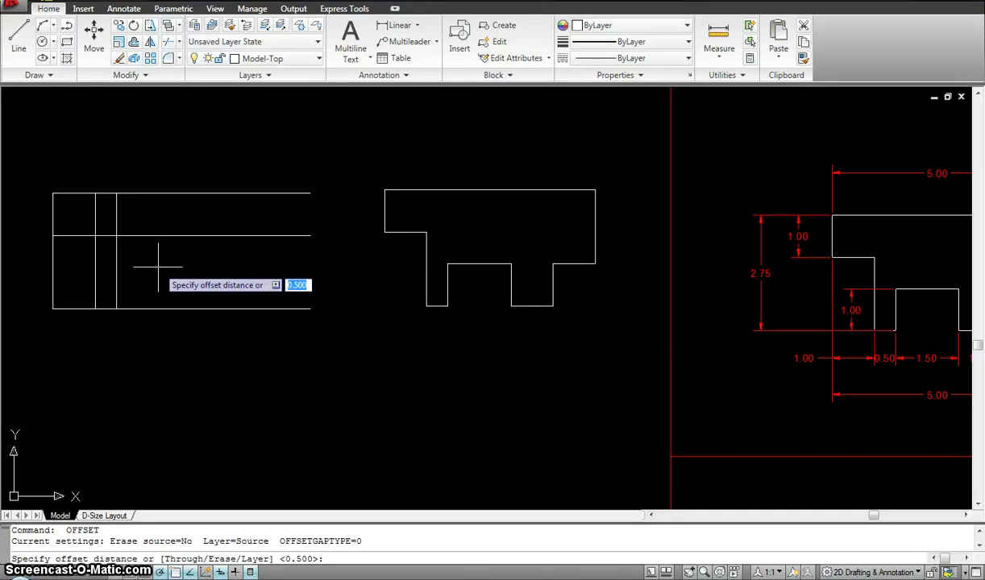
key(Return)
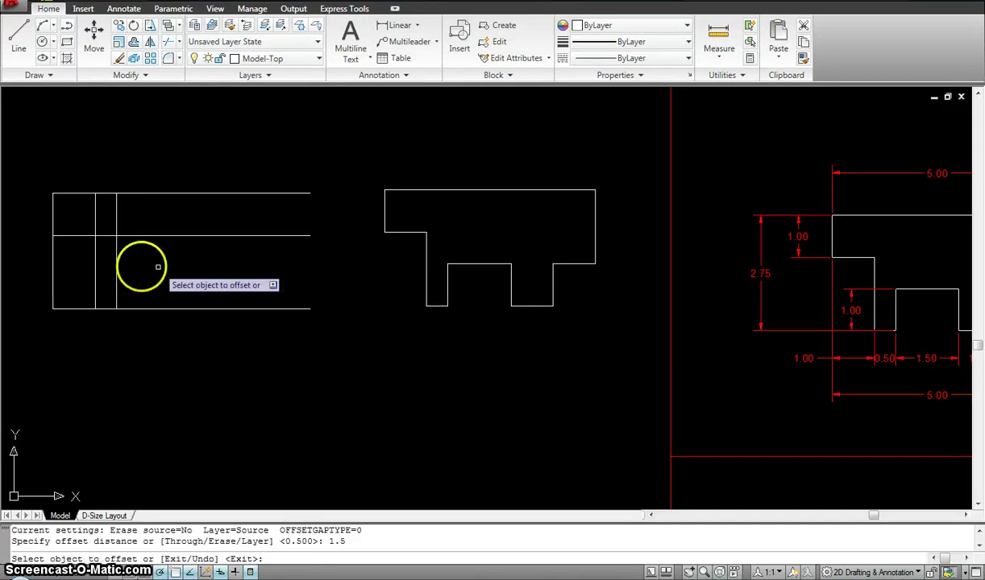
click(116, 270)
click(241, 266)
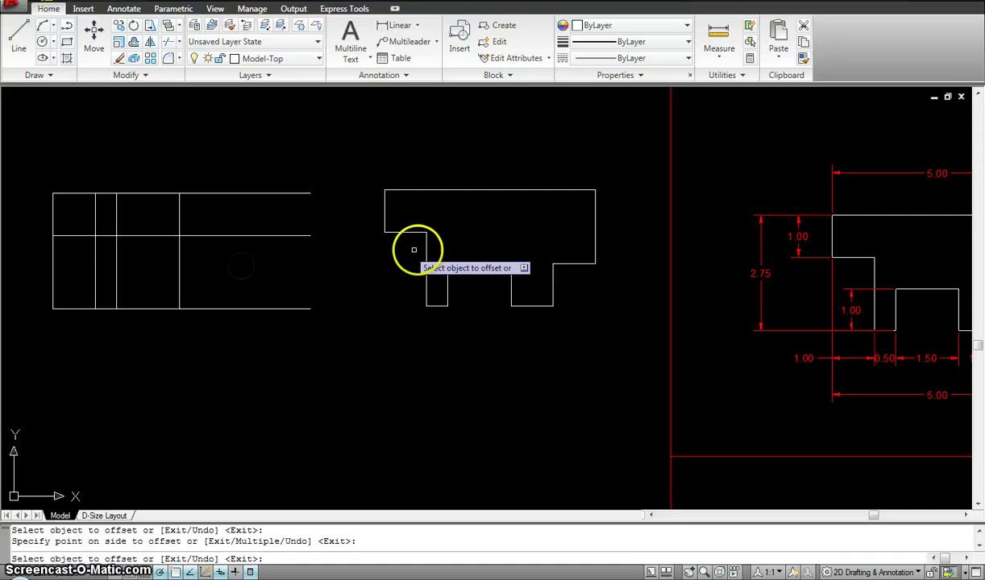
middle_drag(414, 248, 378, 255)
key(Escape)
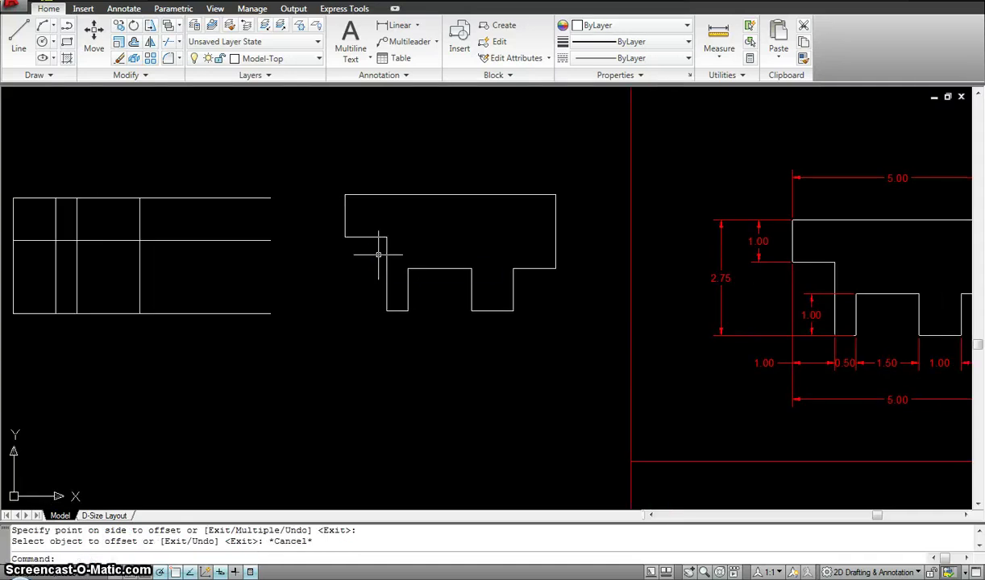
- Offset the fourth vertical construction line from the left by 1 inch to the right
text(o)
key(Return)
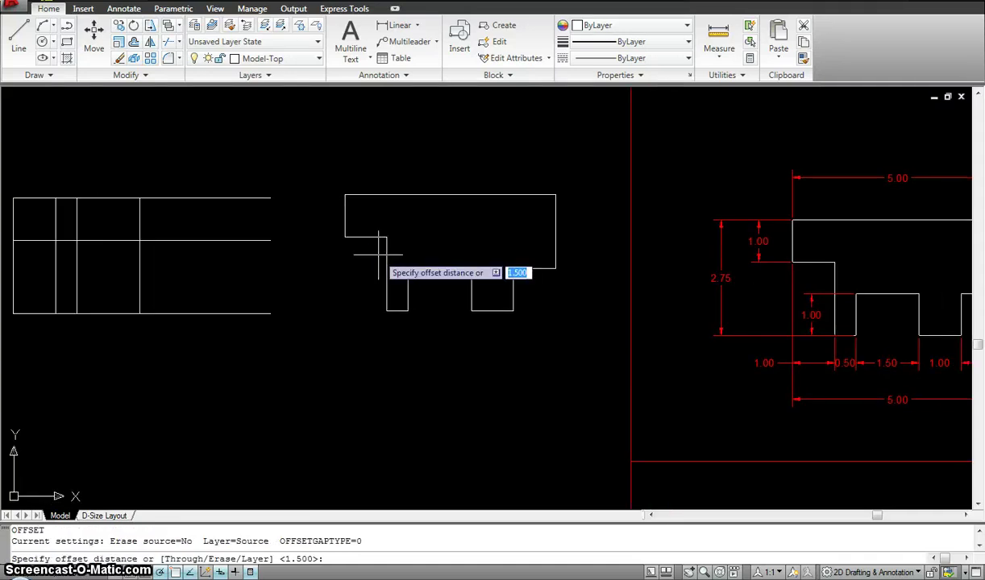
text(1)
key(Return)
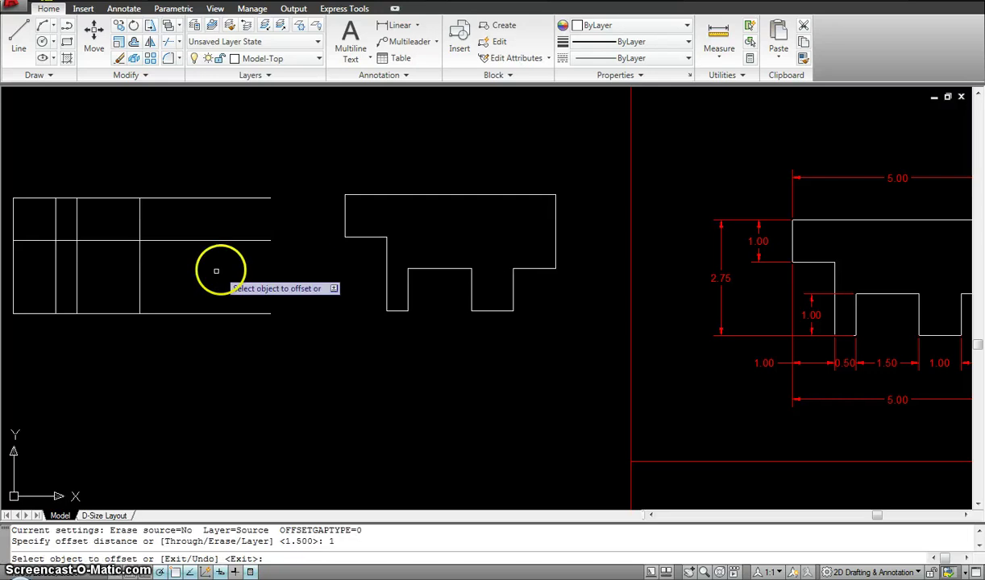
click(140, 278)
click(255, 264)
middle_drag(315, 265, 275, 272)
key(Escape)
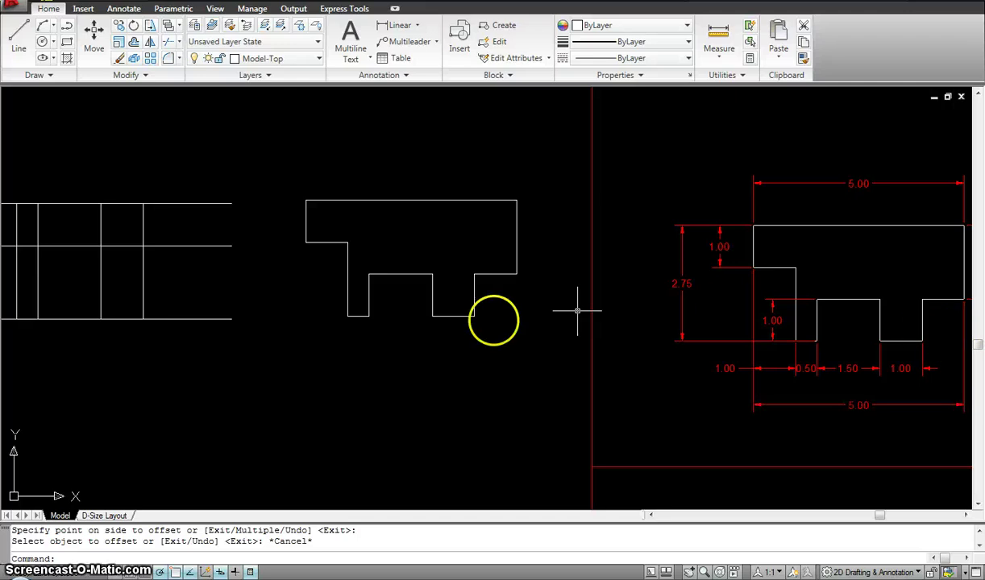
key(Escape)
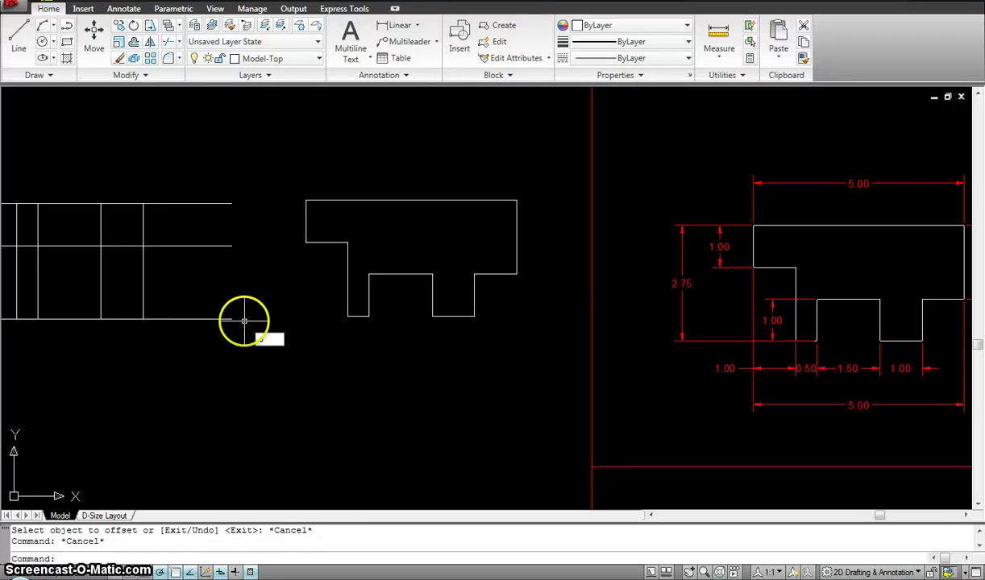
- Offset the fifth vertical construction line 1 inch to the right to complete the profile's overall width
text(o)
key(Return)
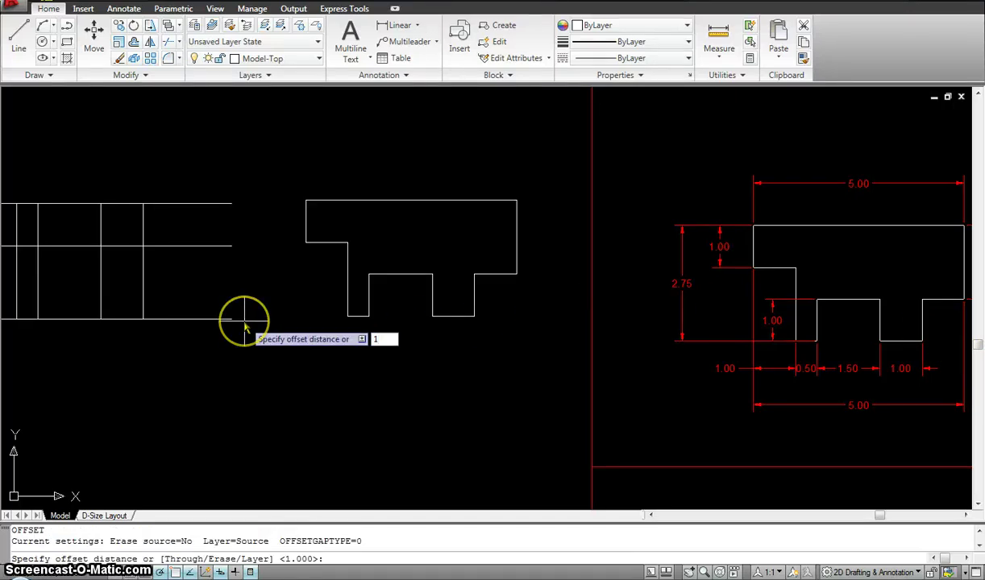
key(Return)
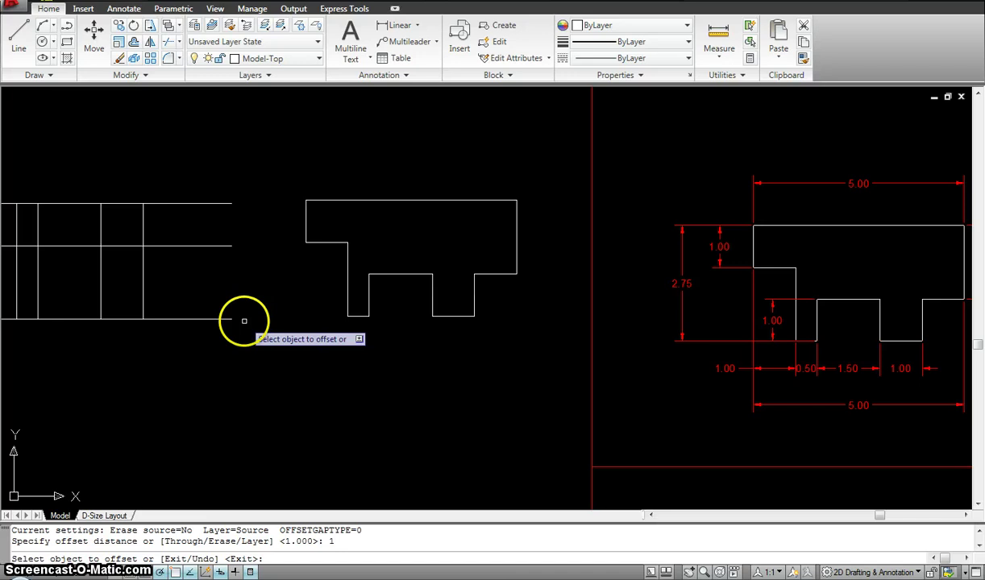
click(143, 276)
click(250, 270)
key(Escape)
scroll(359, 257, down, 2)
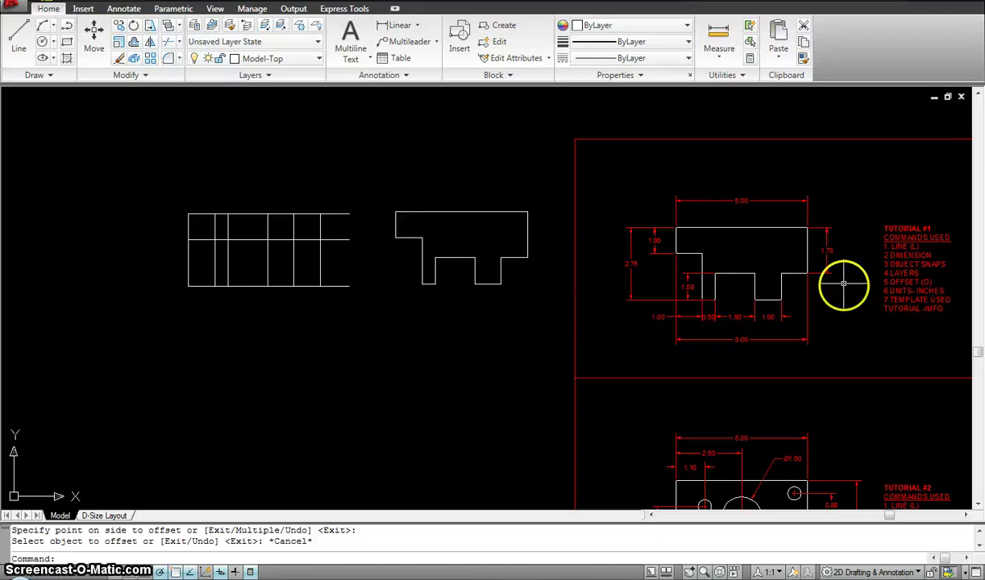
key(Escape)
key(Escape)
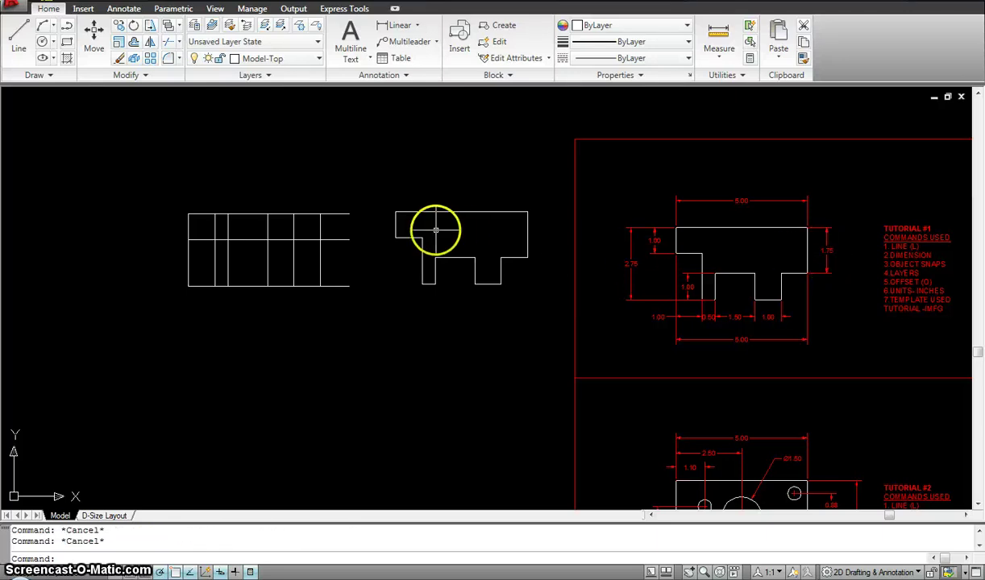
- Offset the uppermost horizontal construction line 1.75 inches downward
text(o)
key(Return)
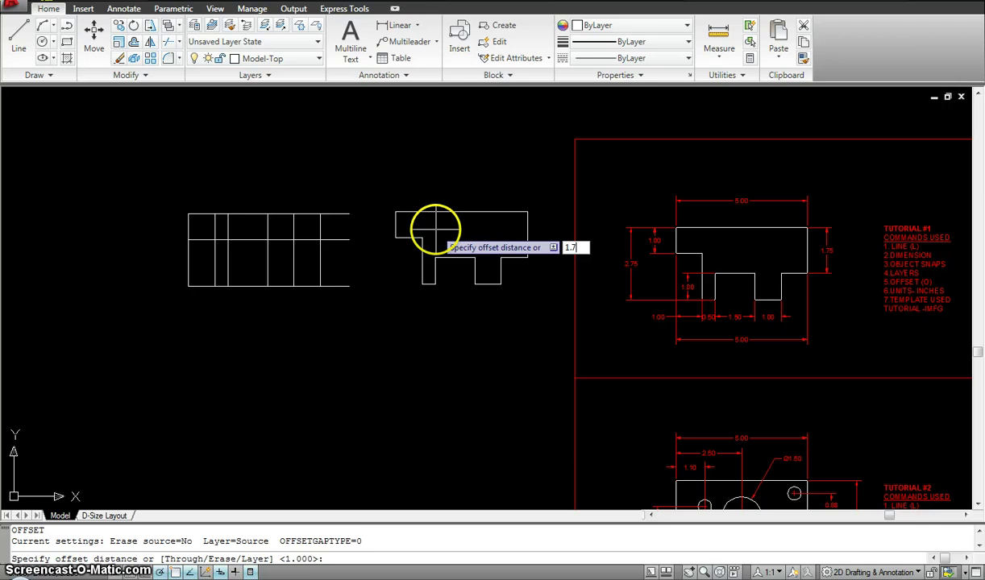
key(Return)
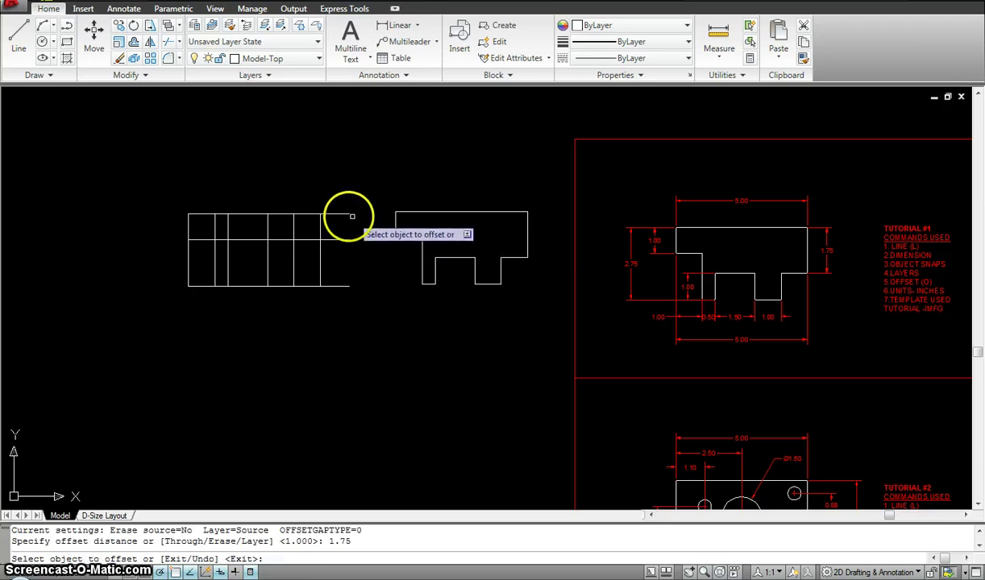
click(342, 213)
click(354, 316)
key(Escape)
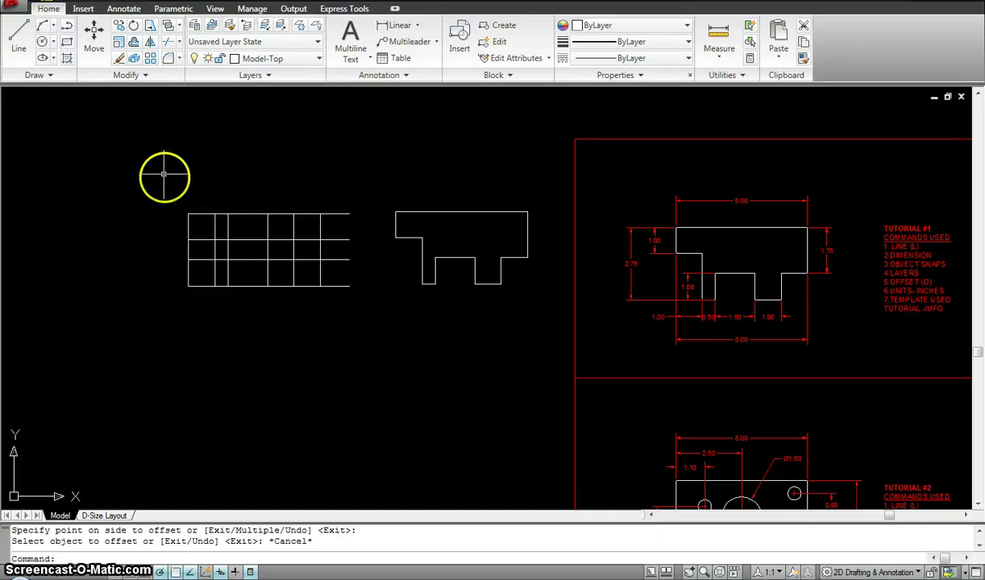
- Shorten all four horizontal construction lines by stretching their right ends back to the rightmost vertical line
click(367, 298)
click(324, 189)
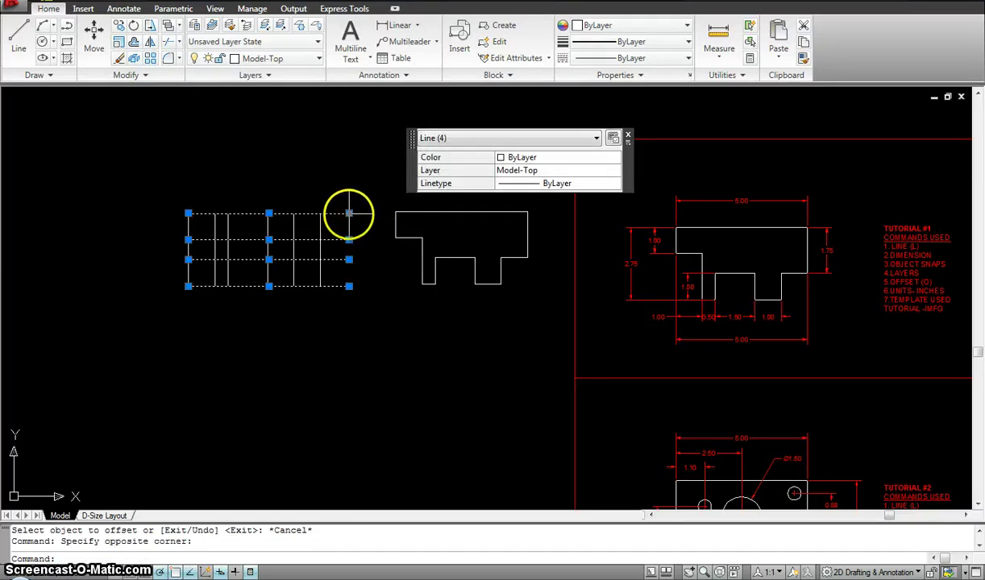
click(349, 213)
click(320, 213)
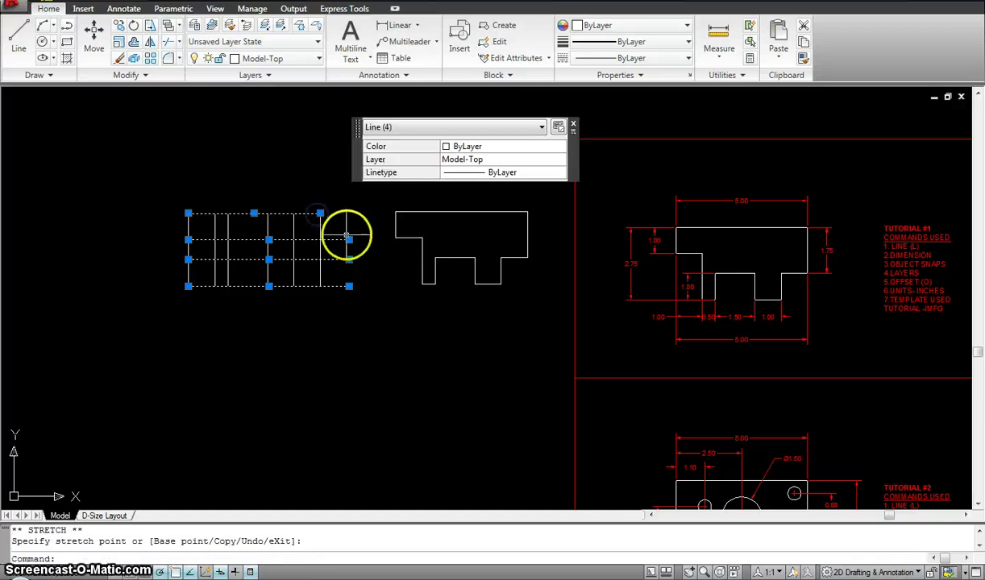
click(349, 240)
click(319, 240)
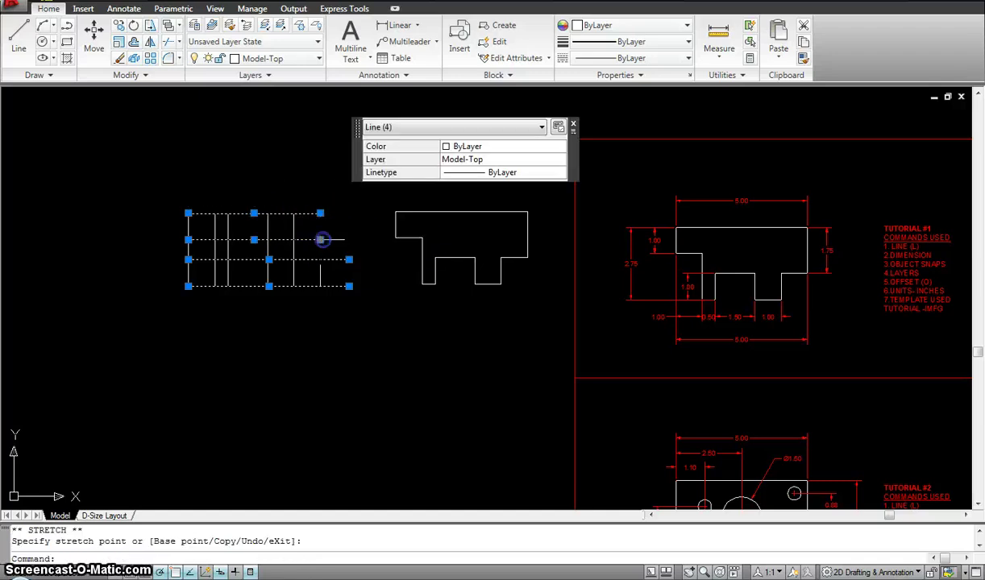
click(321, 259)
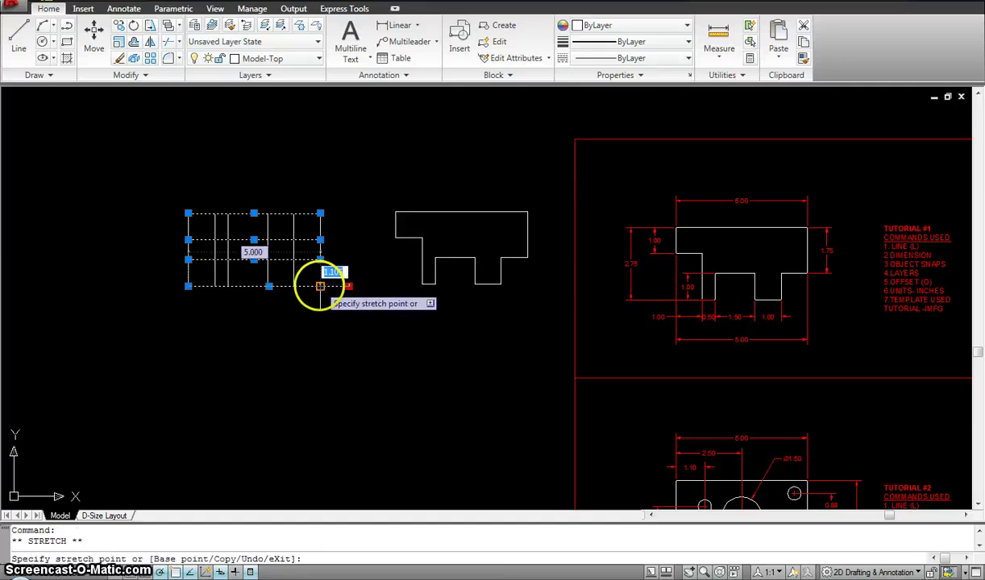
click(320, 286)
key(Escape)
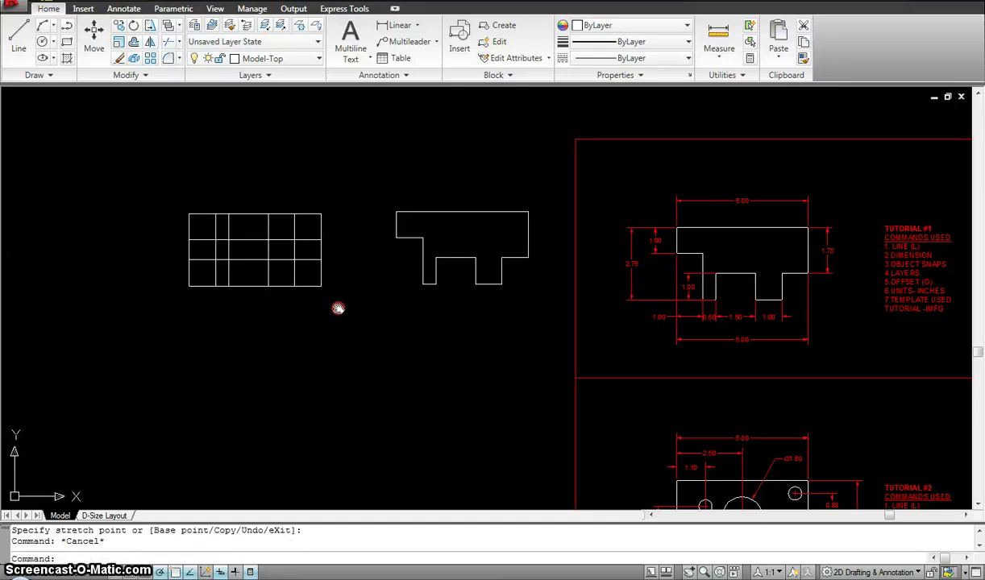
- Shorten the second vertical line from the left by stretching its upper end down to the second horizontal line
middle_drag(341, 306, 372, 317)
click(308, 274)
scroll(327, 246, up, 2)
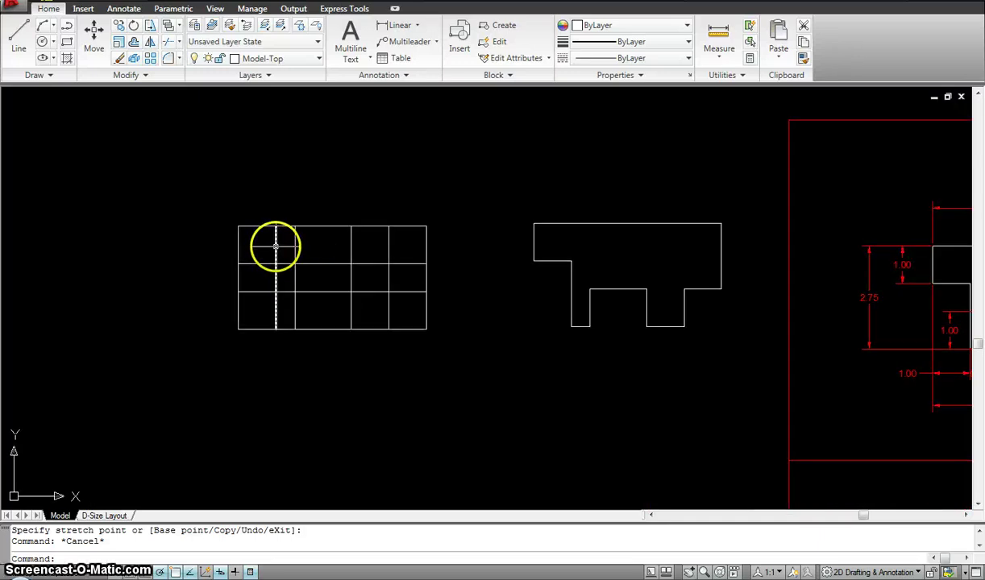
click(274, 244)
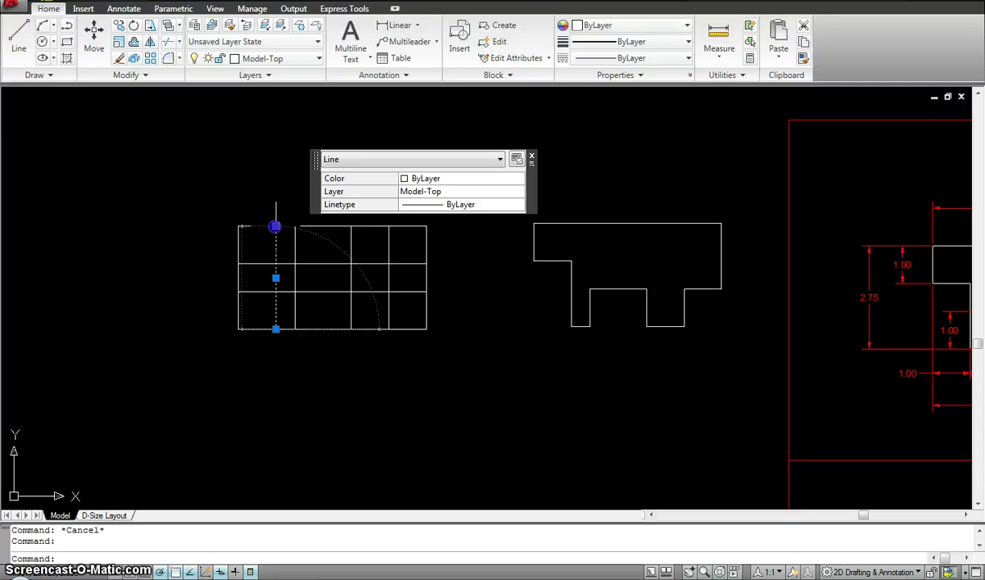
click(276, 227)
click(275, 264)
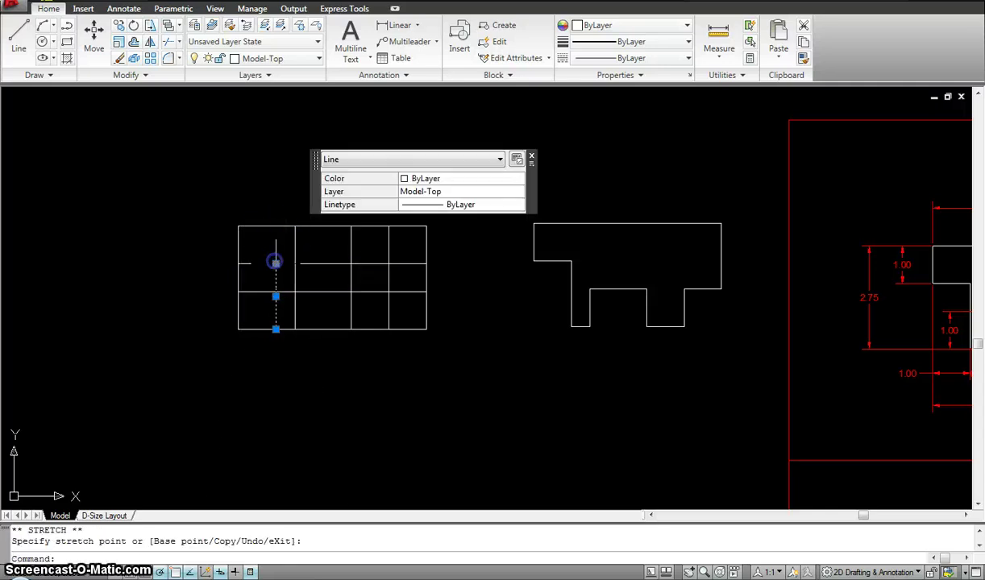
key(Escape)
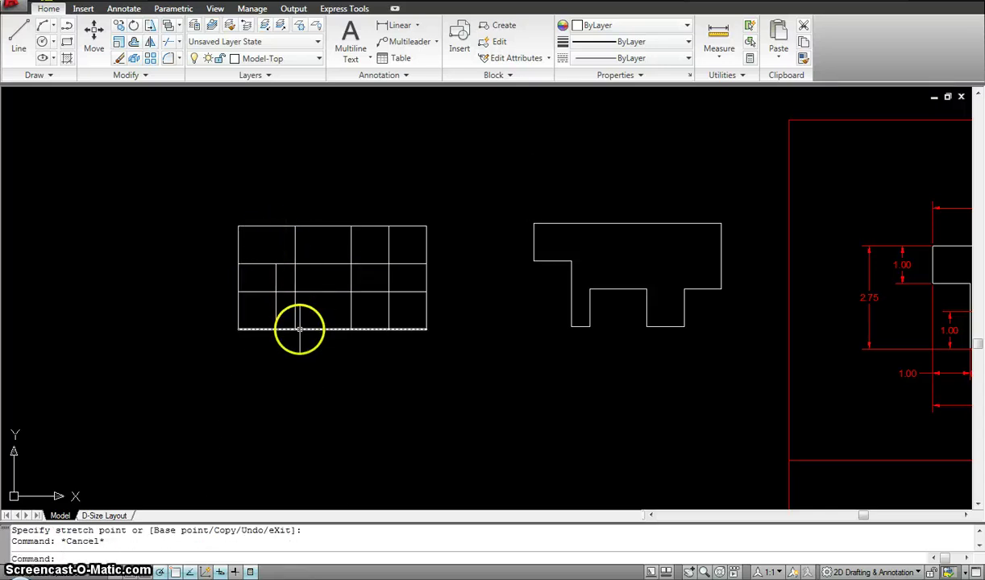
- Stretch the third horizontal line's left end to the third vertical line, and the lowest horizontal line's left end to the second vertical line
click(264, 292)
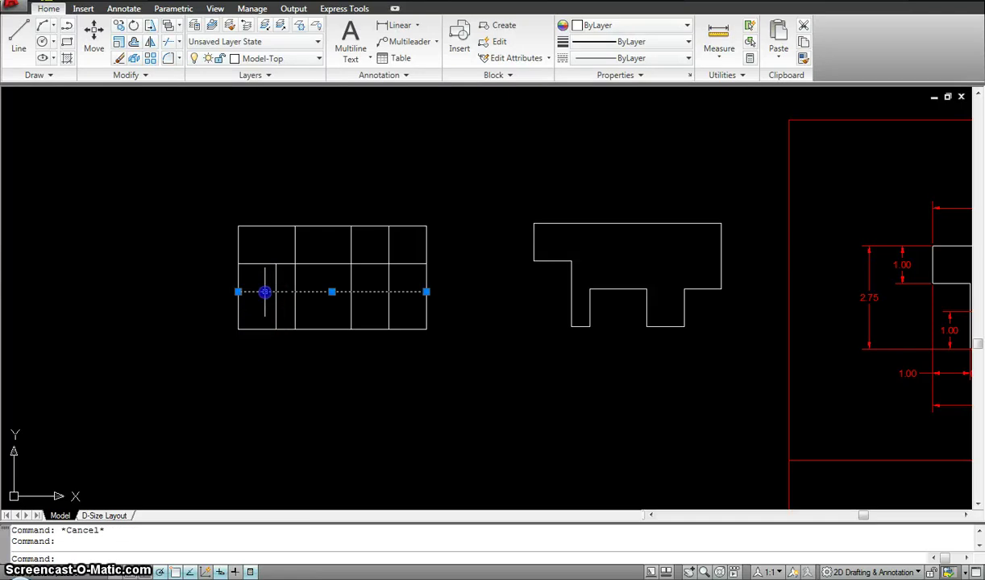
click(239, 292)
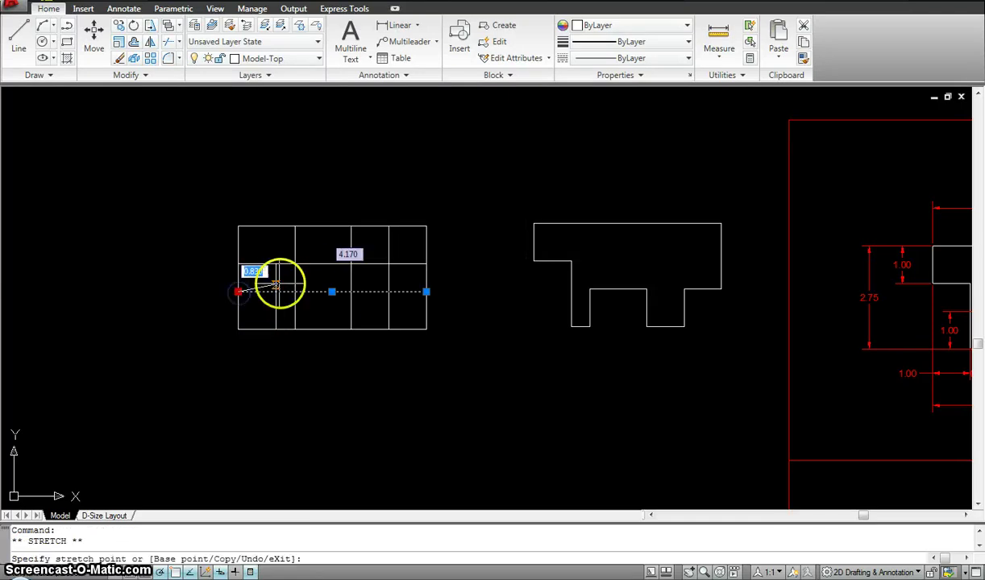
click(296, 291)
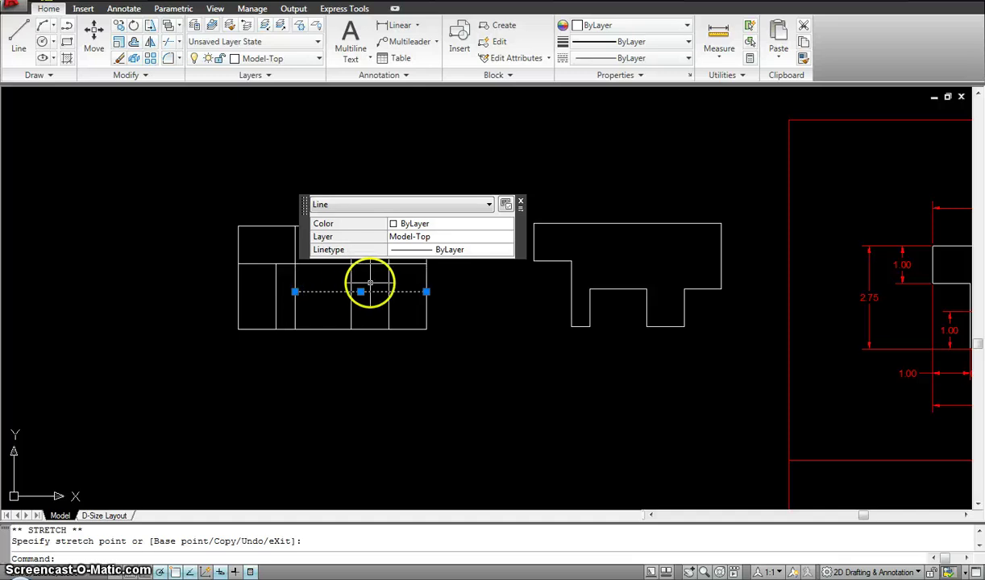
key(Escape)
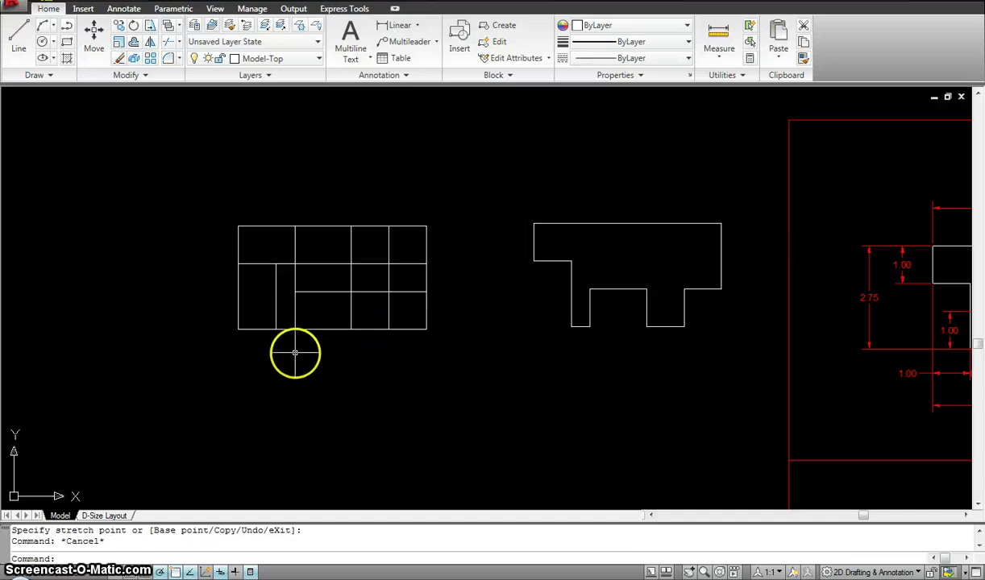
click(251, 329)
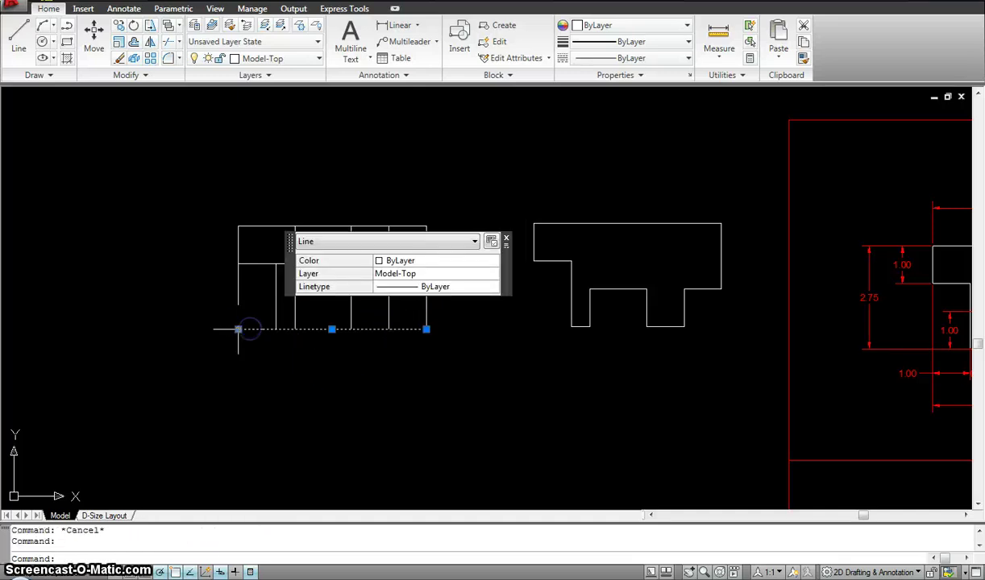
click(238, 329)
click(276, 328)
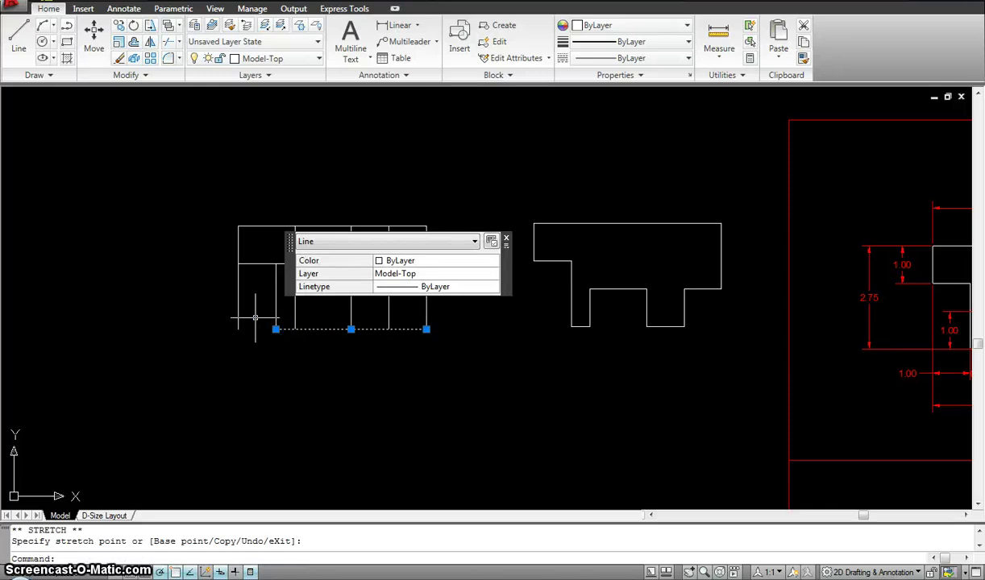
key(Escape)
- Shorten the leftmost vertical line by stretching its lower end up to the second horizontal line
click(231, 312)
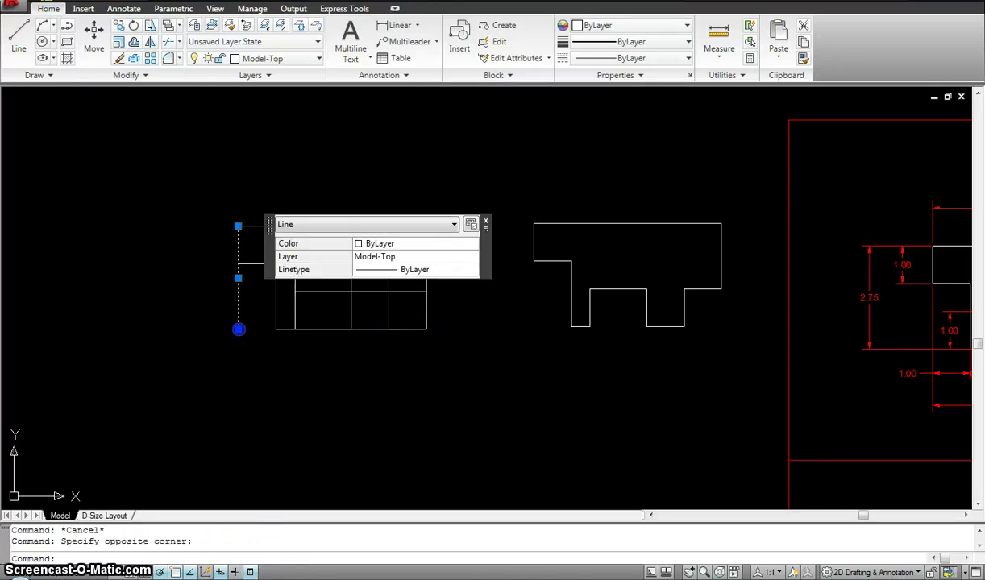
click(238, 329)
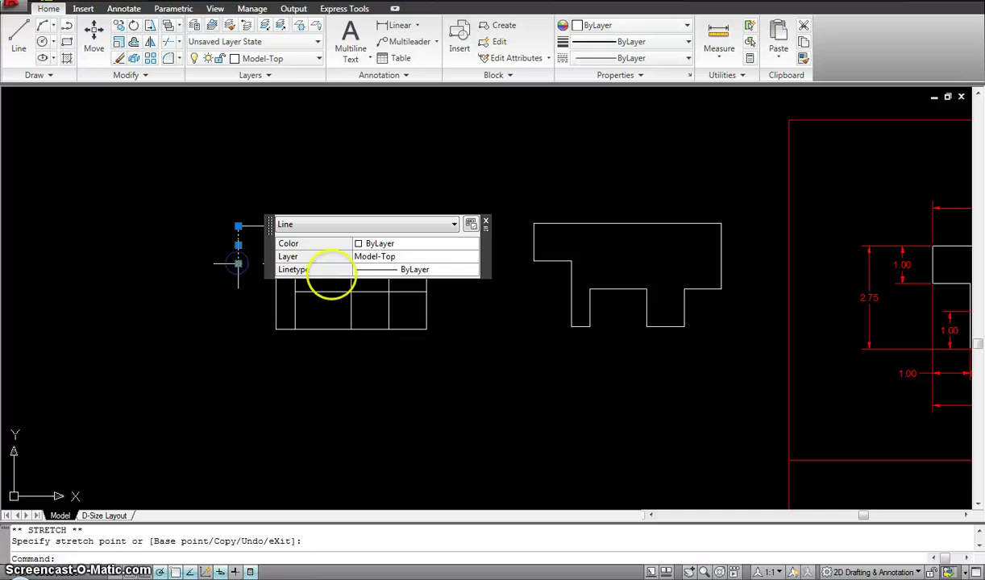
key(Escape)
- Shorten the third, fourth and fifth vertical lines by stretching their upper ends down to the third horizontal line
middle_drag(371, 297, 309, 327)
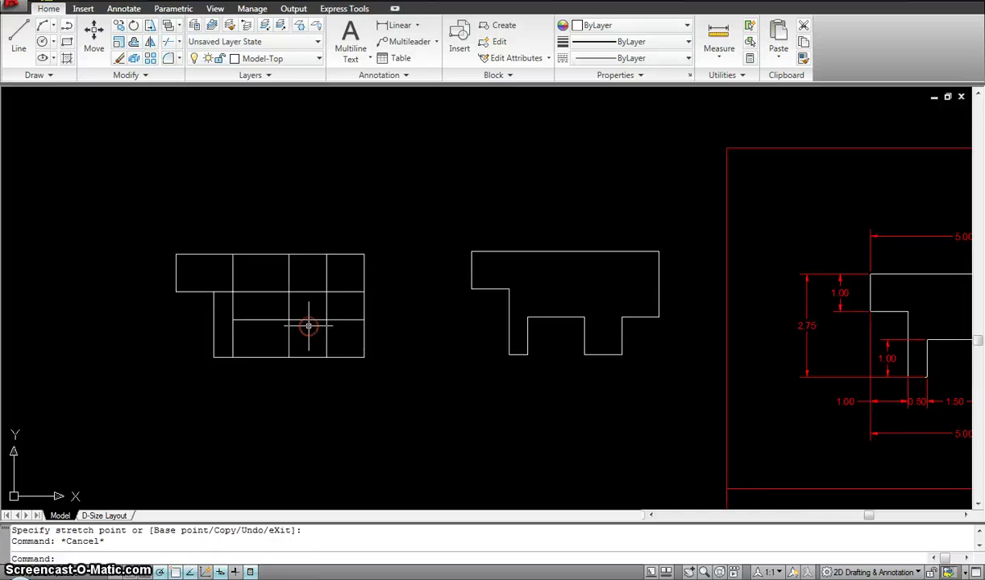
click(232, 274)
click(233, 253)
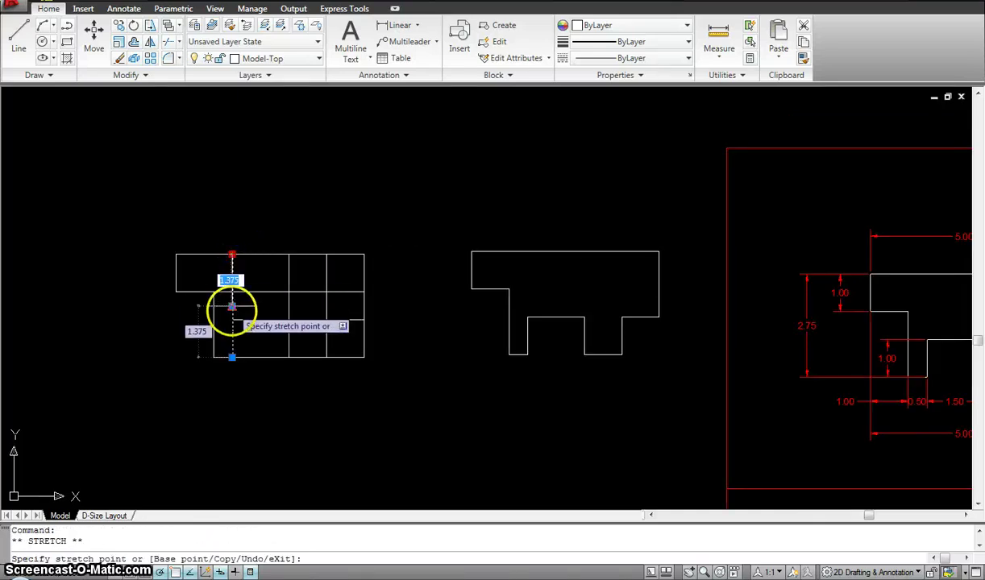
click(232, 320)
key(Escape)
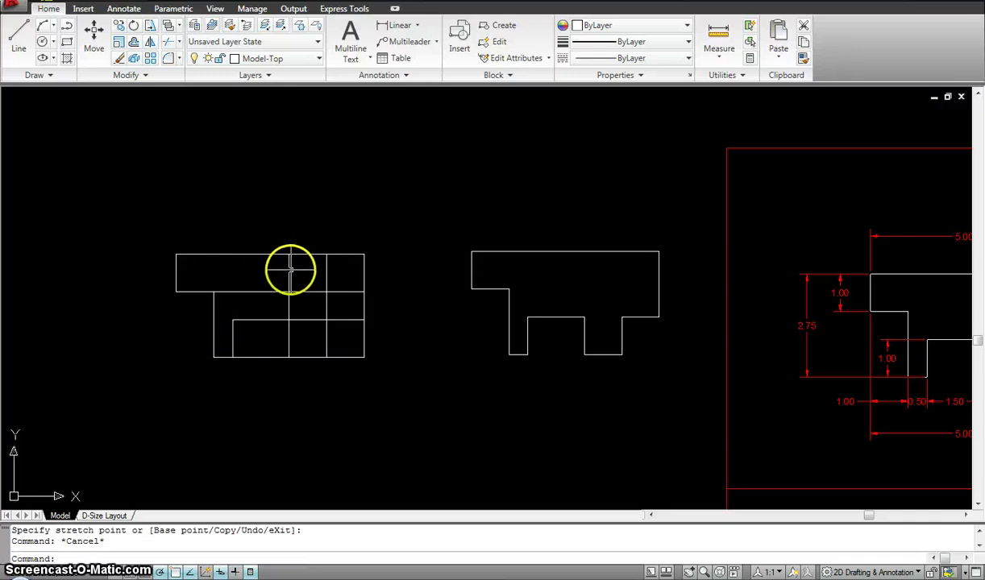
click(288, 268)
click(289, 256)
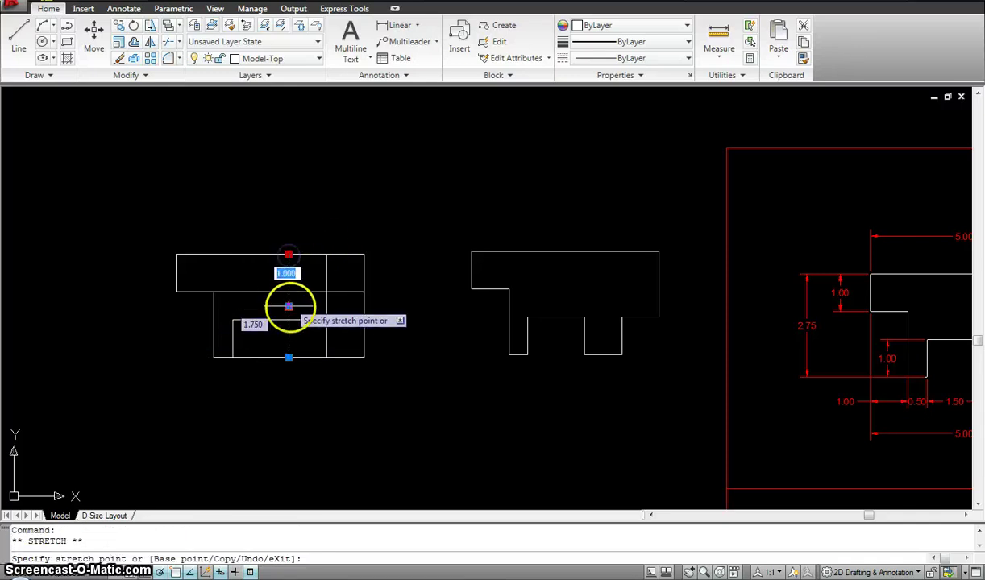
click(288, 319)
key(Escape)
click(326, 312)
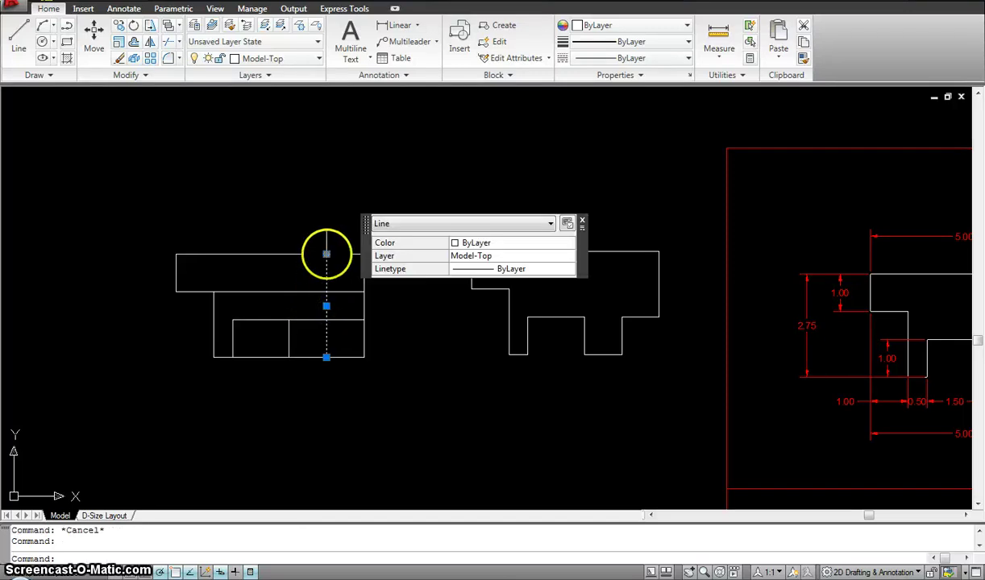
click(326, 254)
click(326, 320)
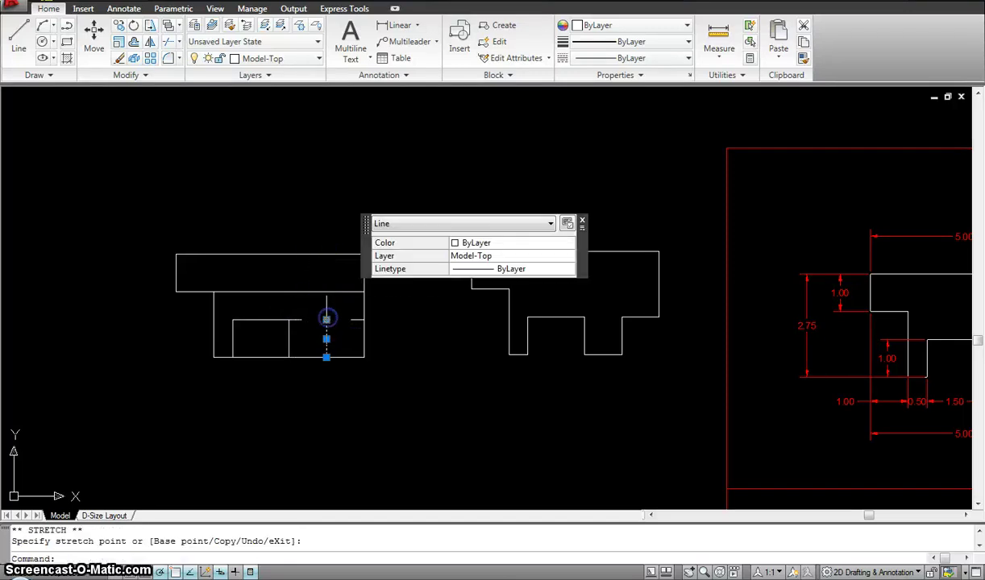
key(Escape)
- Shorten the second horizontal line by stretching its right end back to the second vertical line
click(337, 292)
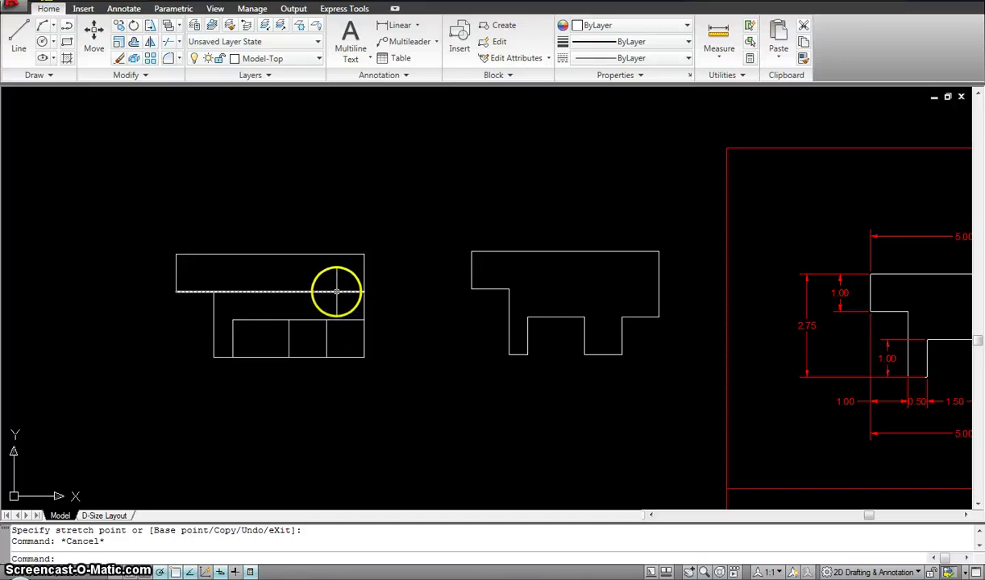
click(364, 291)
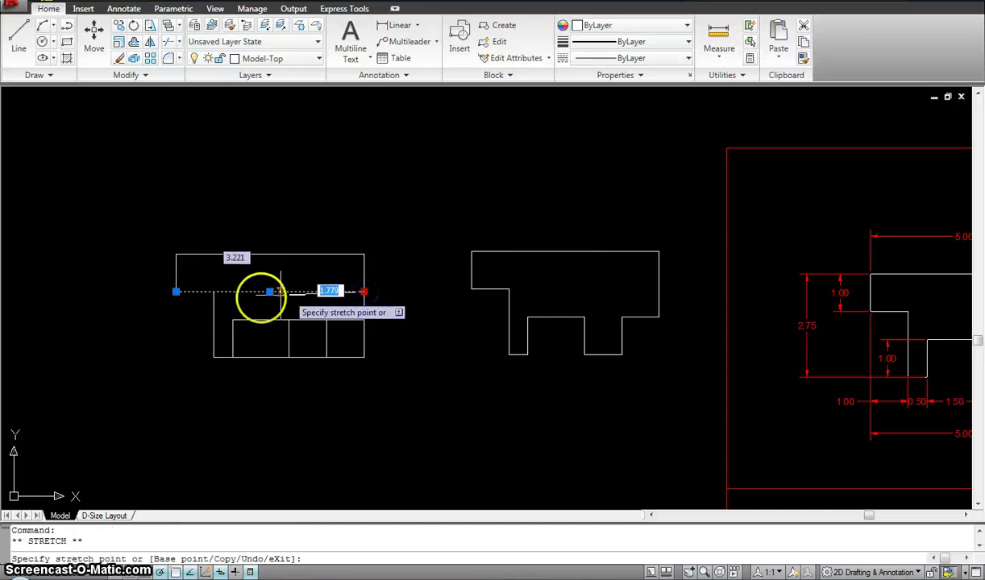
click(212, 292)
key(Escape)
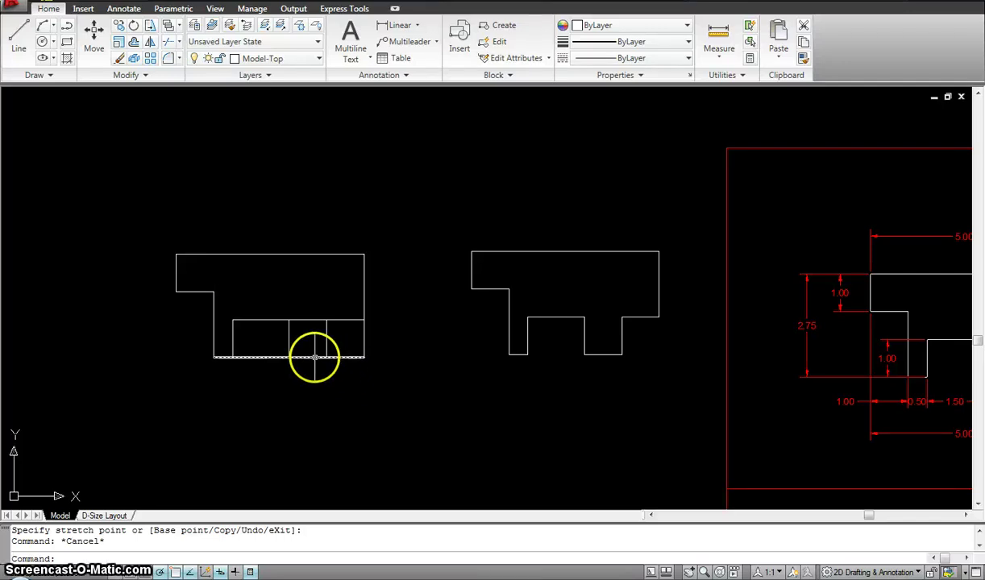
- Stretch the rightmost vertical line's lower end up to the third horizontal line, and the lowest line's right end back to the fifth vertical line
middle_drag(352, 374, 356, 358)
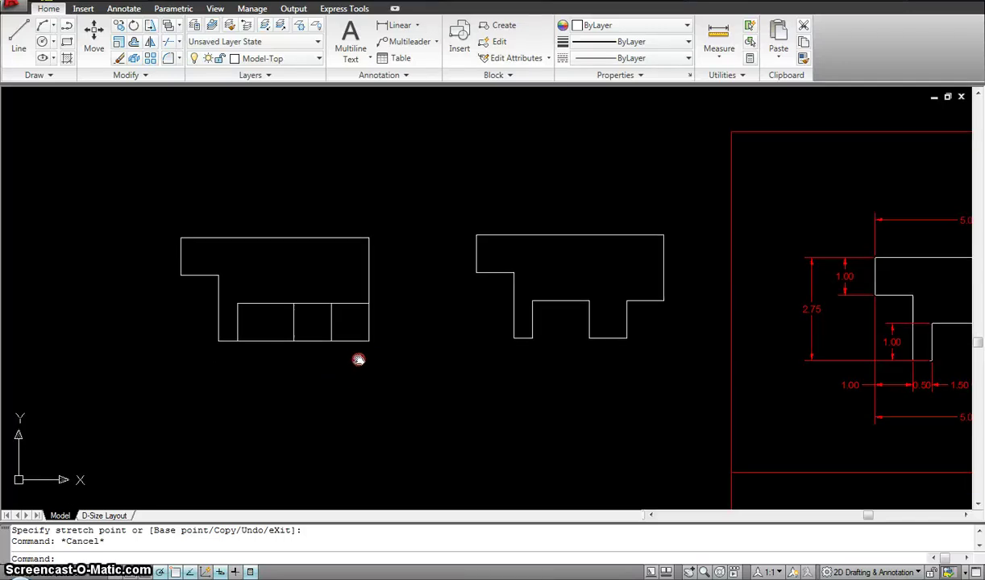
click(368, 325)
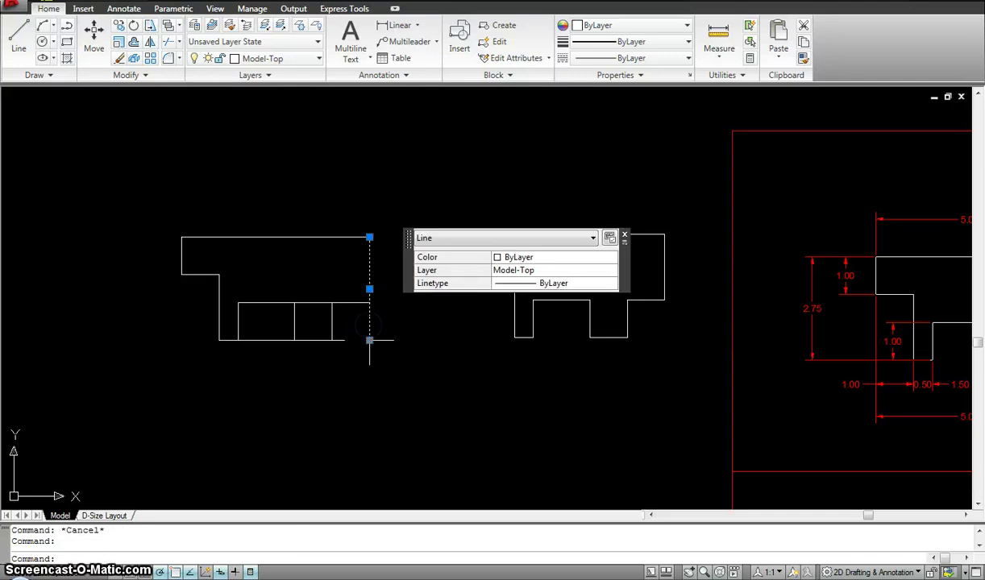
click(369, 340)
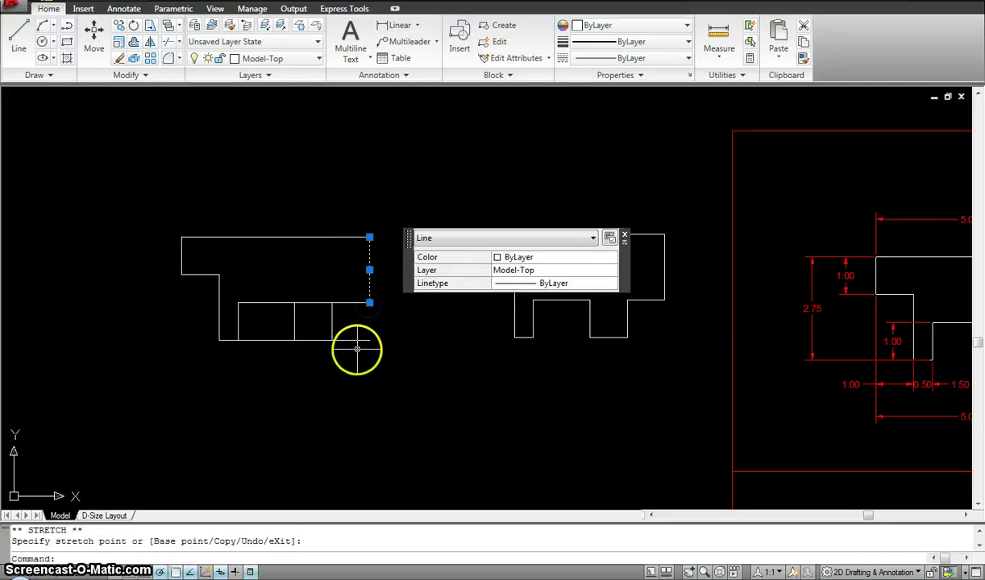
key(Escape)
click(360, 339)
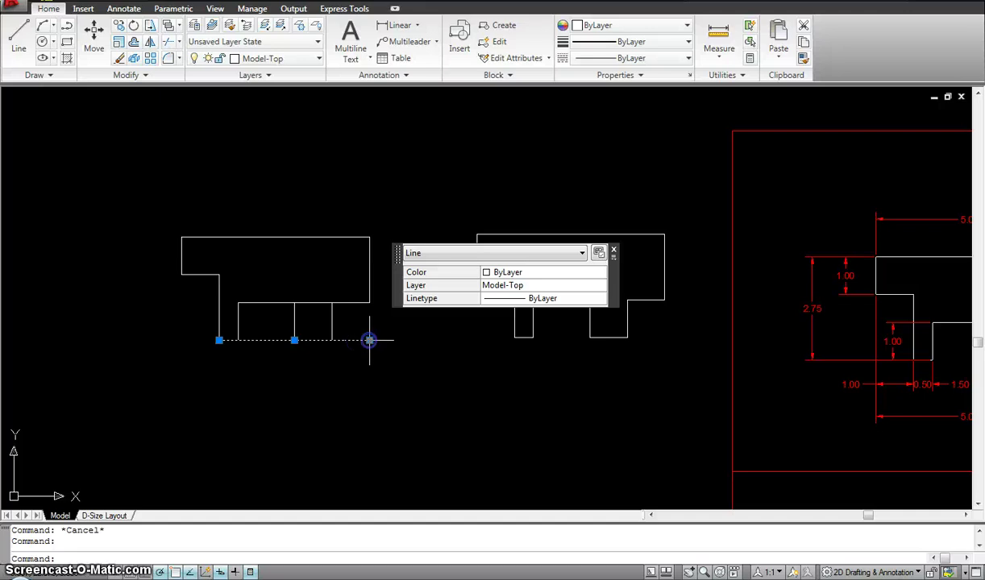
click(369, 340)
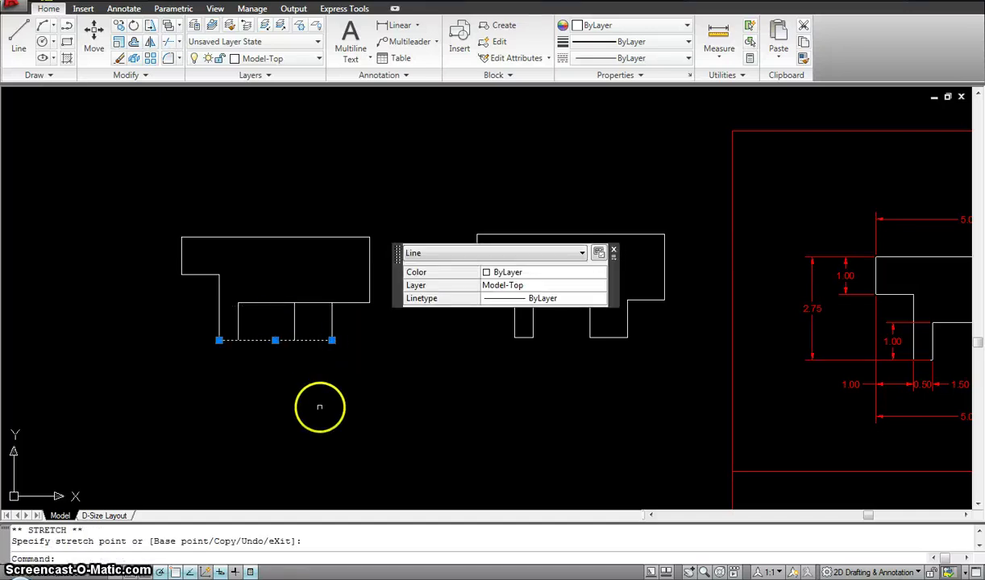
key(Escape)
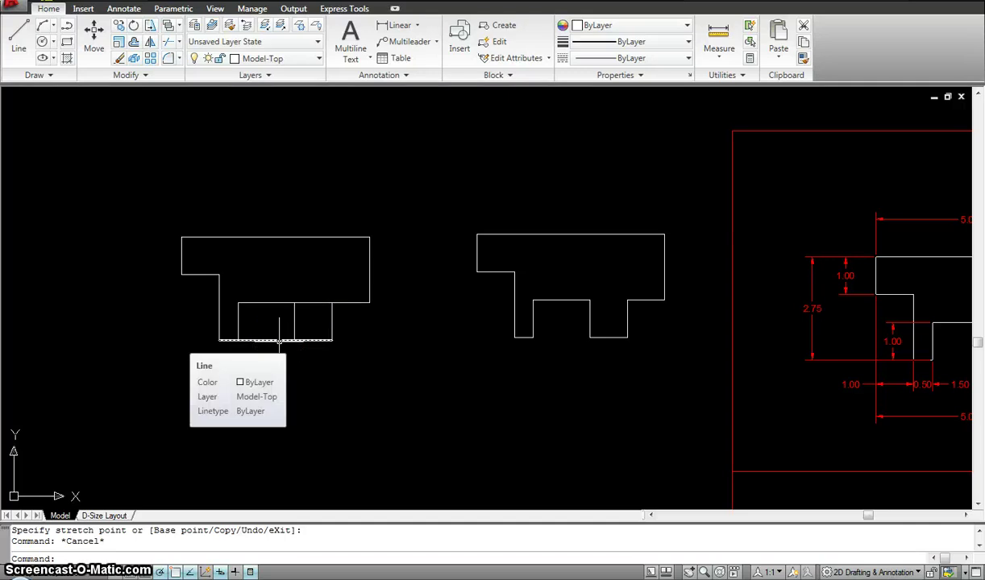
- Using the whole profile as cutting edges, trim the upper segment across the wide leg and the lower segment between the two legs
click(170, 42)
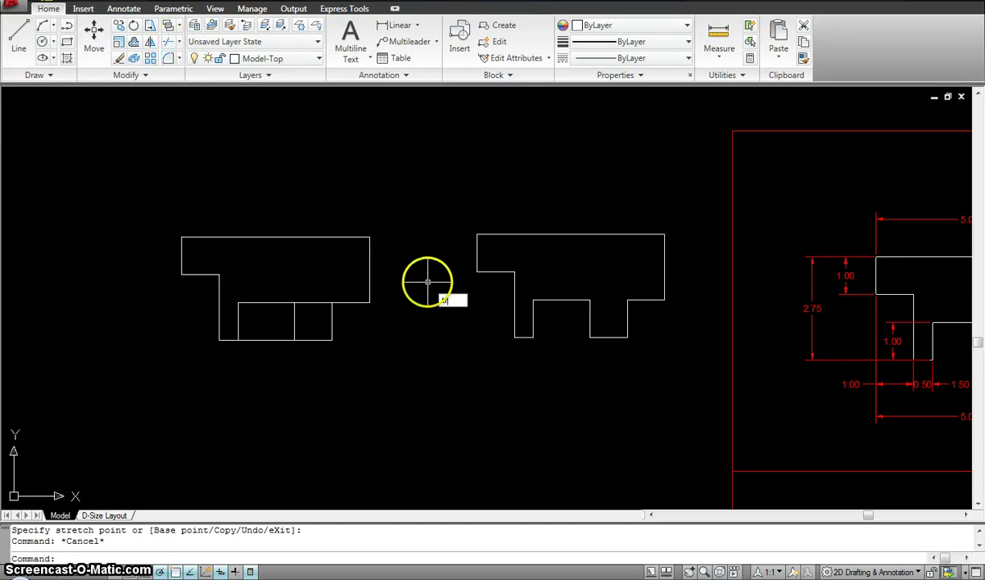
click(411, 386)
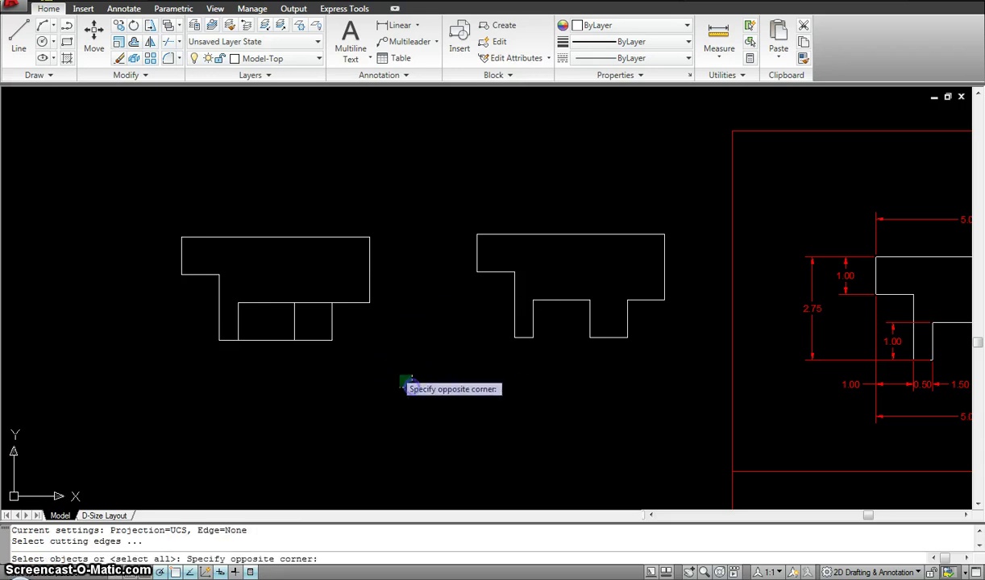
click(115, 188)
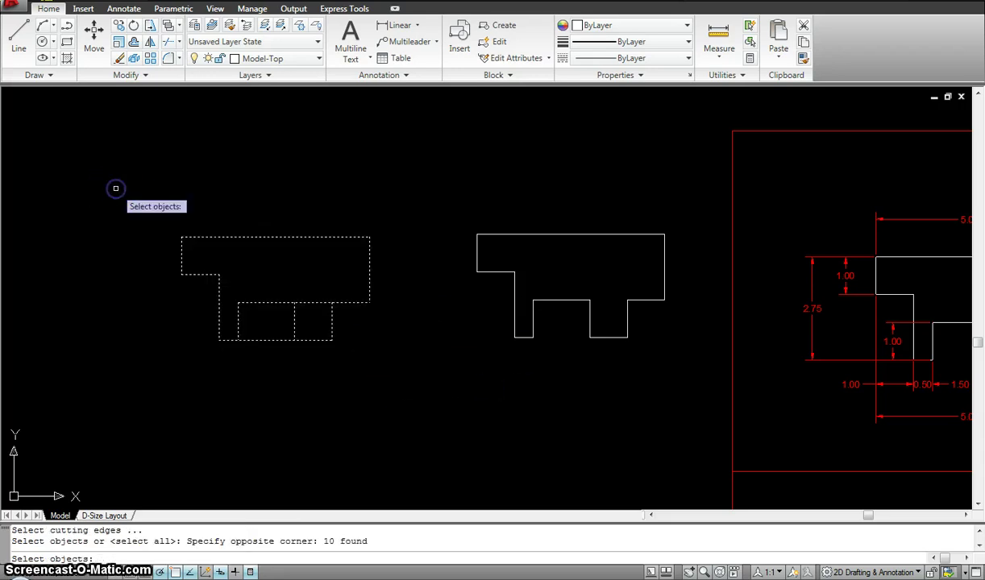
key(Return)
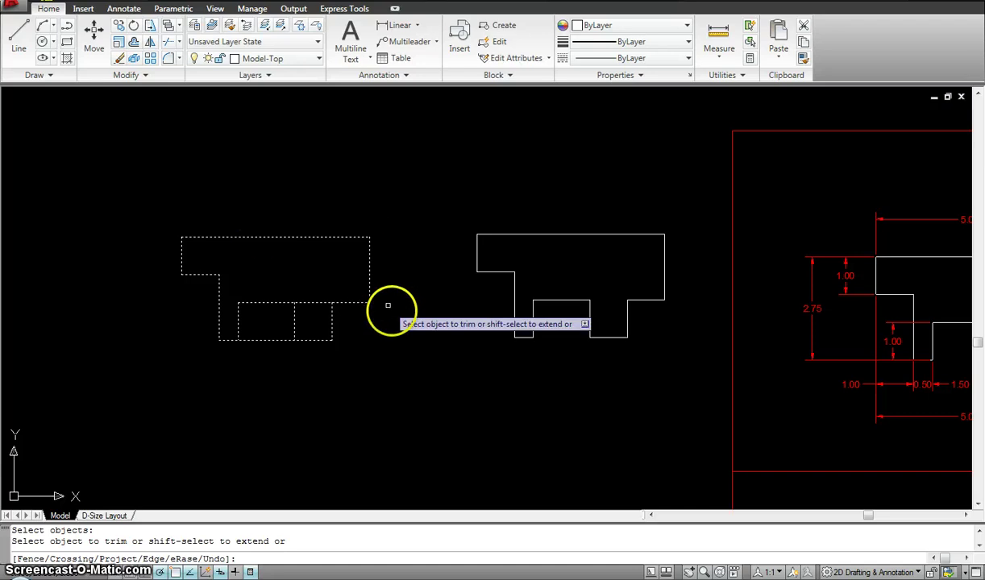
click(314, 302)
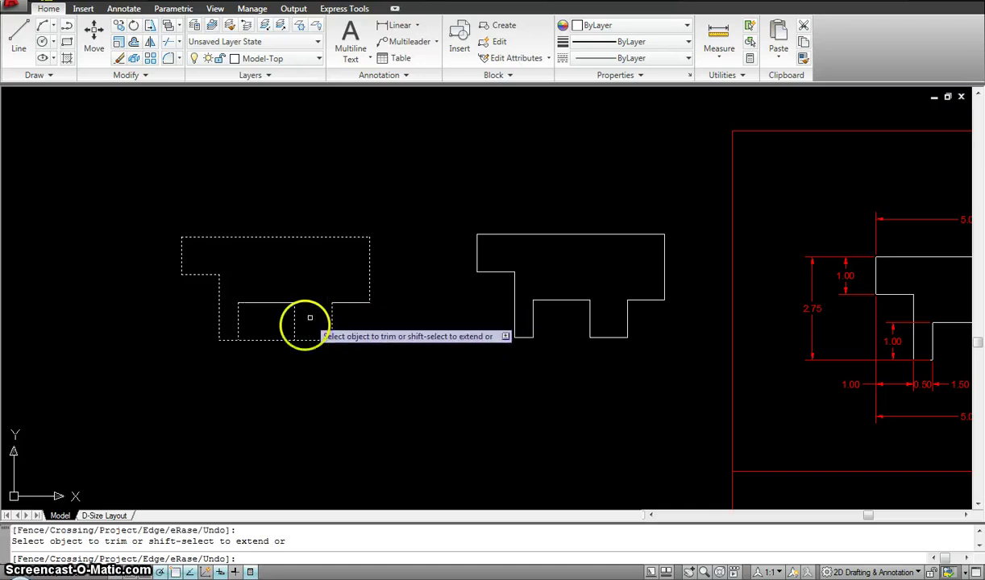
click(272, 340)
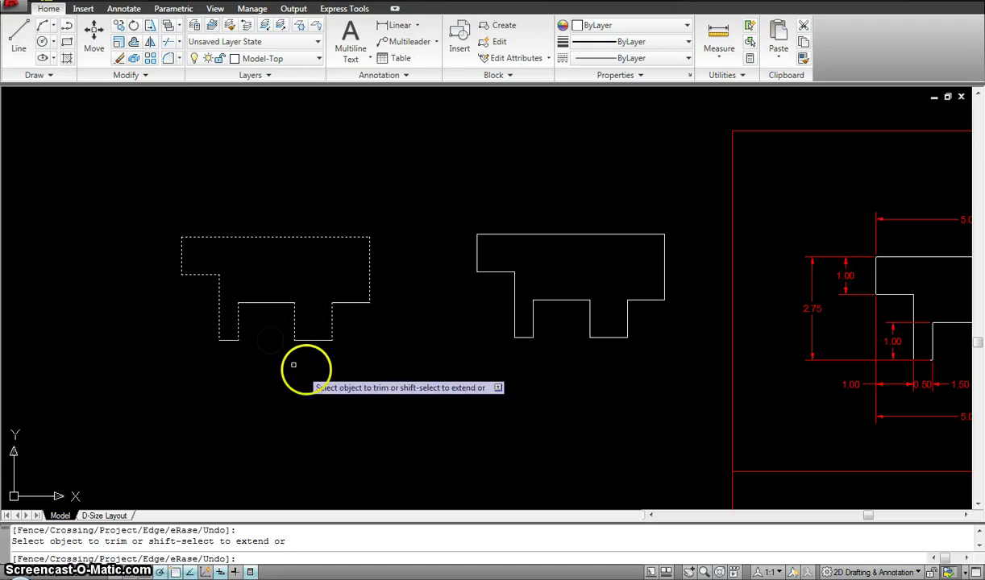
key(Escape)
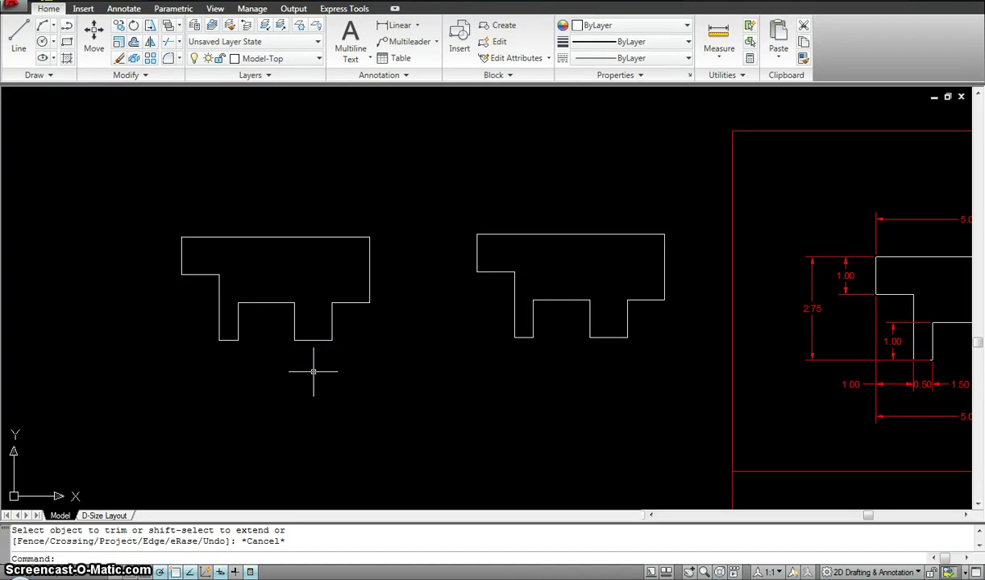
middle_drag(520, 329, 471, 336)
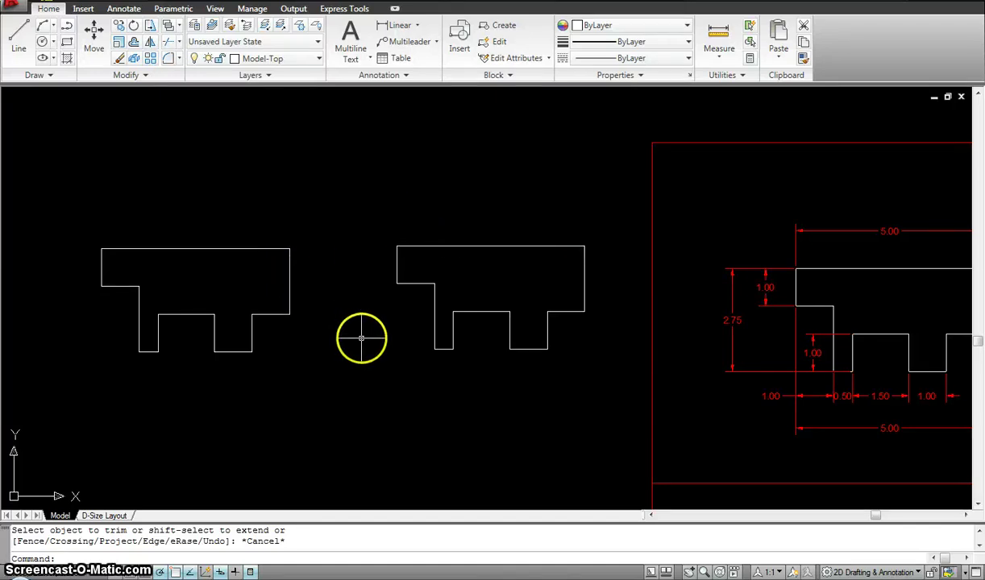
scroll(341, 336, down, 2)
text(e)
key(Return)
click(319, 361)
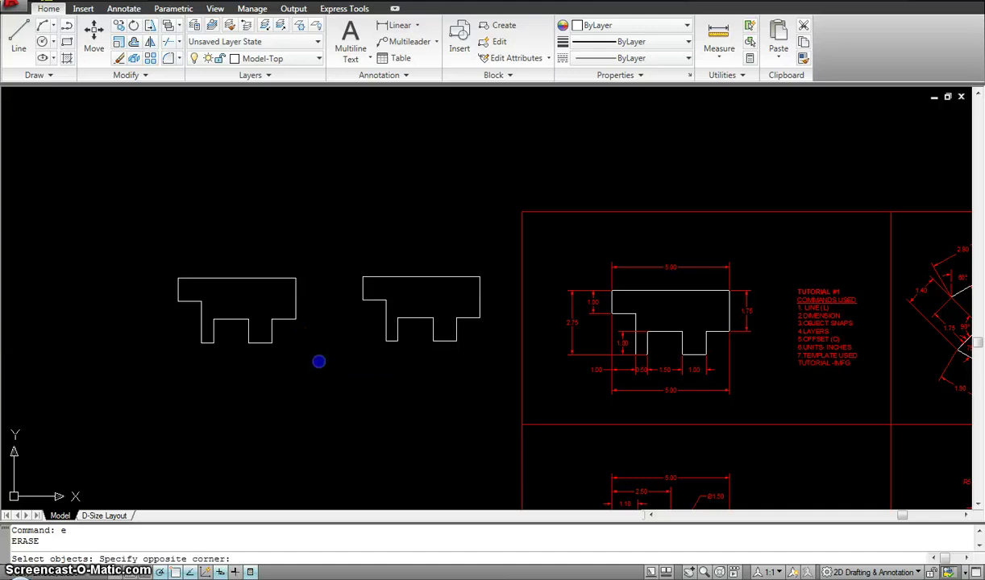
click(168, 259)
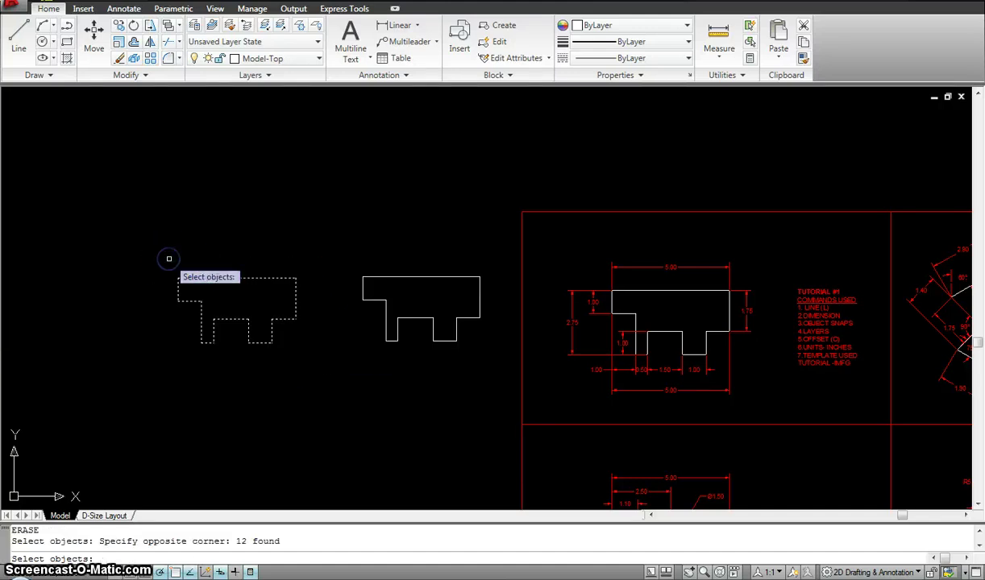
key(Escape)
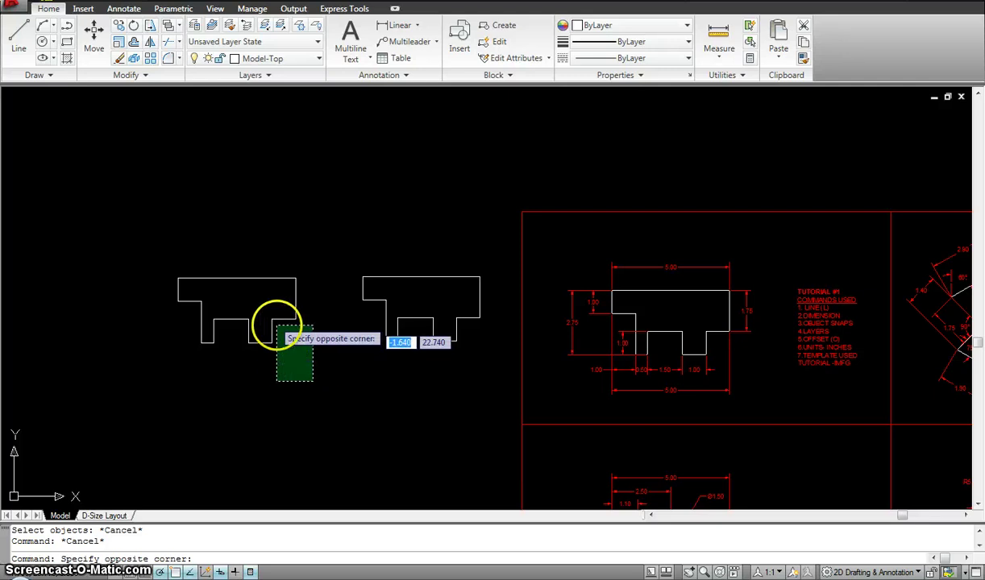
click(135, 230)
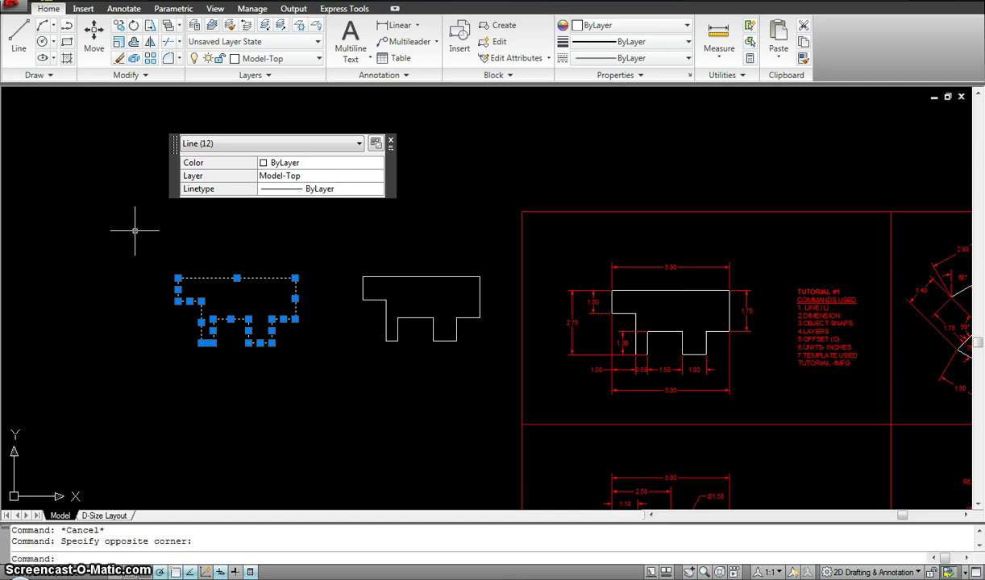
key(Delete)
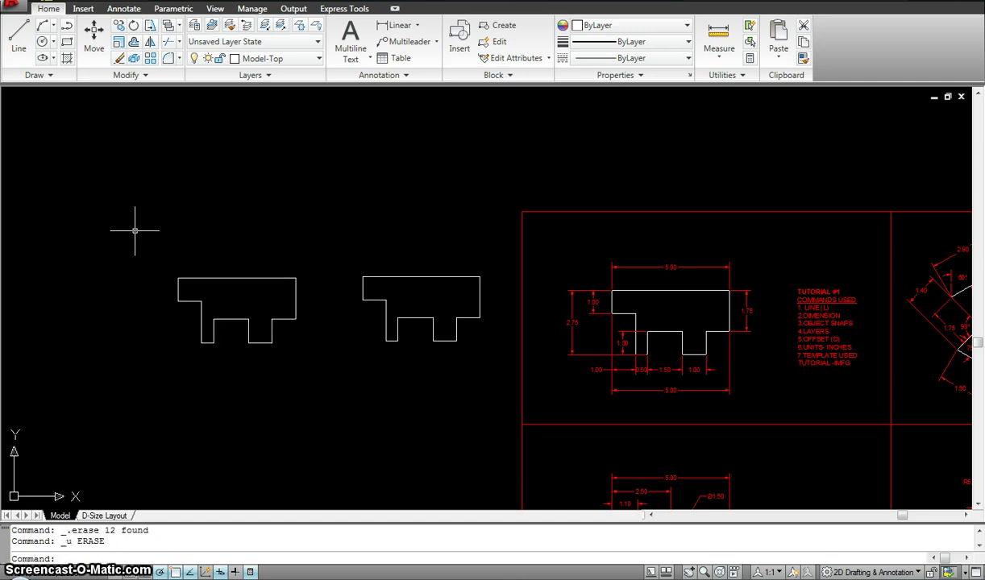
key(Escape)
key(Escape)
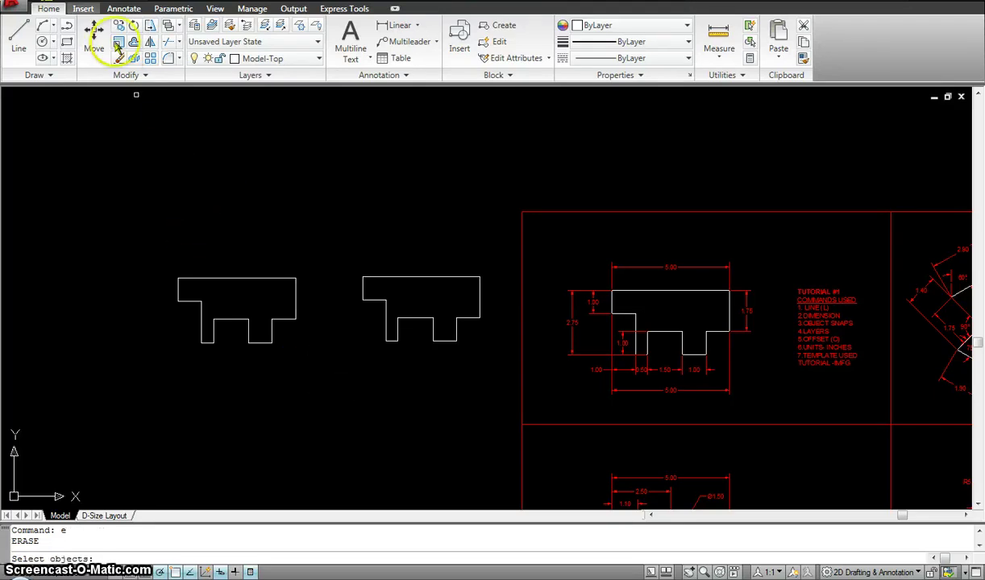
- Erase the whole left-hand copy of the two redrawn profiles, keeping the one nearer the red tutorial frame
click(318, 387)
click(153, 250)
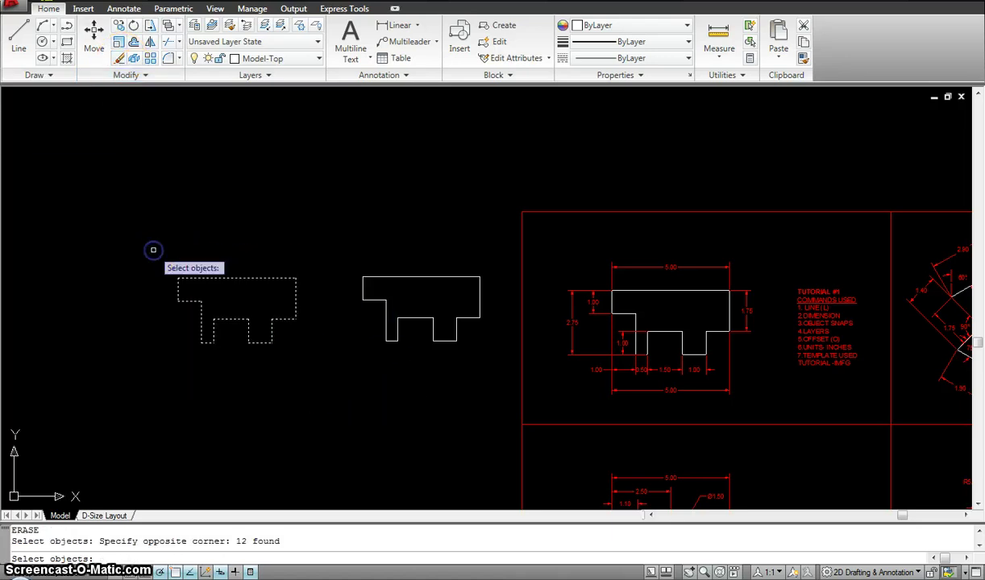
key(Return)
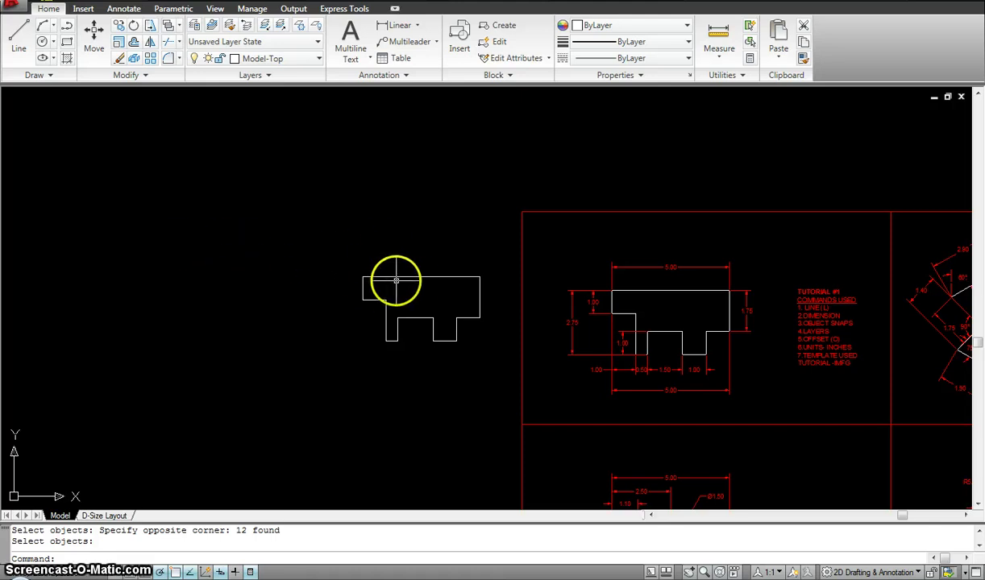
- Move the remaining redrawn profile a short distance horizontally to the left, away from the red tutorial frame
middle_drag(373, 286, 248, 301)
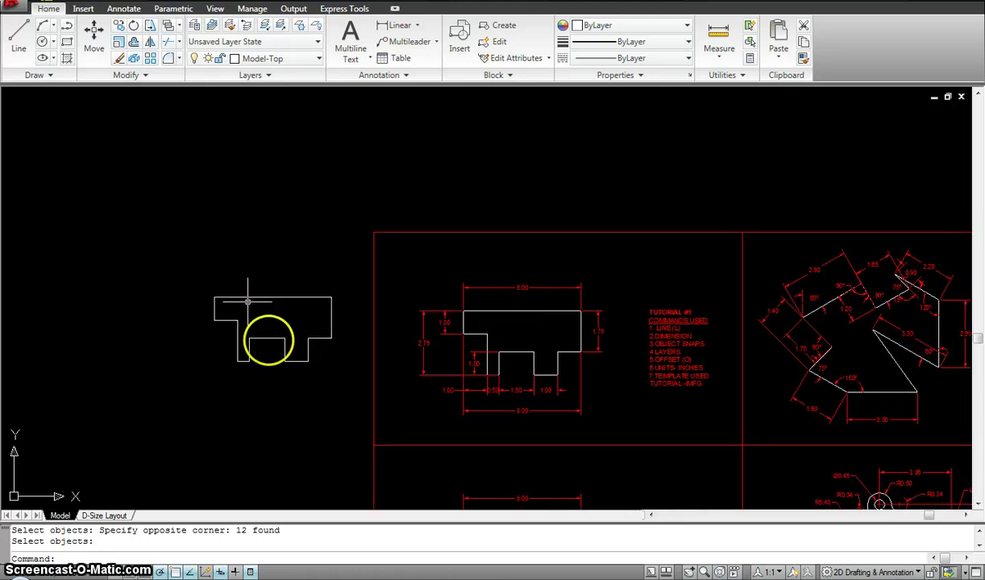
text(m)
key(Return)
click(346, 374)
click(192, 258)
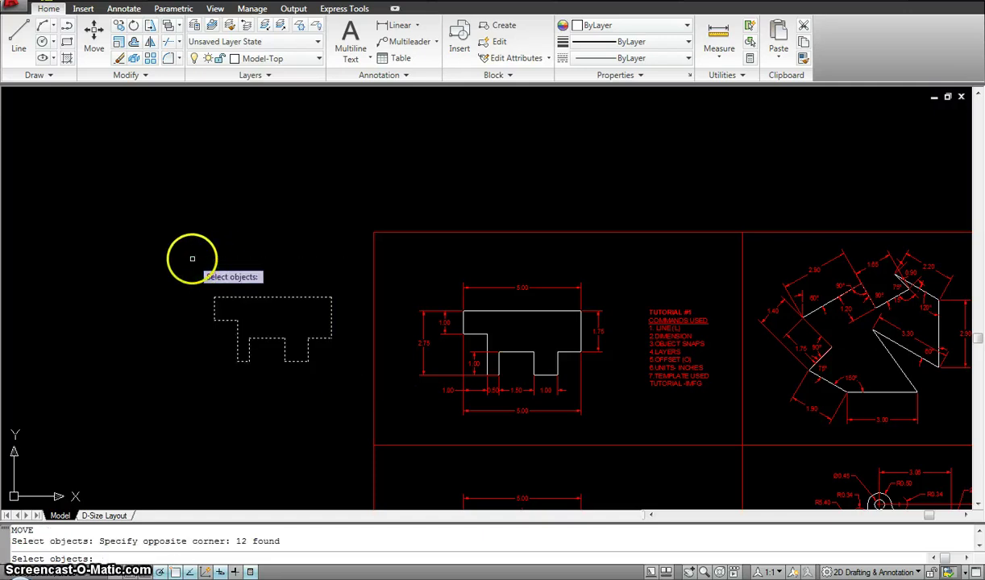
key(Return)
click(272, 215)
click(236, 215)
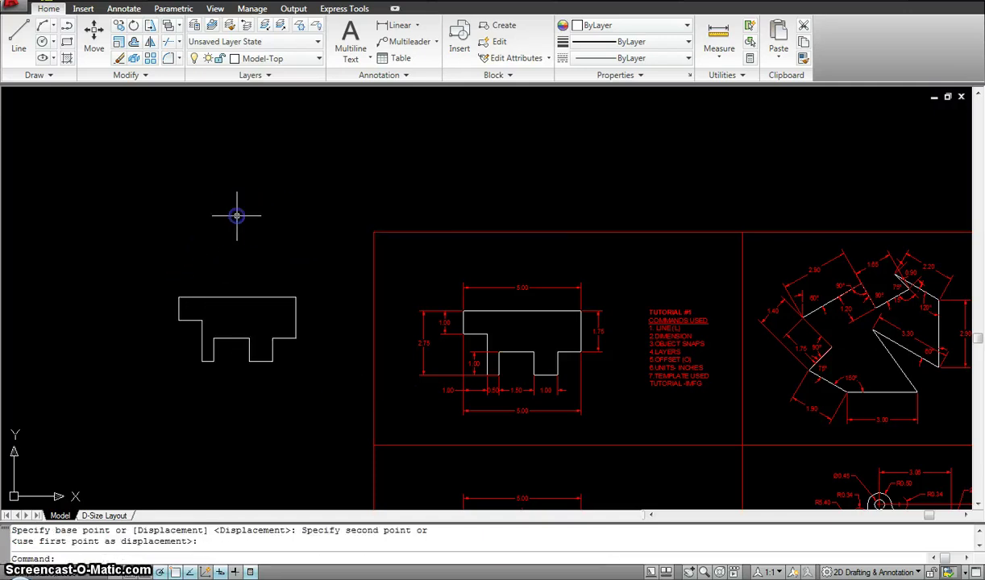
key(Escape)
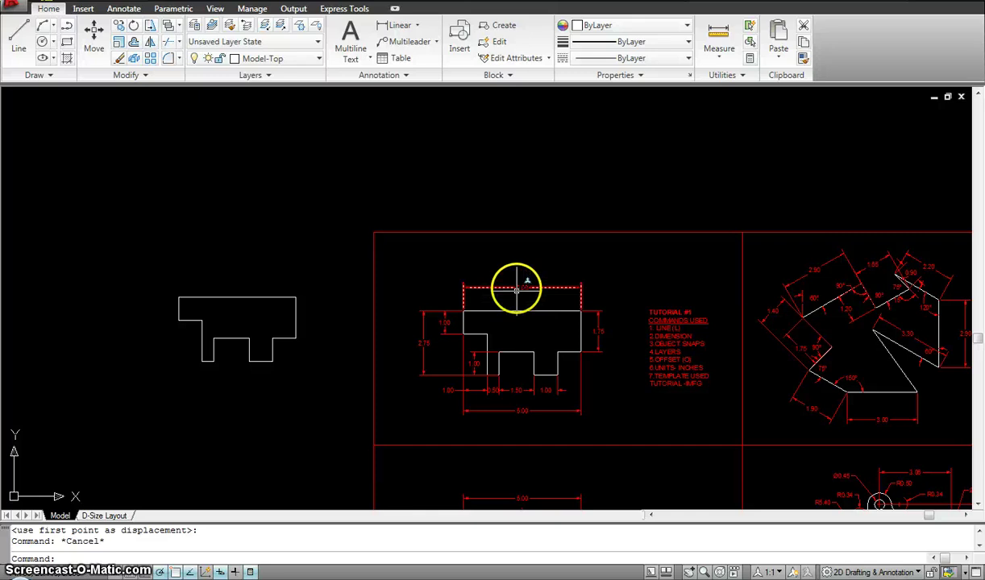
- Make Dimensions the current layer
click(272, 43)
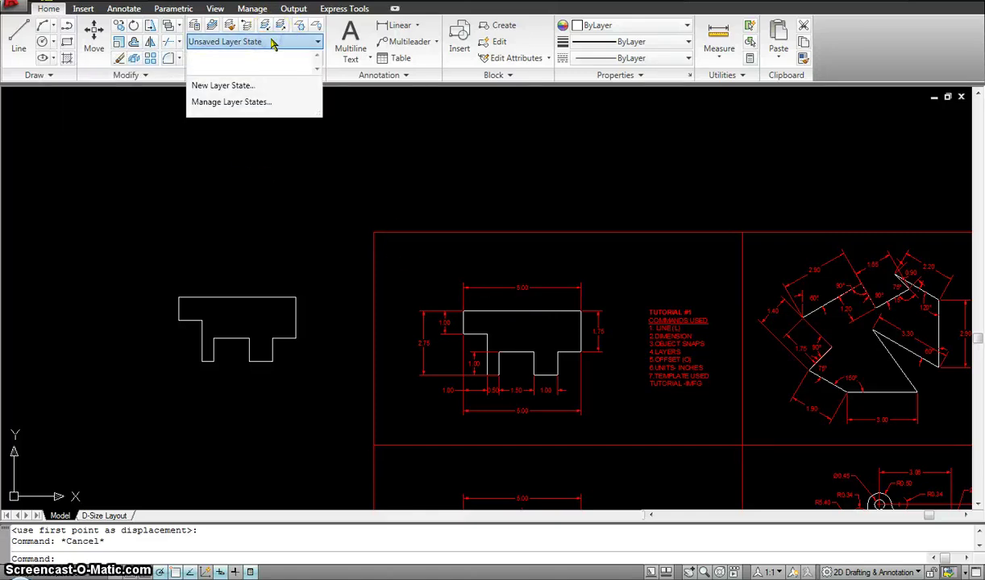
click(271, 43)
click(273, 60)
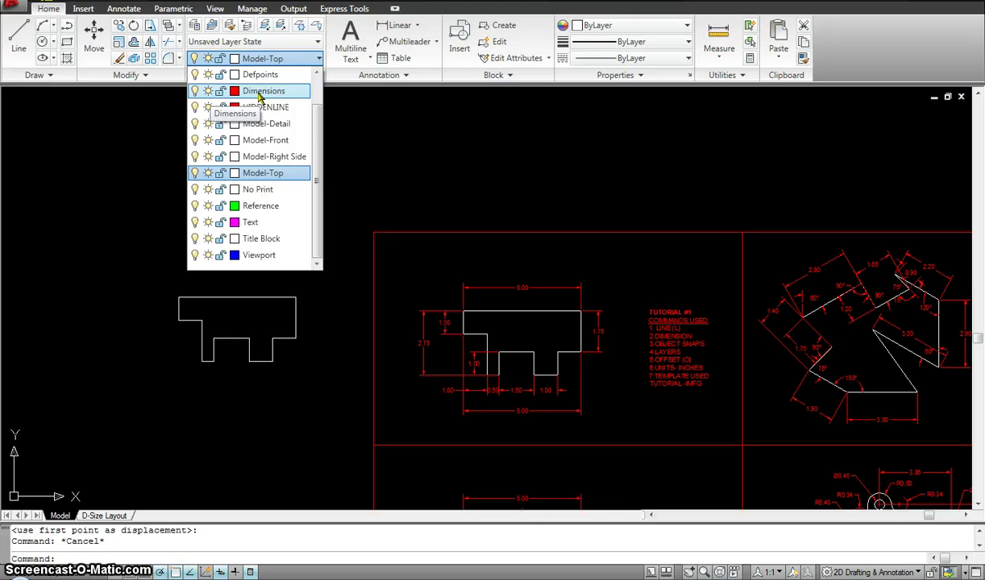
click(264, 58)
click(264, 58)
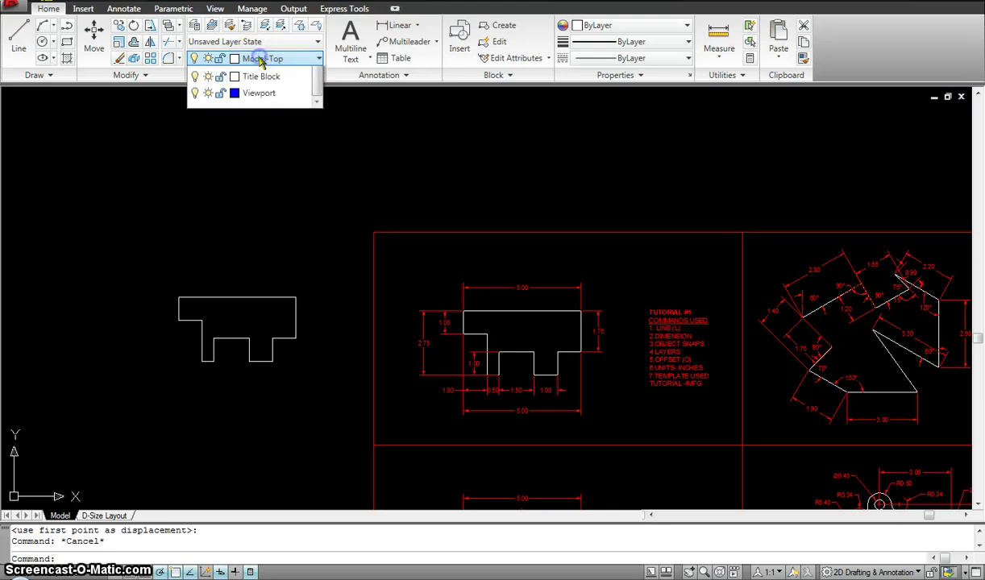
click(263, 90)
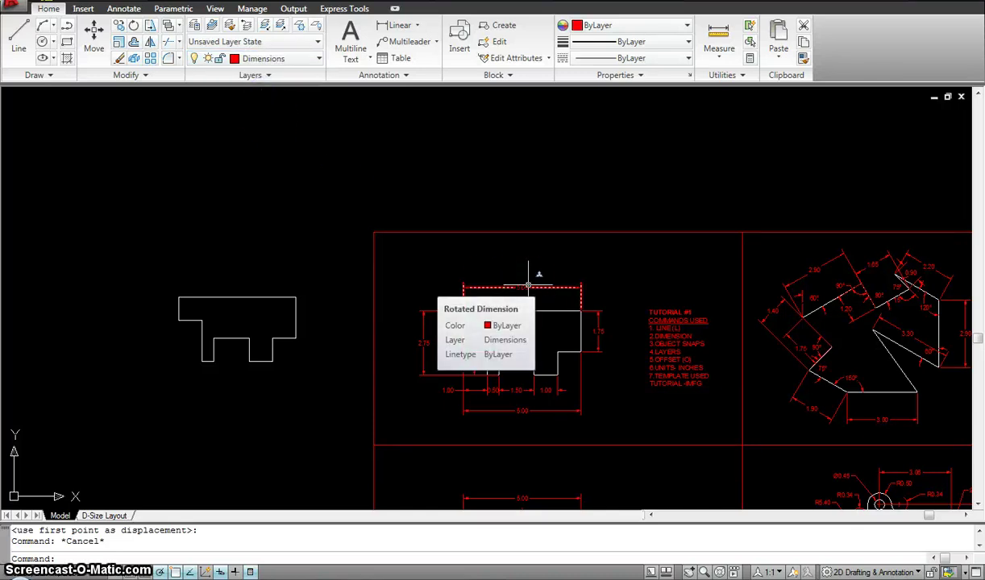
click(289, 305)
click(360, 98)
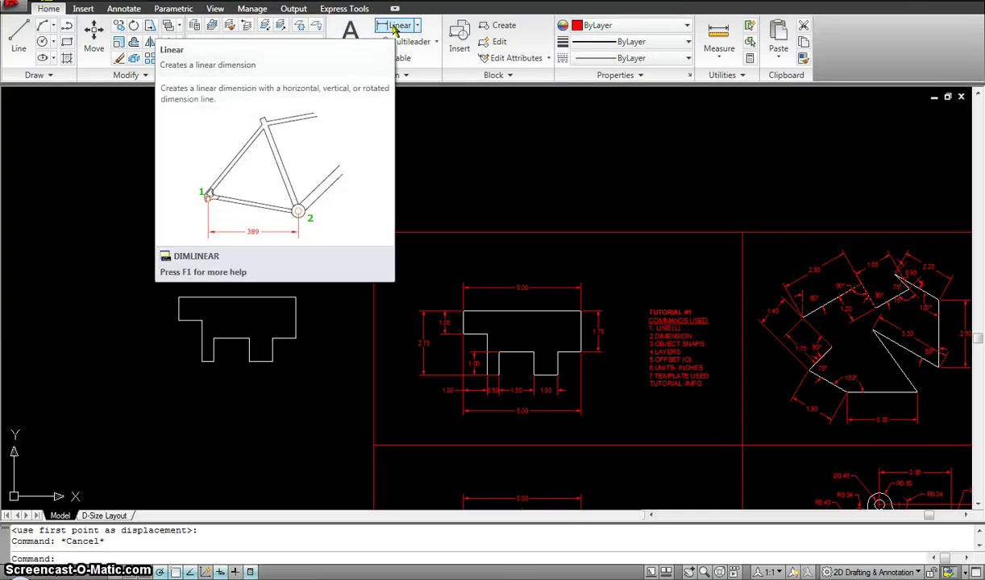
- Add a linear dimension above the profile across its full top edge, accepting the 1:1 annotation scale
click(395, 26)
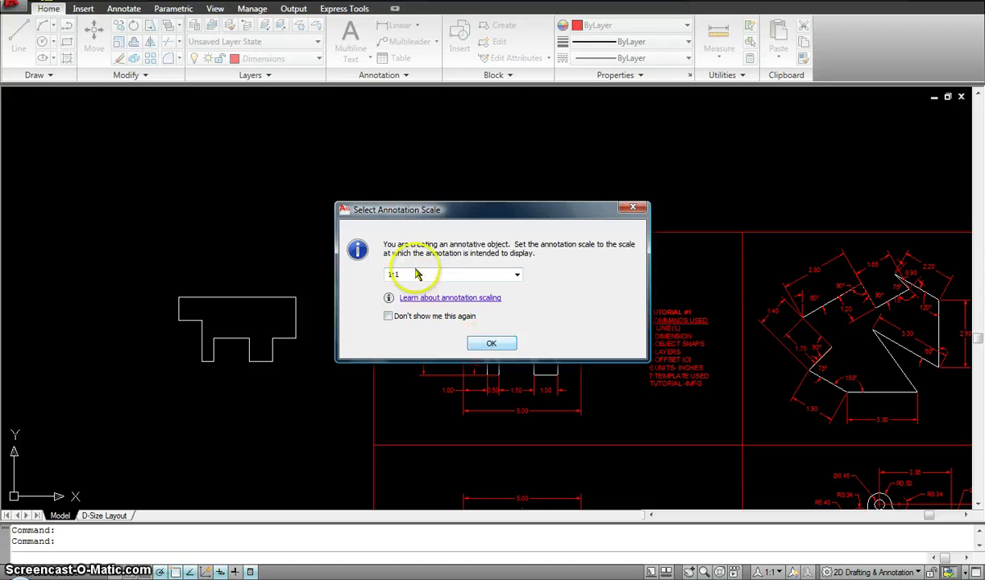
click(494, 344)
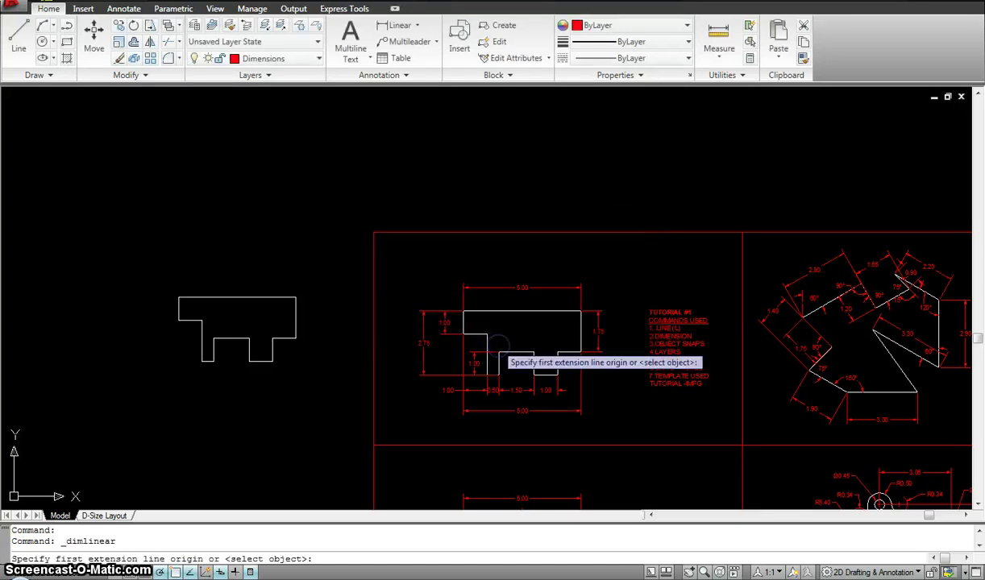
click(296, 297)
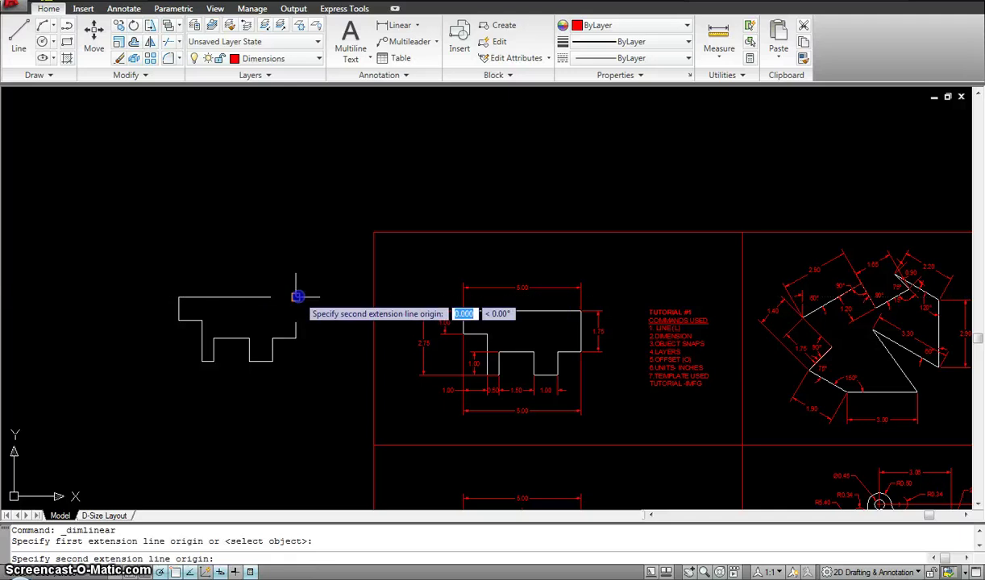
click(179, 298)
click(182, 271)
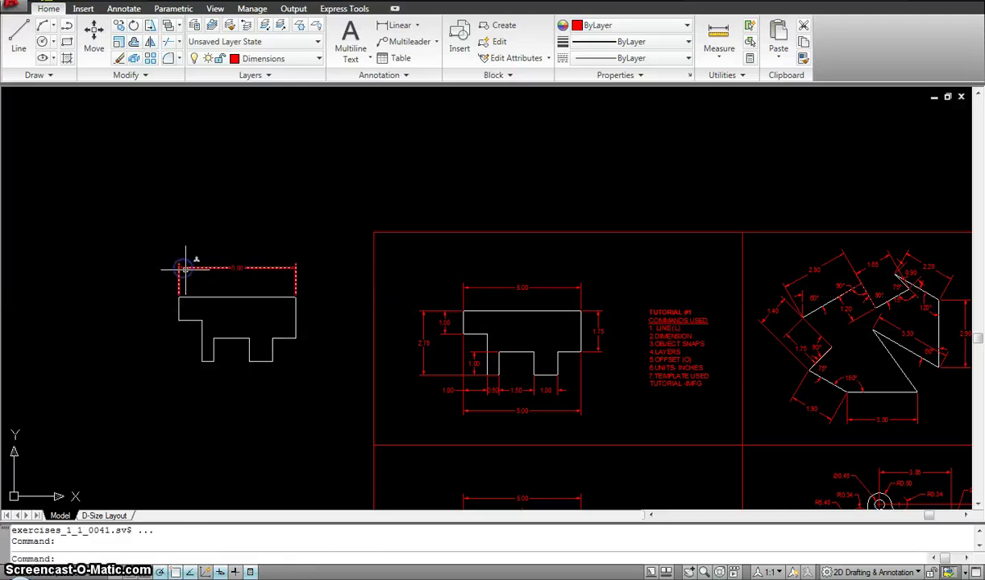
- Add a linear dimension left of the profile for its overall height, from the top-left corner to the narrow leg's bottom-left corner
scroll(266, 326, up, 3)
text(dimlinear)
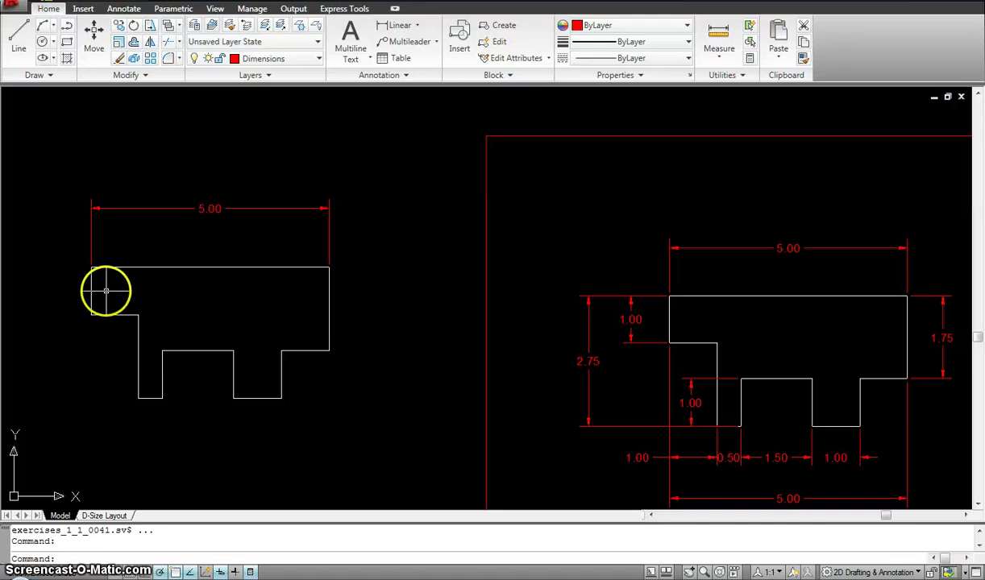
key(Return)
click(91, 266)
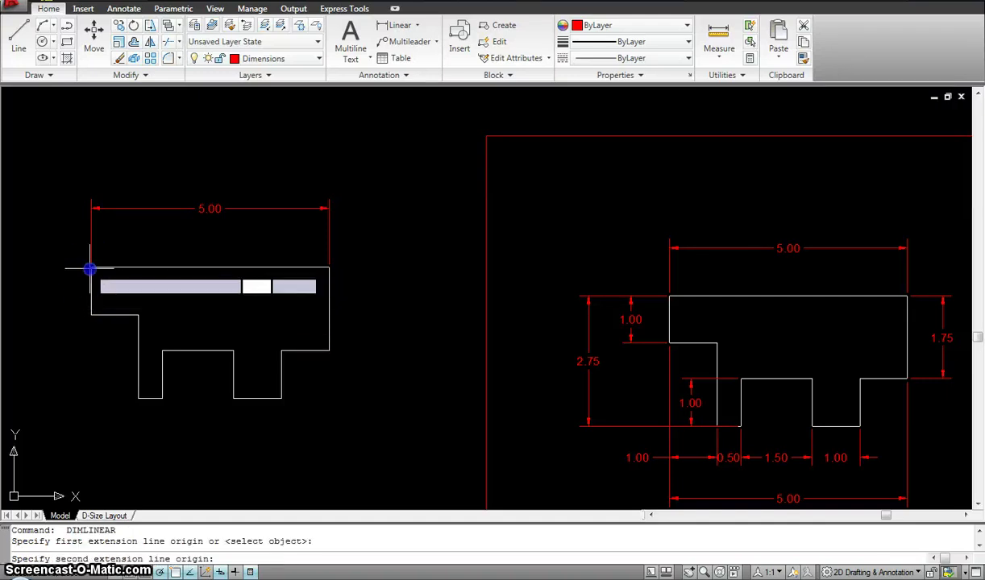
click(138, 398)
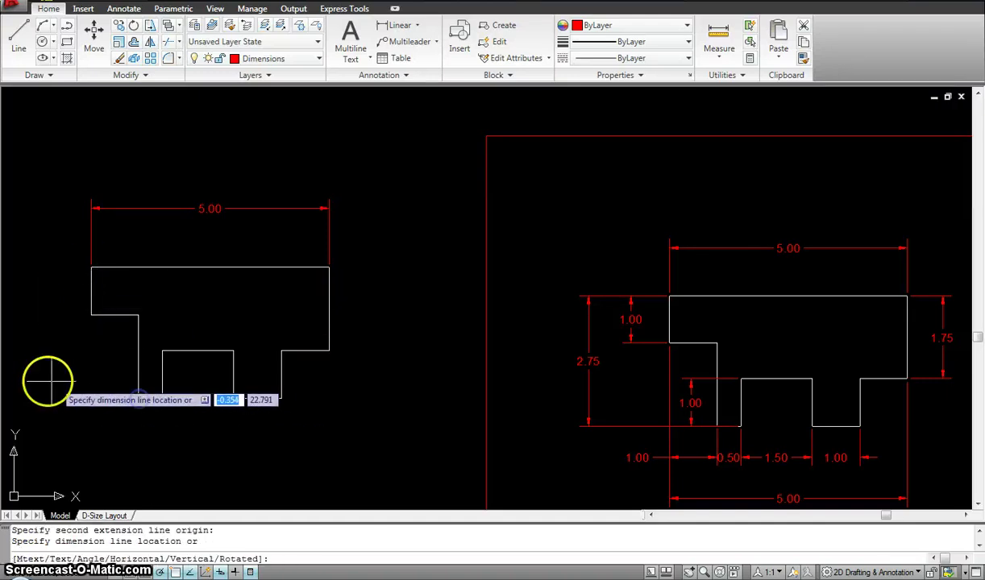
click(40, 381)
- Add a linear dimension right of the profile for the height of its right edge
scroll(208, 357, down, 2)
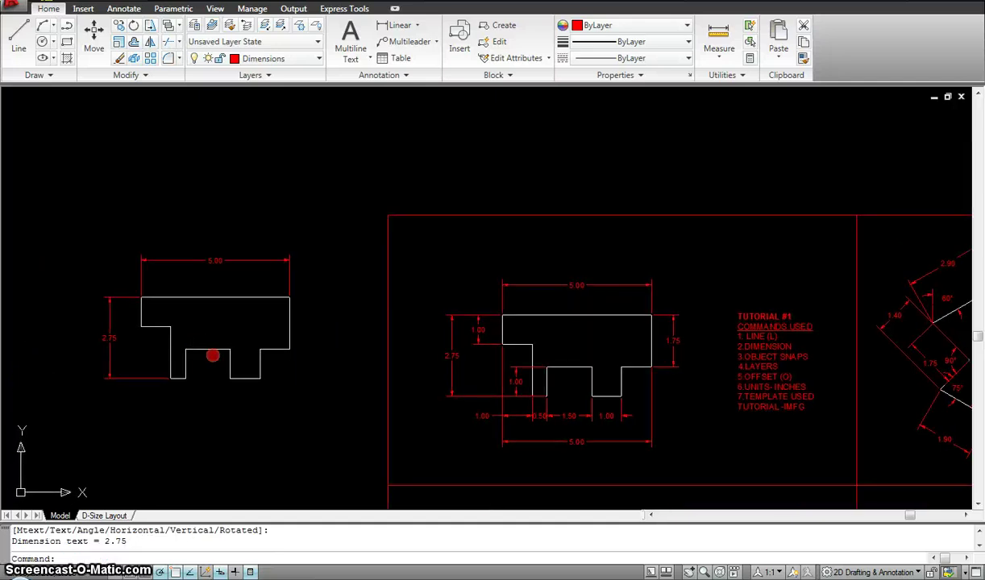
key(Return)
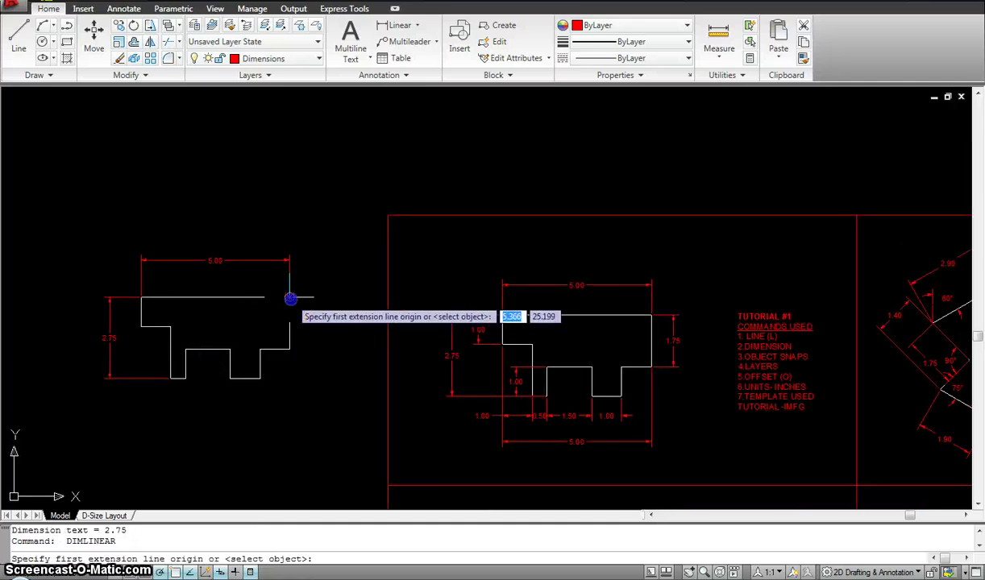
click(290, 299)
click(288, 348)
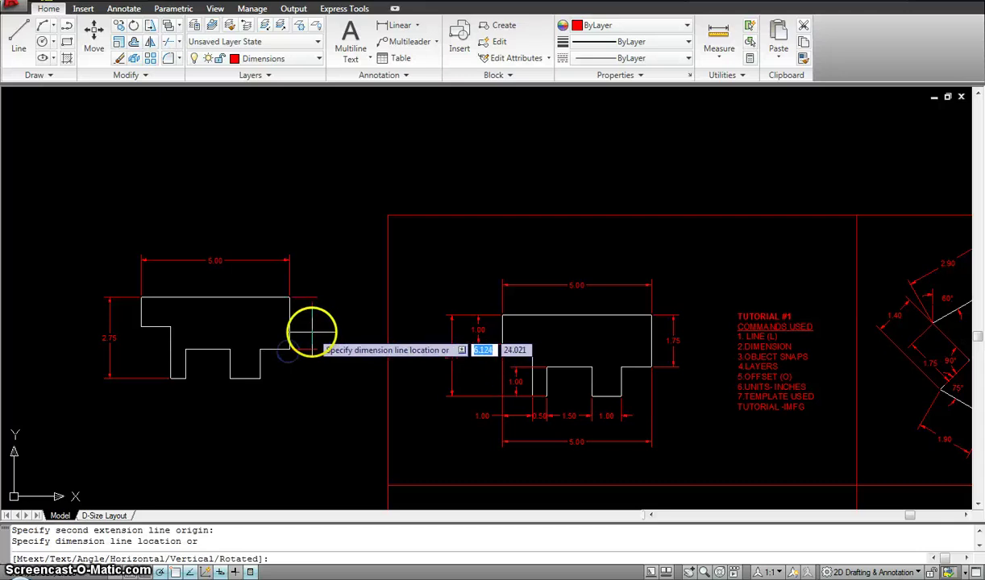
click(319, 331)
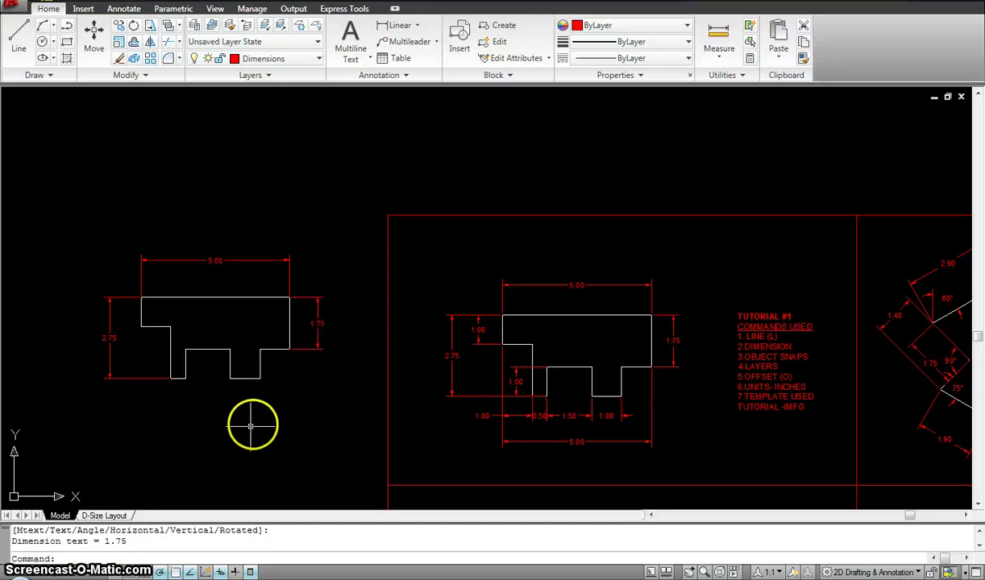
- Add a linear dimension below the profile for its overall width, from the left edge's lower end to the right edge's lower end
key(Return)
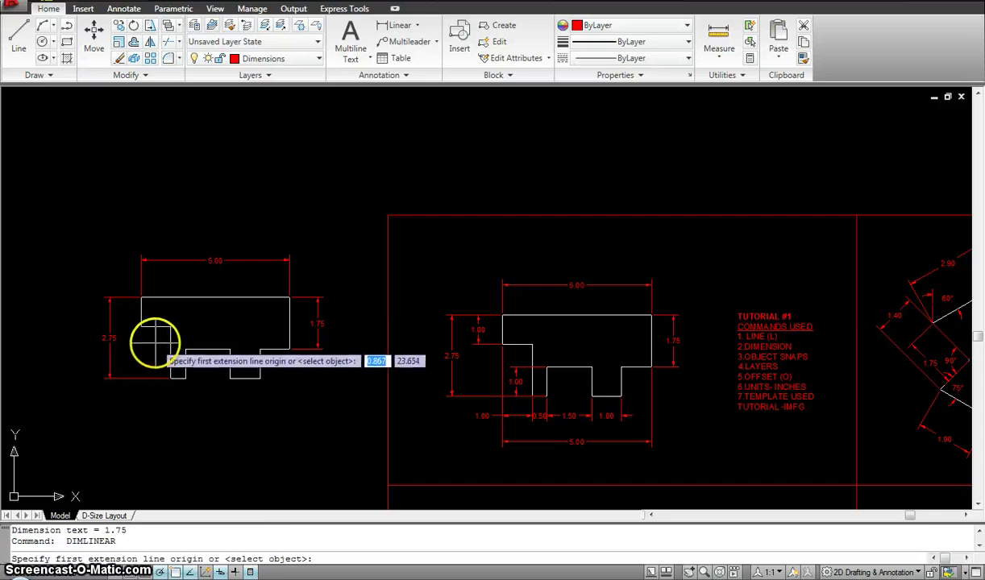
click(142, 318)
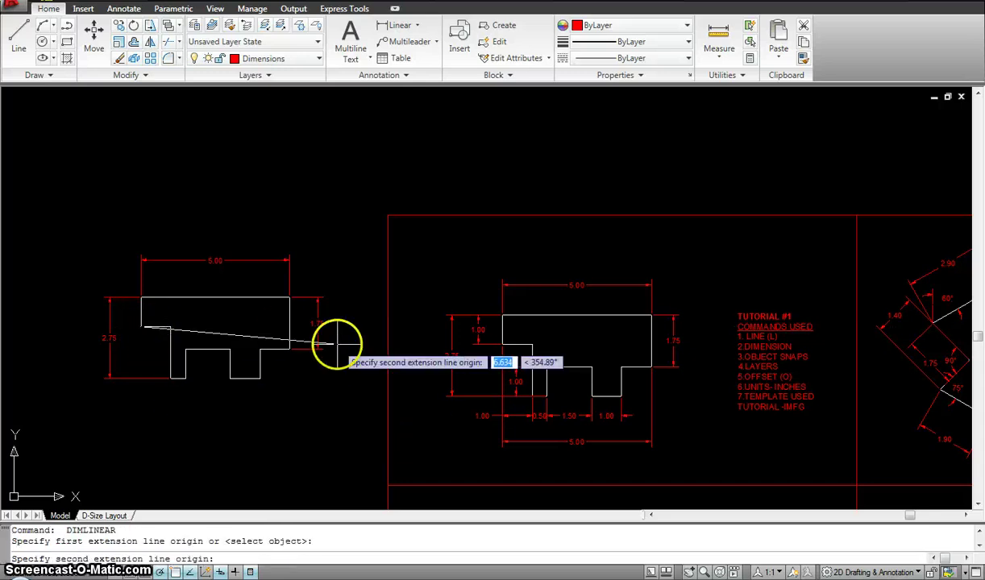
click(291, 349)
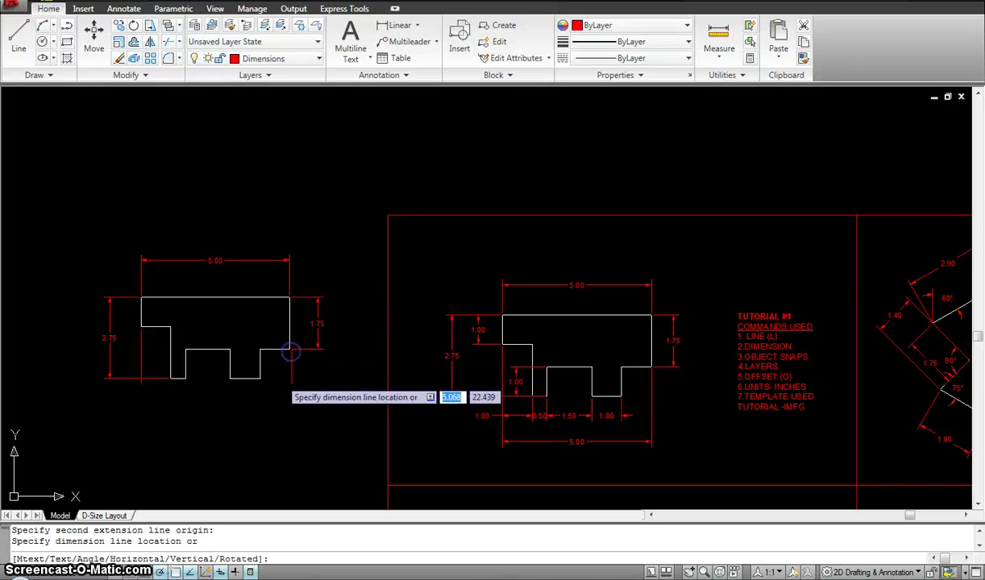
click(284, 425)
- Correct the lower width dimension by stretching its right extension origin onto the lower endpoint of the profile's right edge
scroll(293, 369, up, 3)
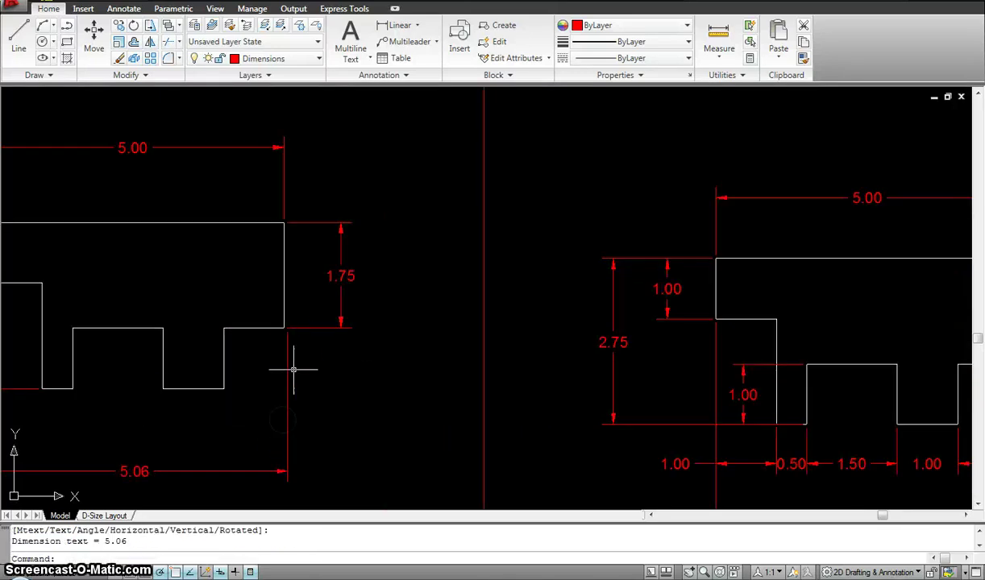
scroll(295, 345, up, 2)
click(280, 330)
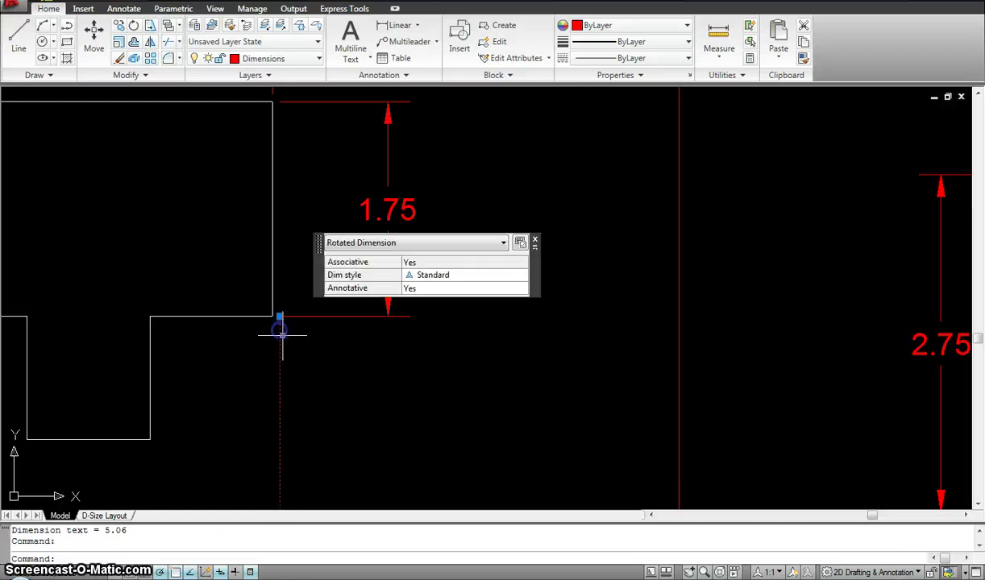
click(280, 316)
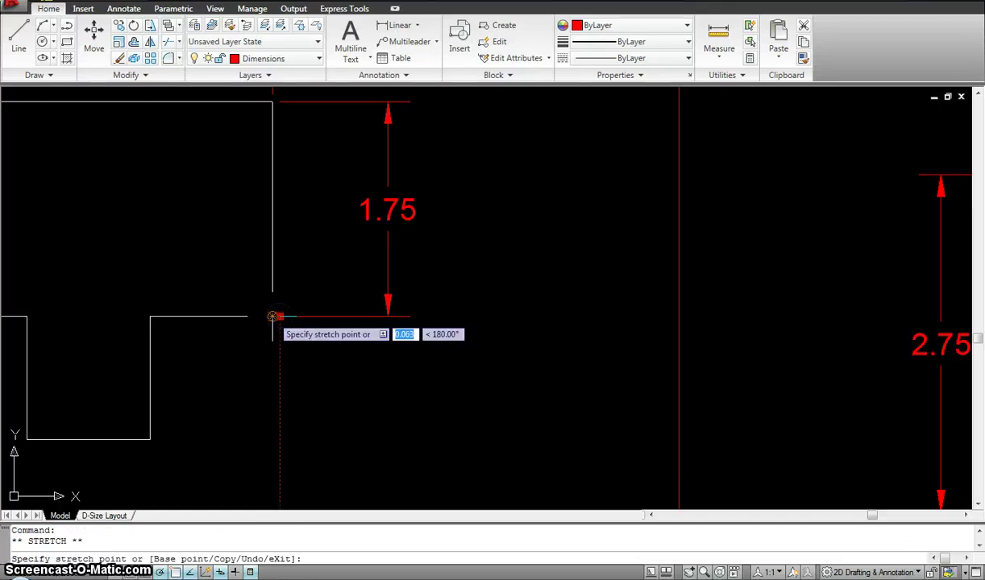
click(282, 320)
scroll(375, 384, down, 3)
key(Escape)
scroll(376, 382, down, 1)
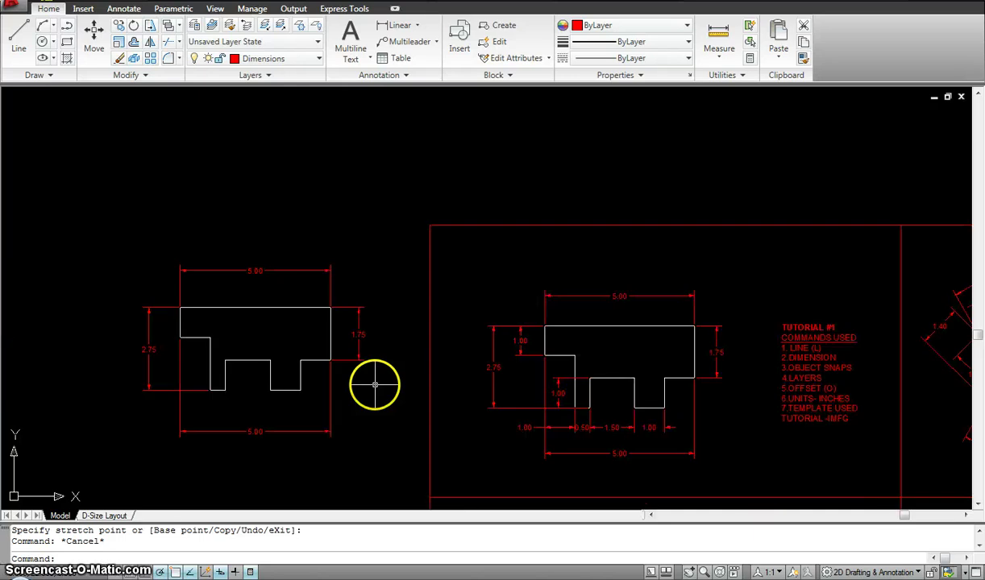
- Add a vertical linear dimension left of the narrow leg, from its bottom edge to near the upper end of its right edge
scroll(374, 374, up, 1)
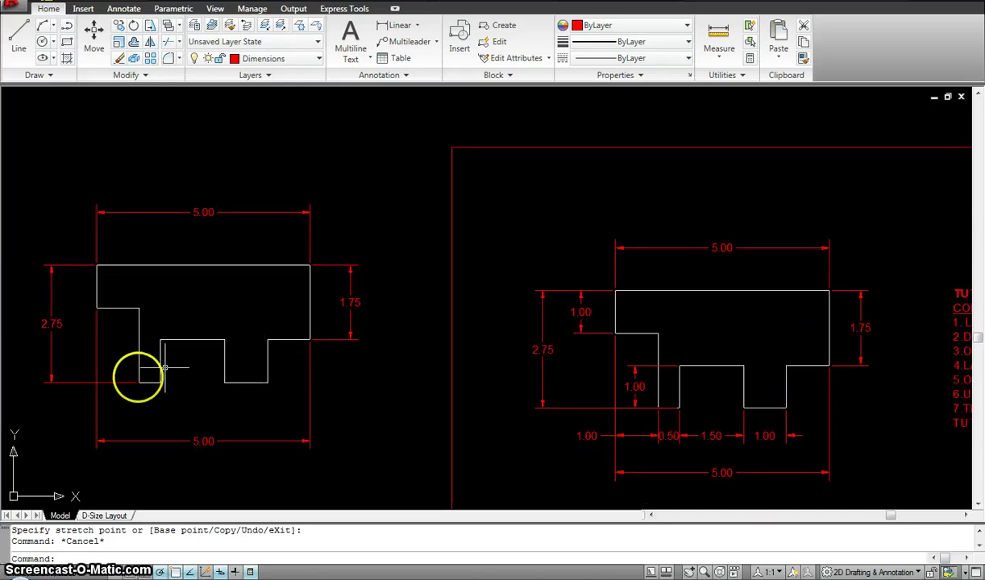
key(Return)
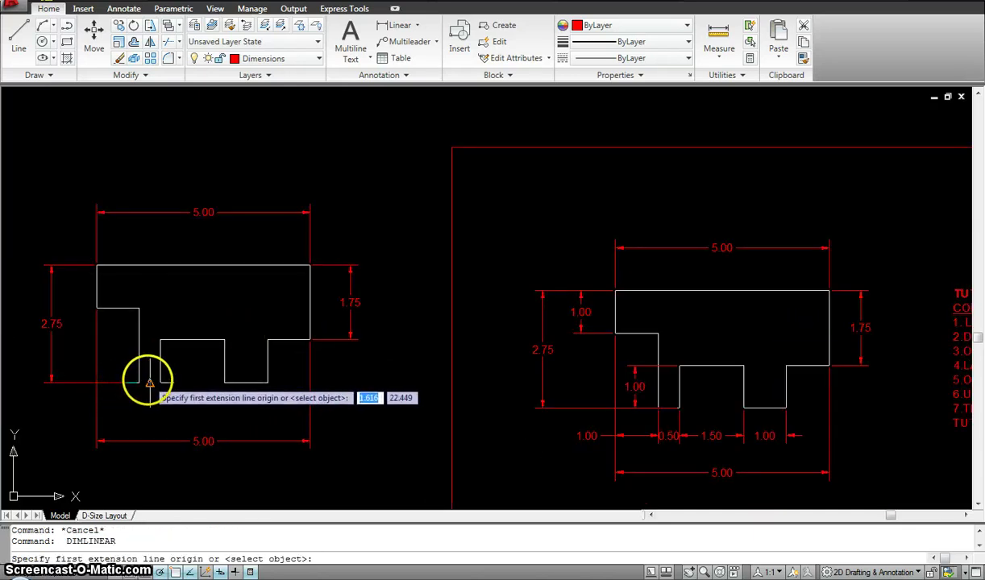
click(149, 382)
click(160, 341)
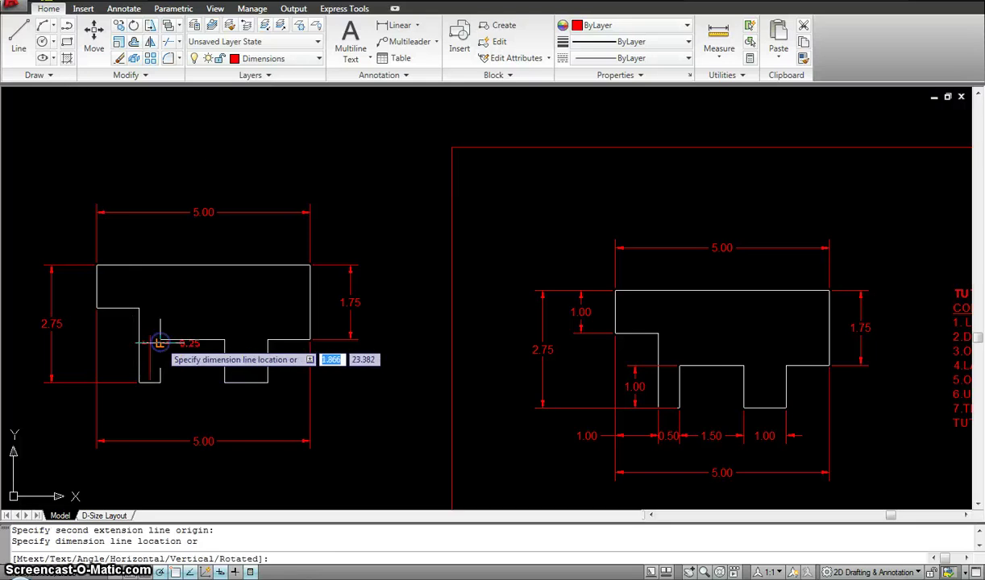
scroll(121, 348, up, 1)
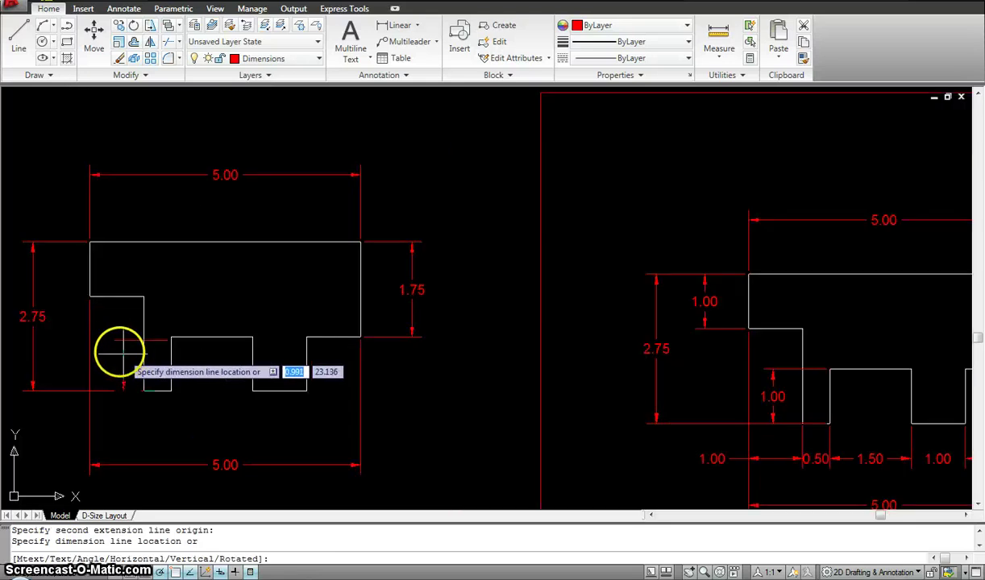
click(117, 358)
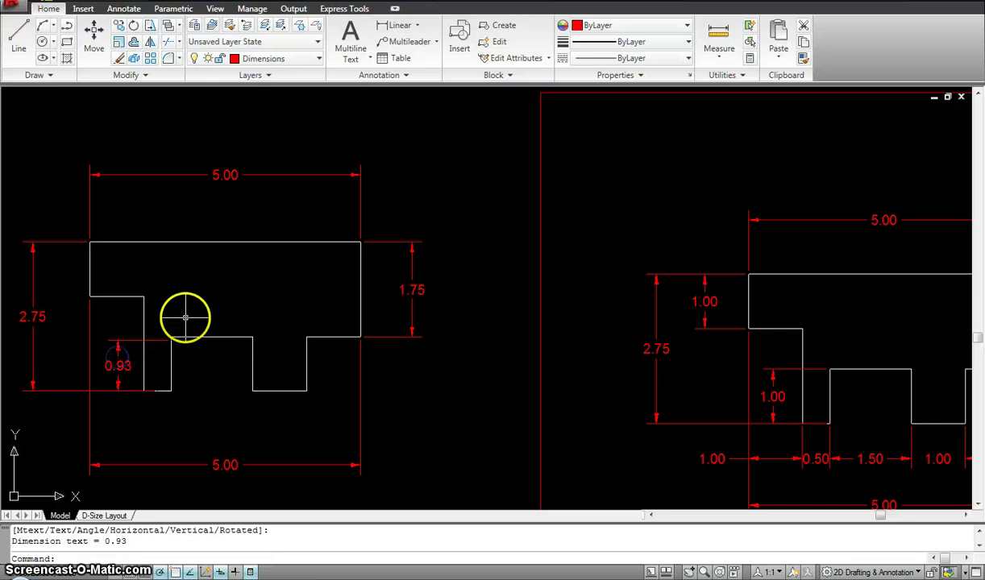
- Correct the narrow leg's height dimension by stretching its upper extension origin onto the top endpoint of the leg's right edge
scroll(165, 338, up, 2)
click(162, 346)
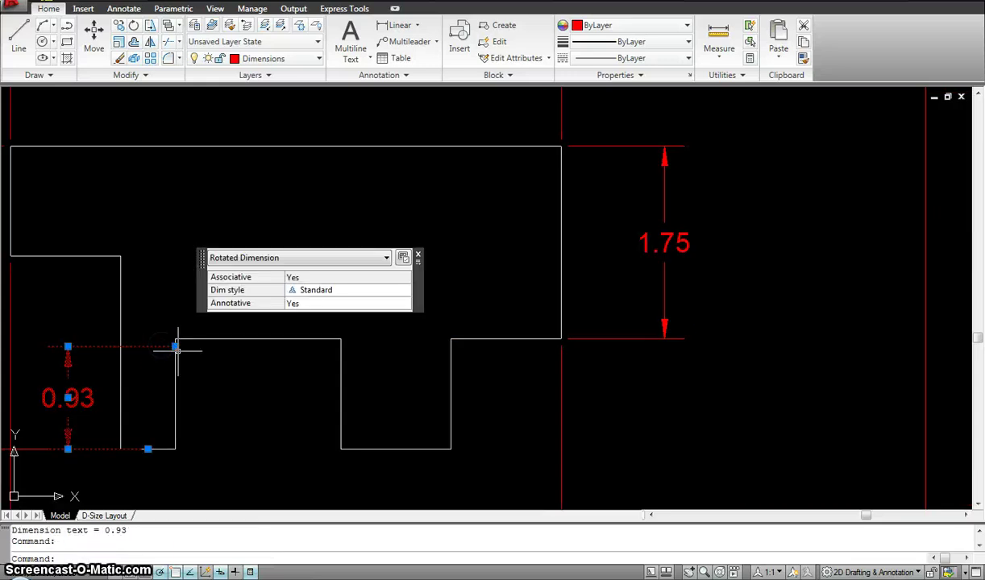
click(175, 347)
click(176, 339)
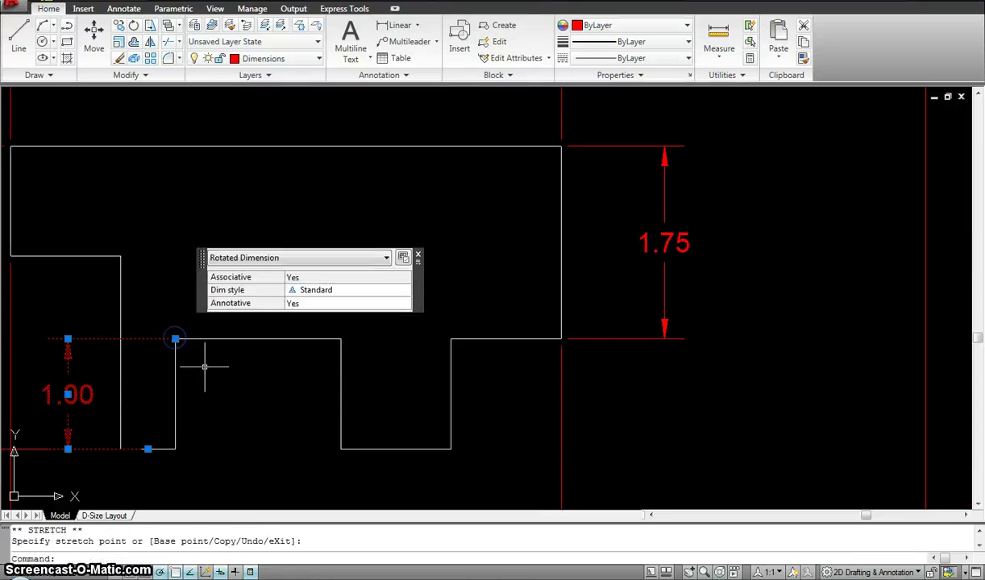
scroll(220, 371, down, 3)
key(Escape)
middle_drag(219, 382, 220, 345)
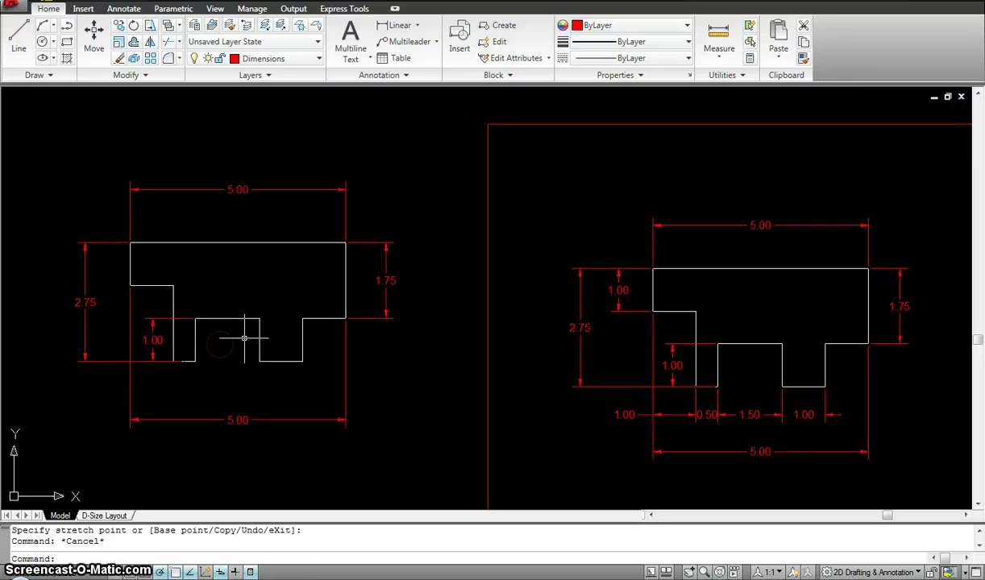
- Add a linear dimension below the narrow leg for its width, between its two bottom corners
key(Return)
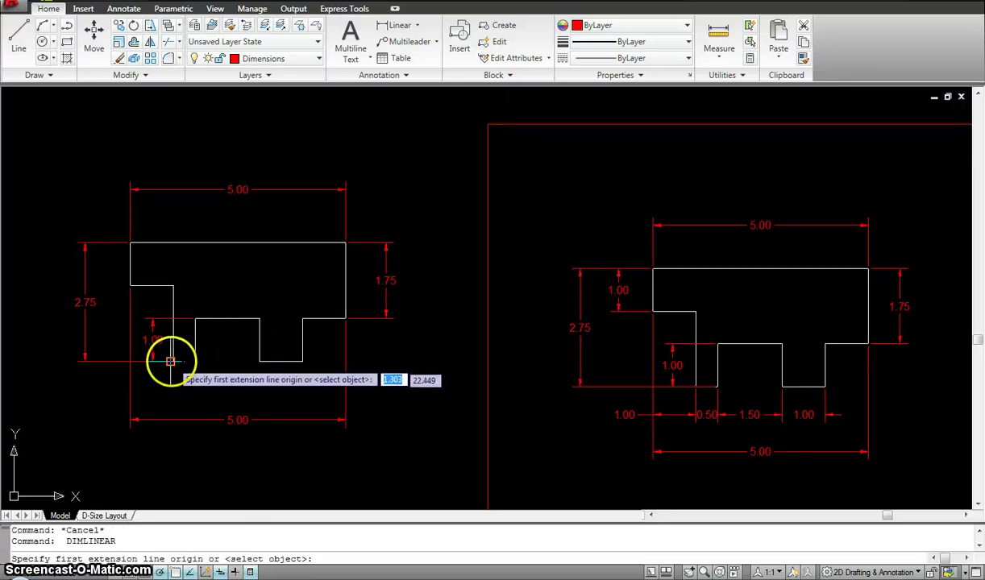
scroll(170, 361, up, 3)
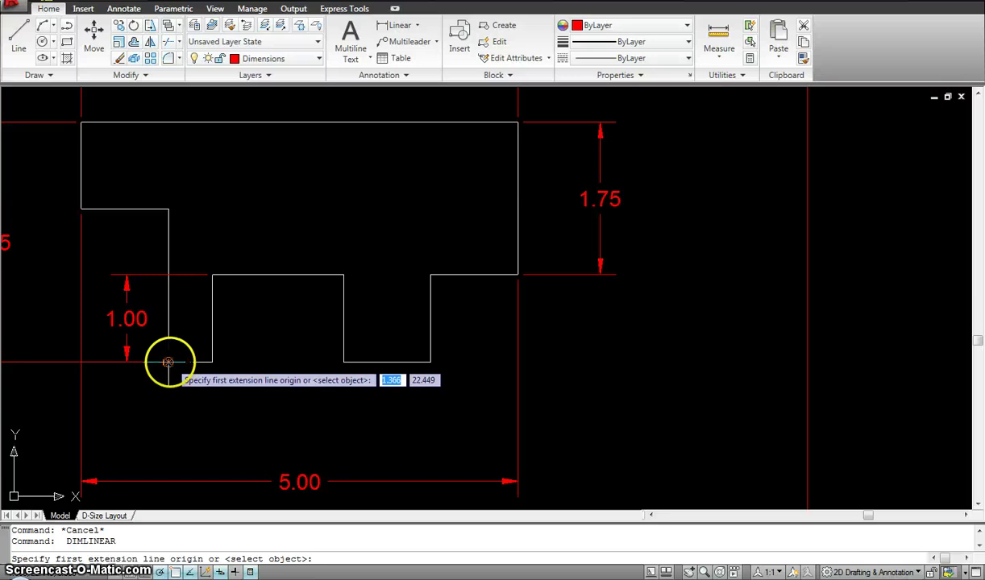
click(170, 362)
click(212, 361)
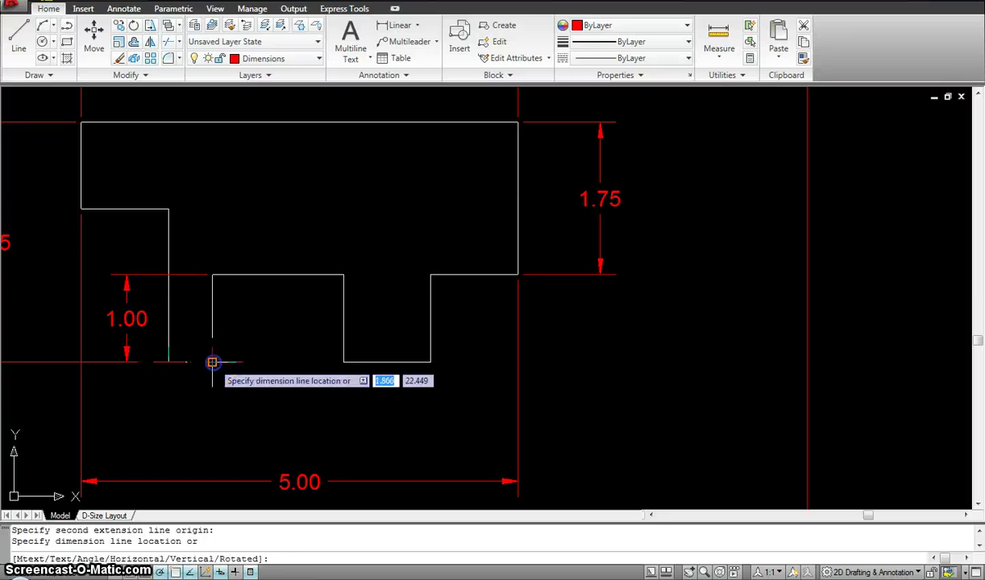
click(211, 412)
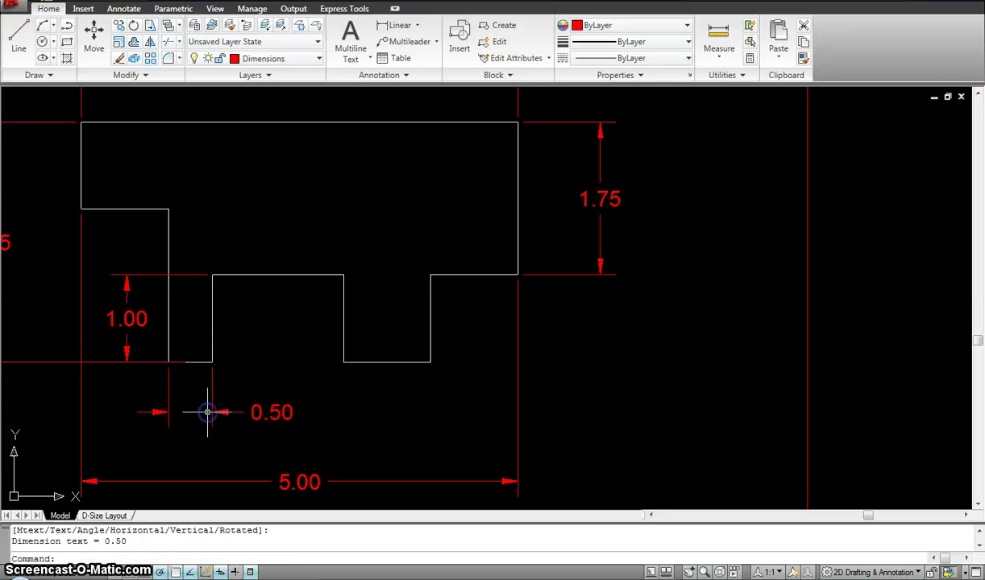
click(175, 572)
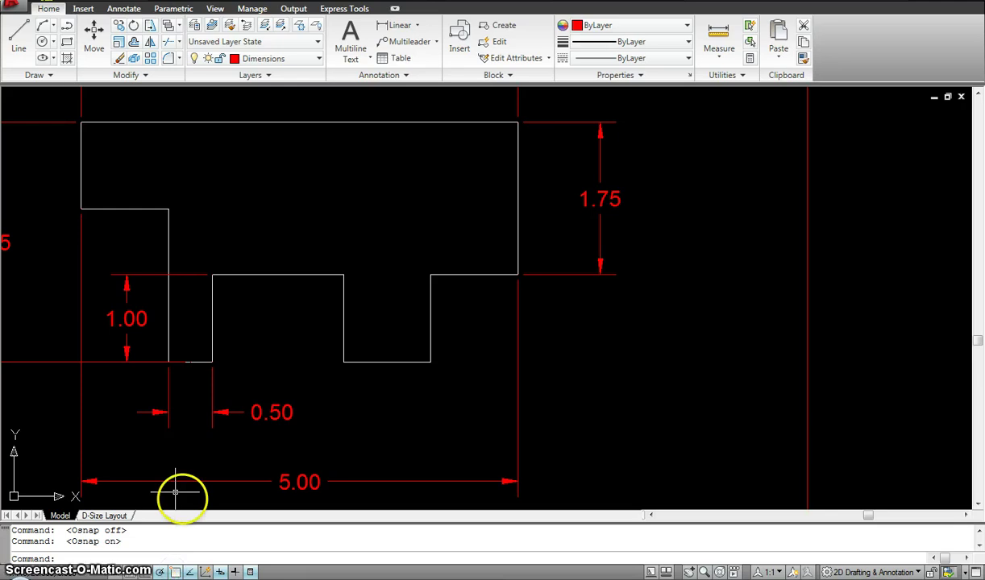
- Add a linear dimension for the width of the notch between the two legs, in line with the narrow leg's width dimension
scroll(341, 352, down, 2)
middle_drag(341, 351, 271, 326)
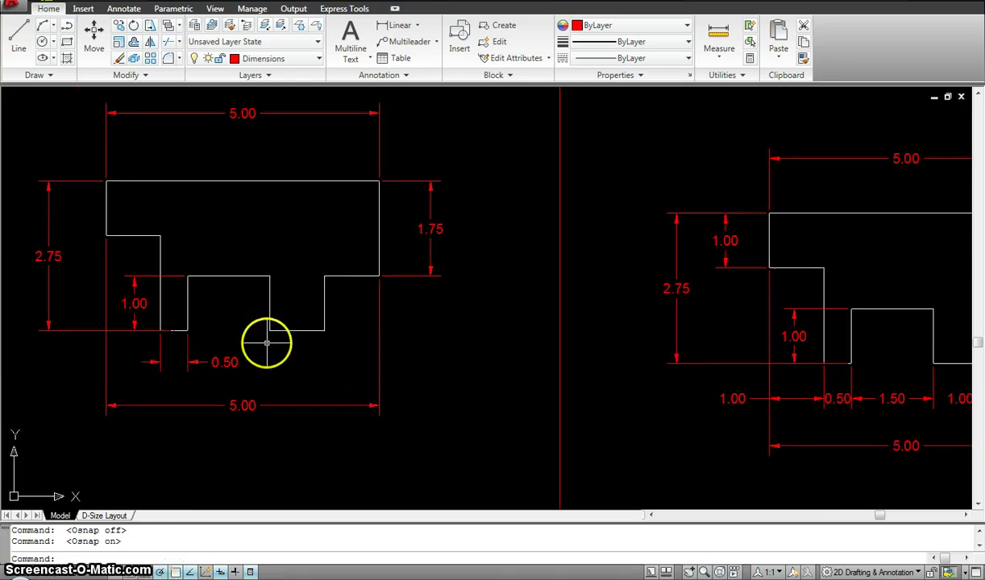
text(dli)
key(Return)
click(187, 318)
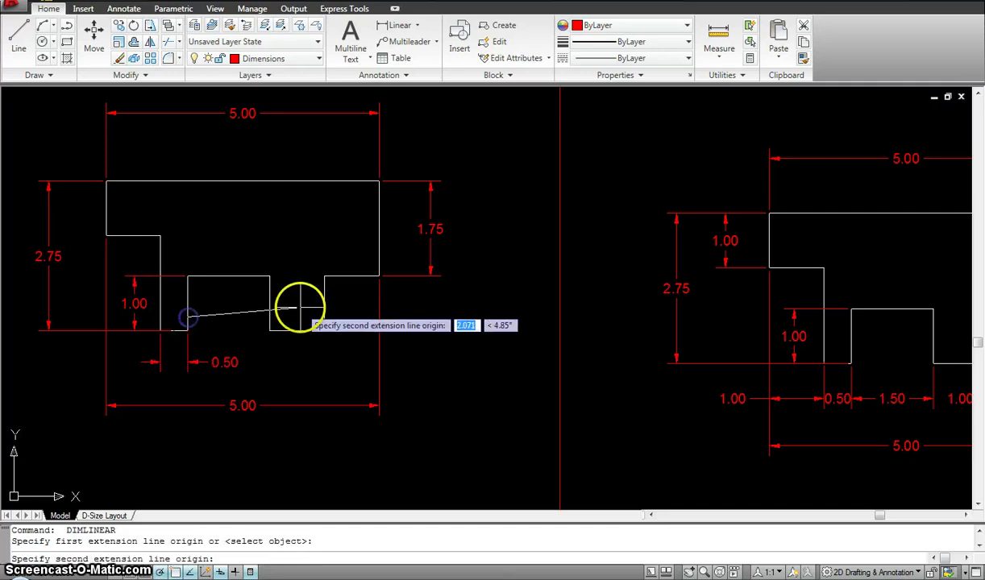
click(270, 308)
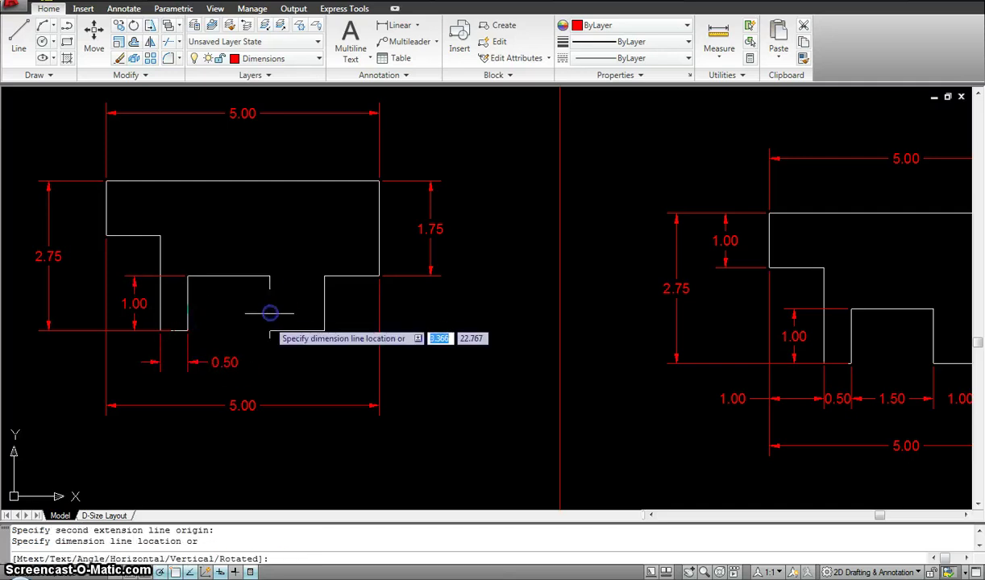
click(207, 363)
- Move the text of the narrow leg's width dimension between its extension lines, clear of the notch dimension's text
scroll(213, 364, up, 3)
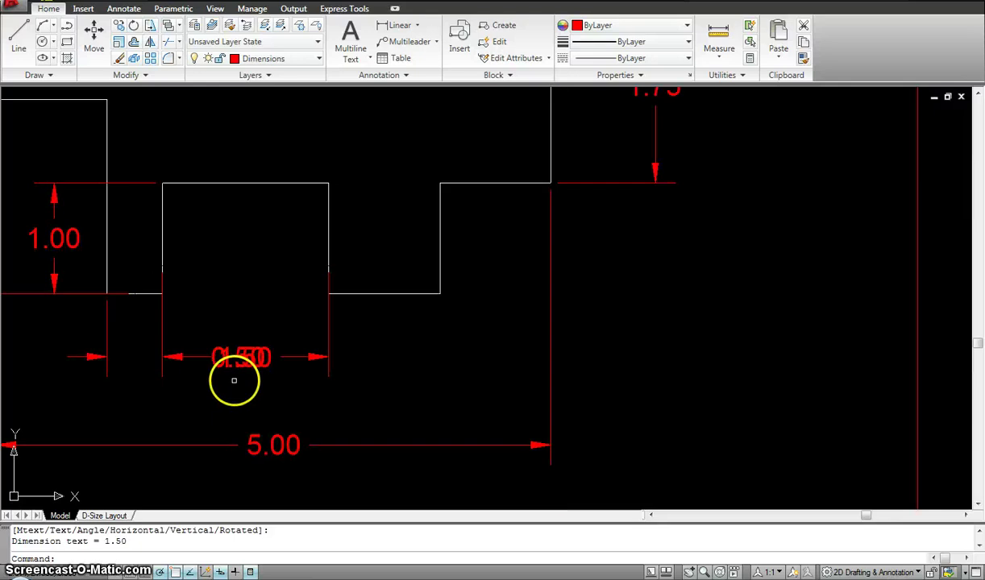
key(Escape)
click(217, 364)
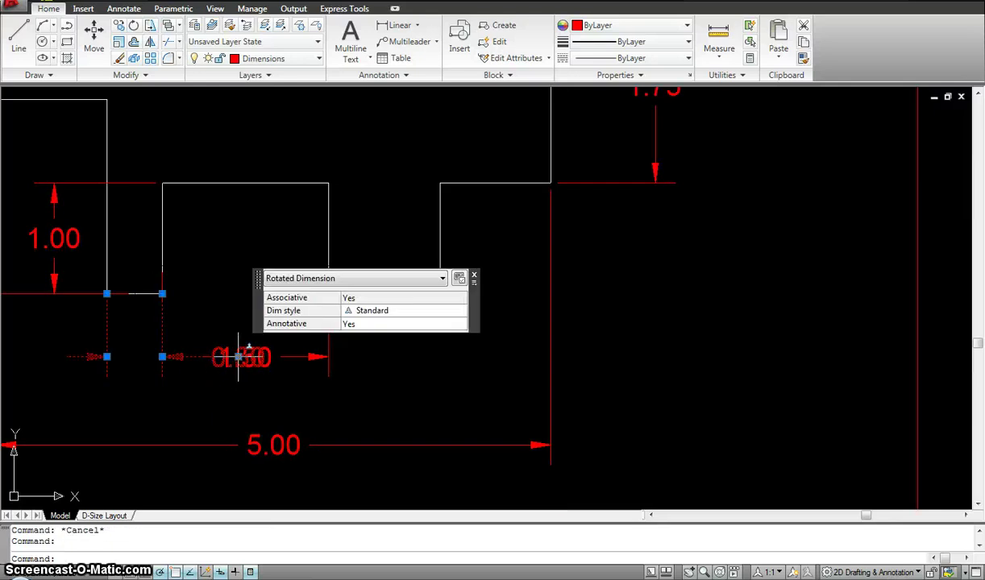
click(239, 356)
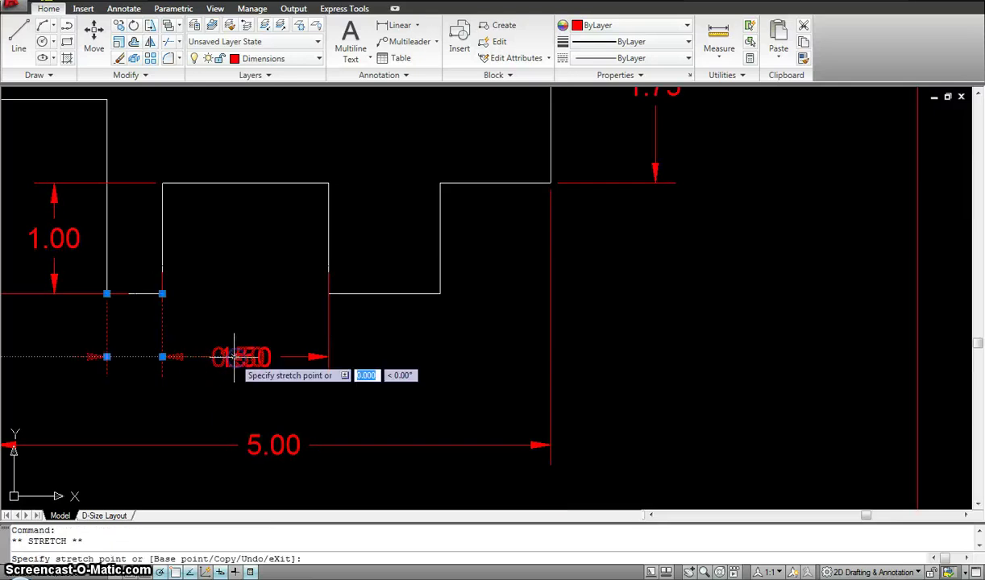
click(121, 353)
key(Escape)
- Add a linear dimension for the wide leg's bottom width, aligned with the end of the notch's dimension line
scroll(320, 369, down, 3)
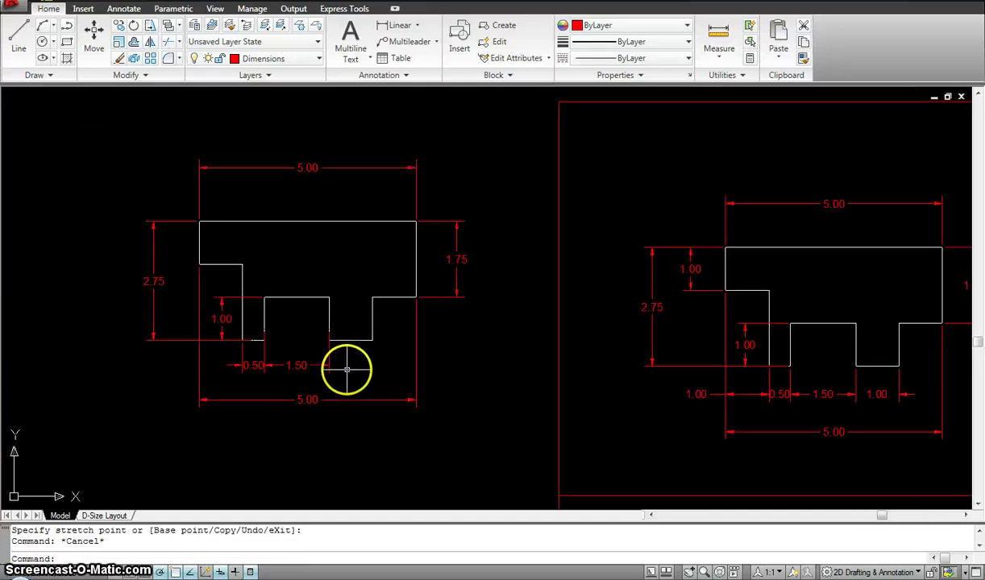
middle_drag(369, 371, 327, 368)
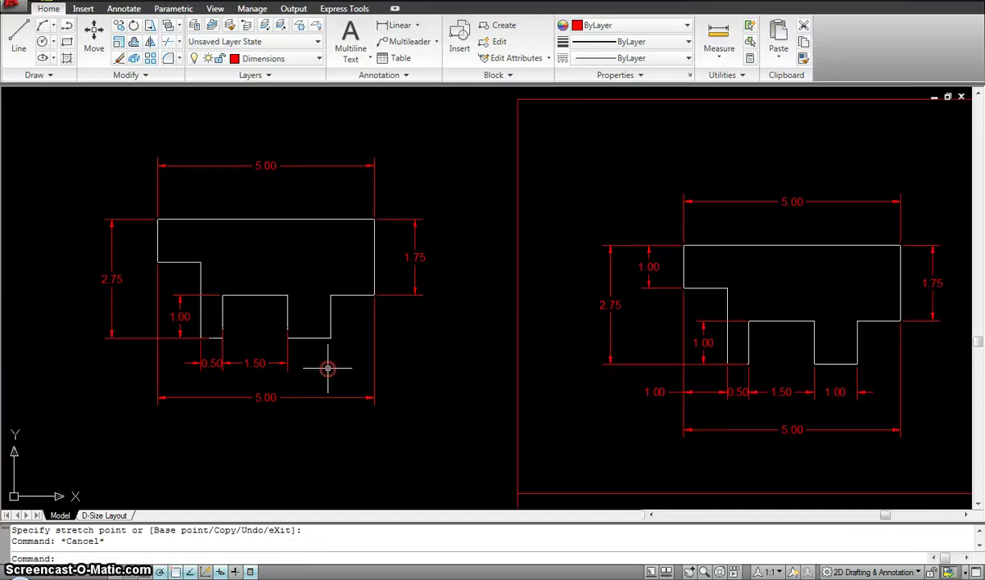
key(Return)
click(286, 337)
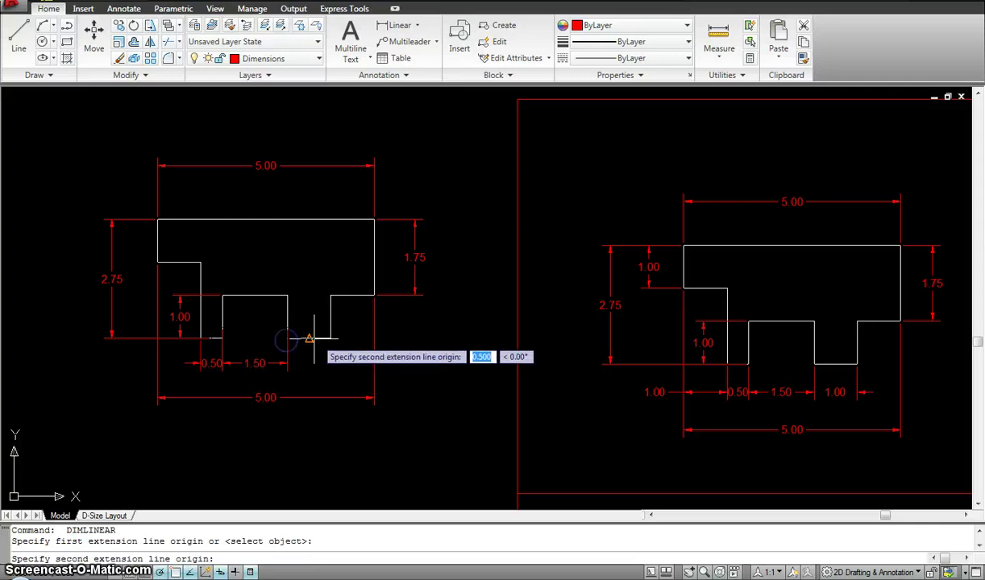
click(331, 338)
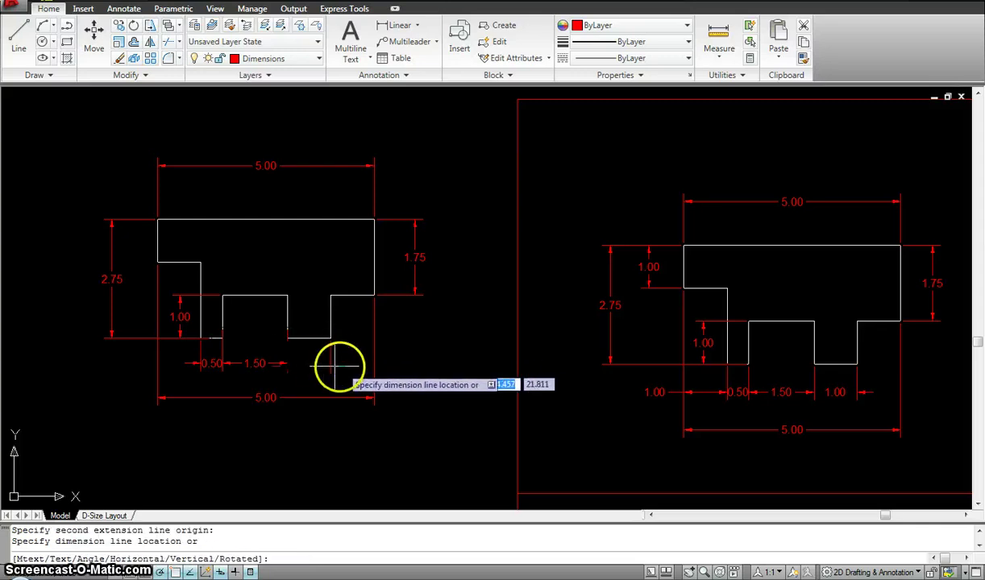
scroll(315, 367, up, 3)
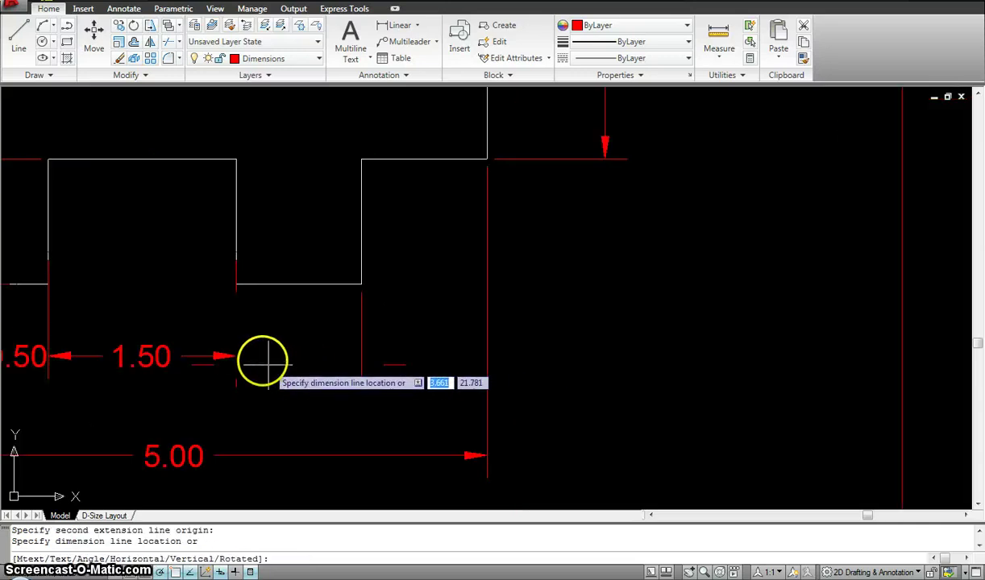
click(237, 355)
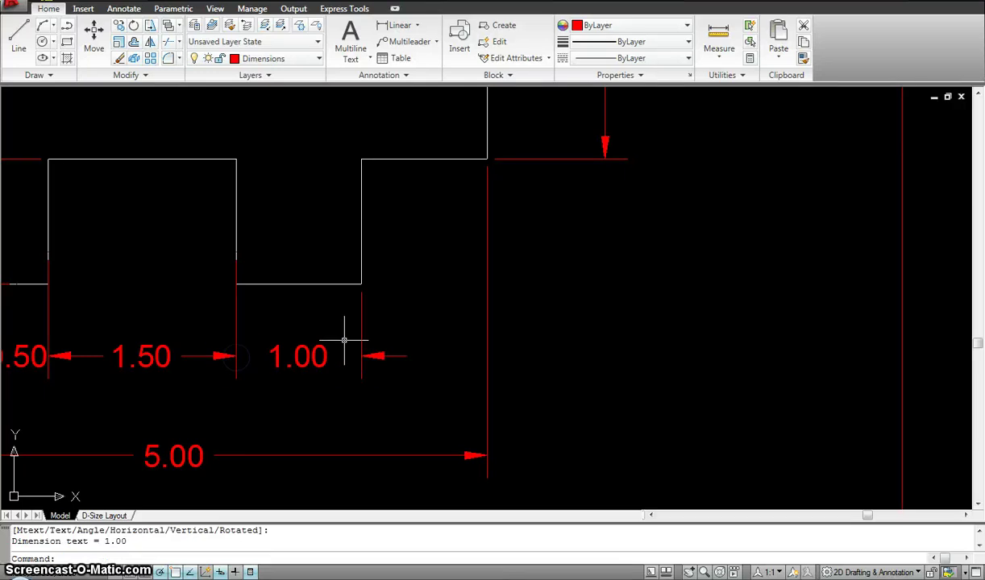
- Compare the dimensioned profile with the Tutorial #1 reference, and look over Tutorial #2 and the other tutorial drawings on the sheet
scroll(349, 331, down, 3)
scroll(415, 326, down, 1)
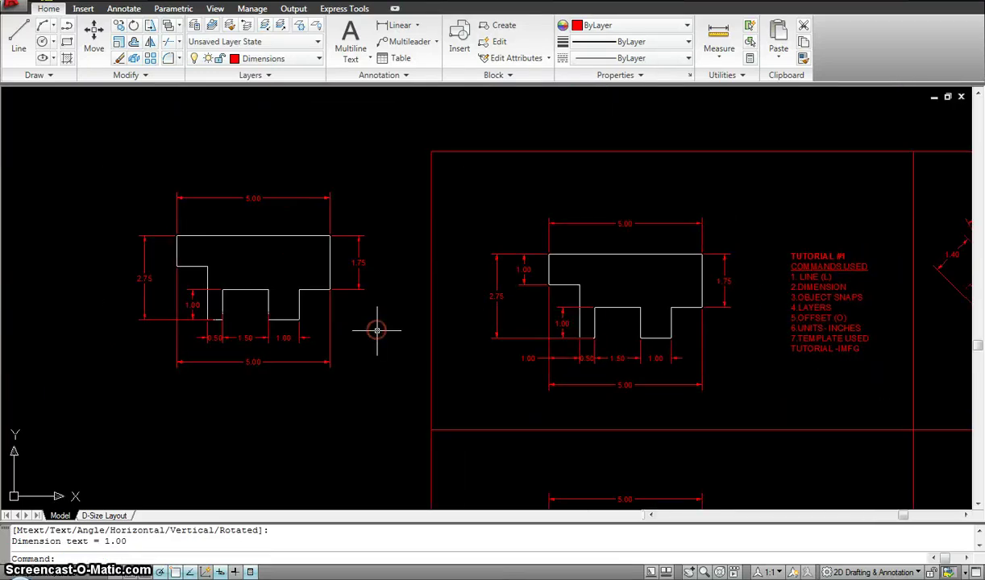
middle_drag(376, 331, 363, 301)
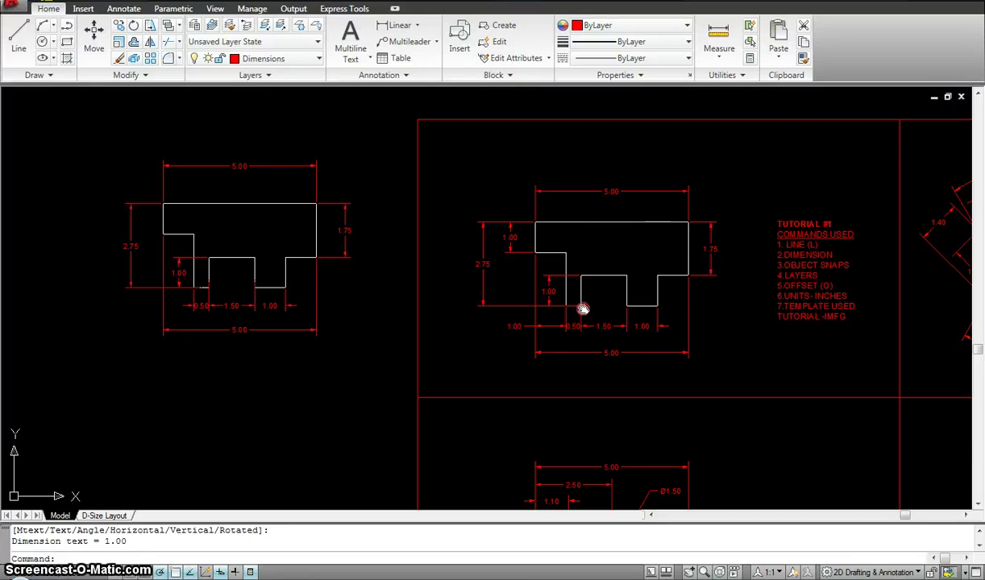
middle_drag(583, 310, 563, 259)
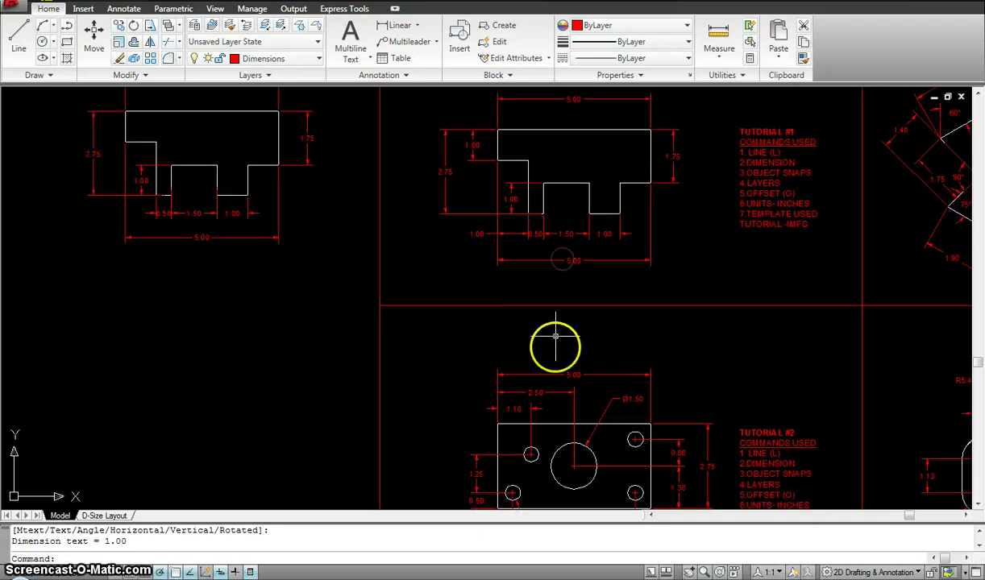
mouse_move(560, 406)
middle_down()
mouse_move(553, 356)
mouse_move(535, 347)
mouse_move(521, 317)
mouse_move(573, 288)
middle_up()
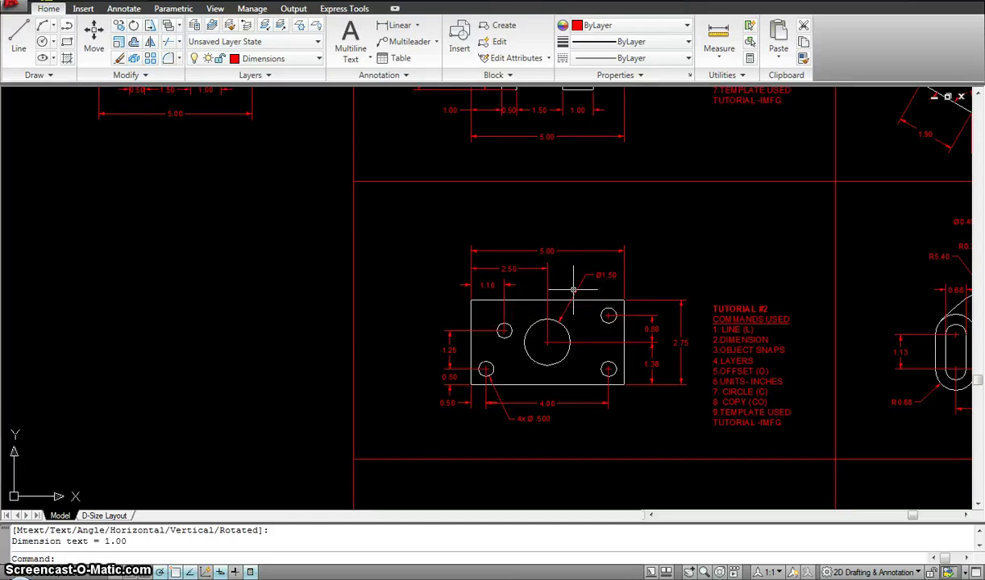
mouse_move(573, 287)
middle_down()
mouse_move(589, 248)
mouse_move(600, 363)
middle_up()
scroll(600, 363, down, 2)
scroll(668, 332, down, 2)
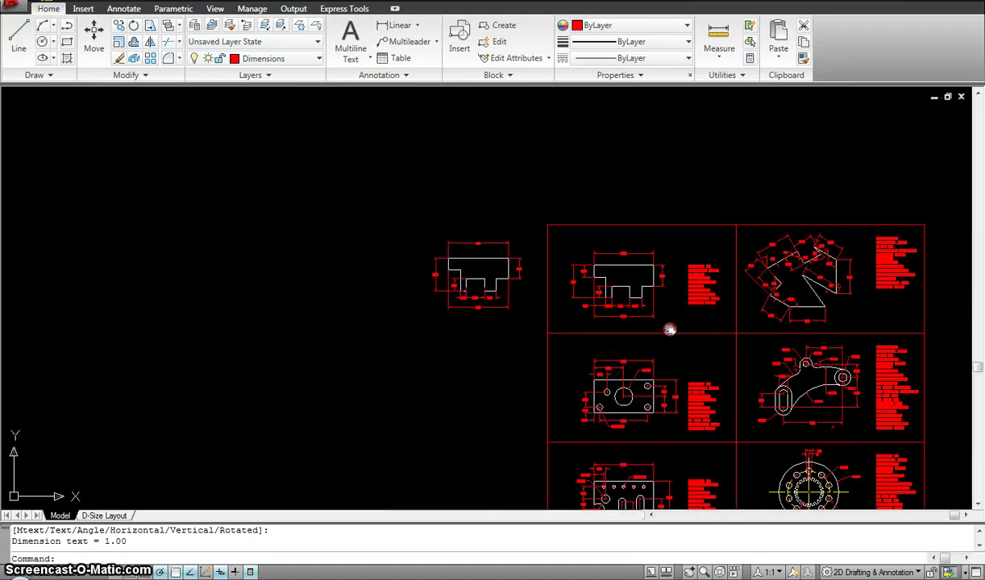
middle_drag(668, 332, 389, 193)
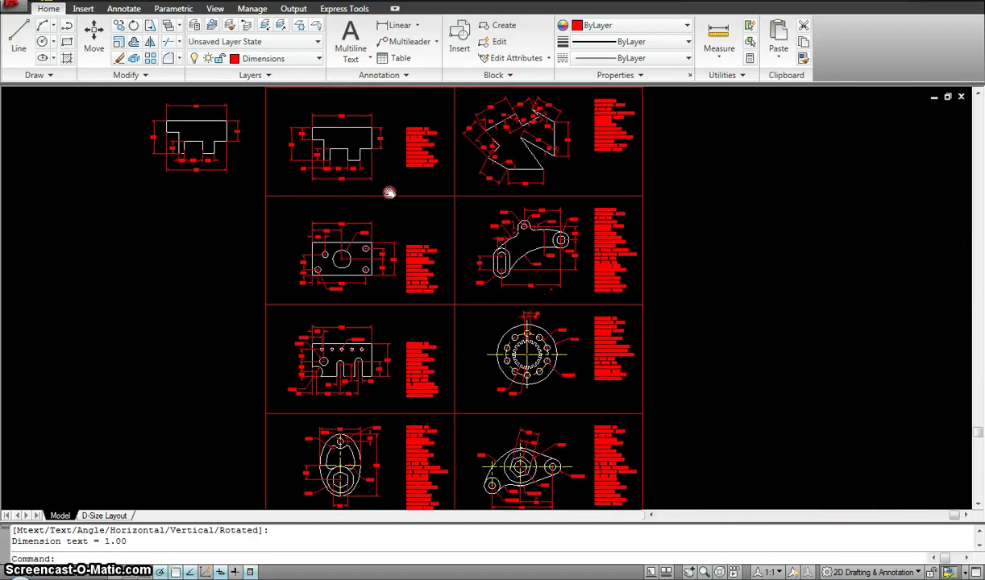